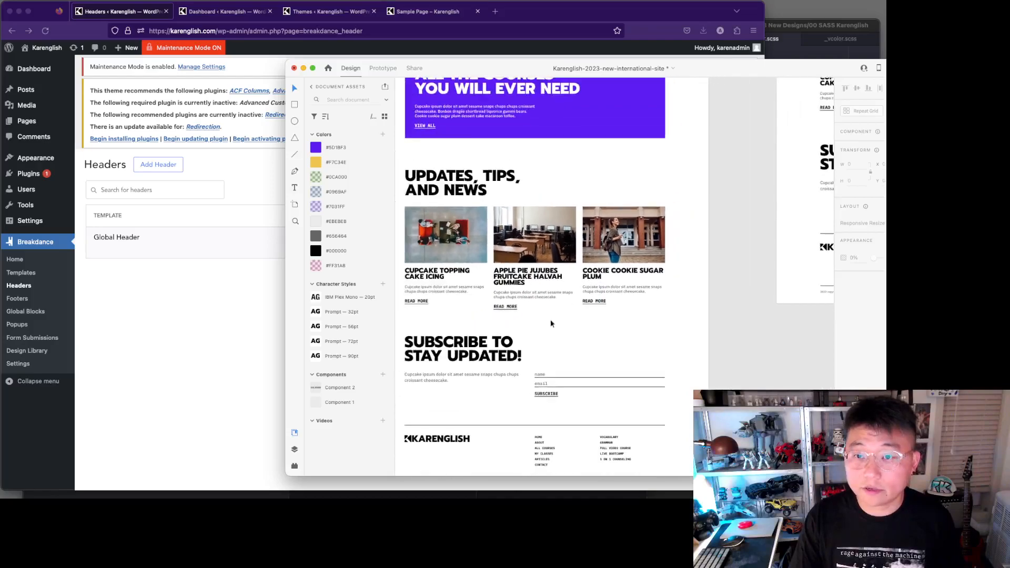
Step: Examine the subscribe section and the footer's logo, two link columns and copyright line in the website mockup
{"action": "scroll", "coordinate": [518, 349], "scroll_direction": "up", "scroll_amount": 2}
{"action": "scroll", "coordinate": [498, 344], "scroll_direction": "left", "scroll_amount": 1}
{"action": "scroll", "coordinate": [526, 358], "scroll_direction": "down", "scroll_amount": 4}
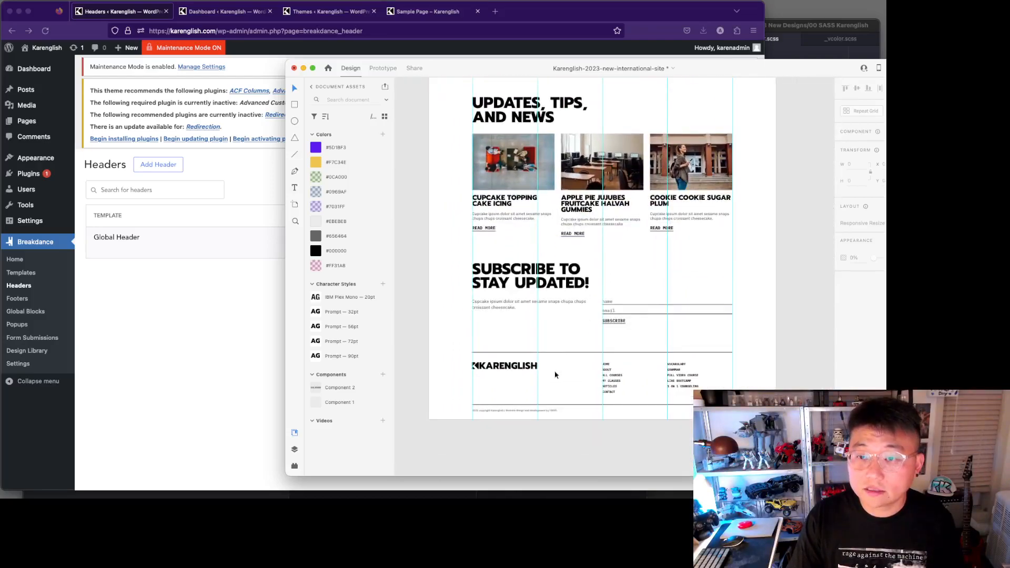
{"action": "scroll", "coordinate": [561, 315], "scroll_direction": "up", "scroll_amount": 3}
{"action": "scroll", "coordinate": [563, 318], "scroll_direction": "up", "scroll_amount": 1}
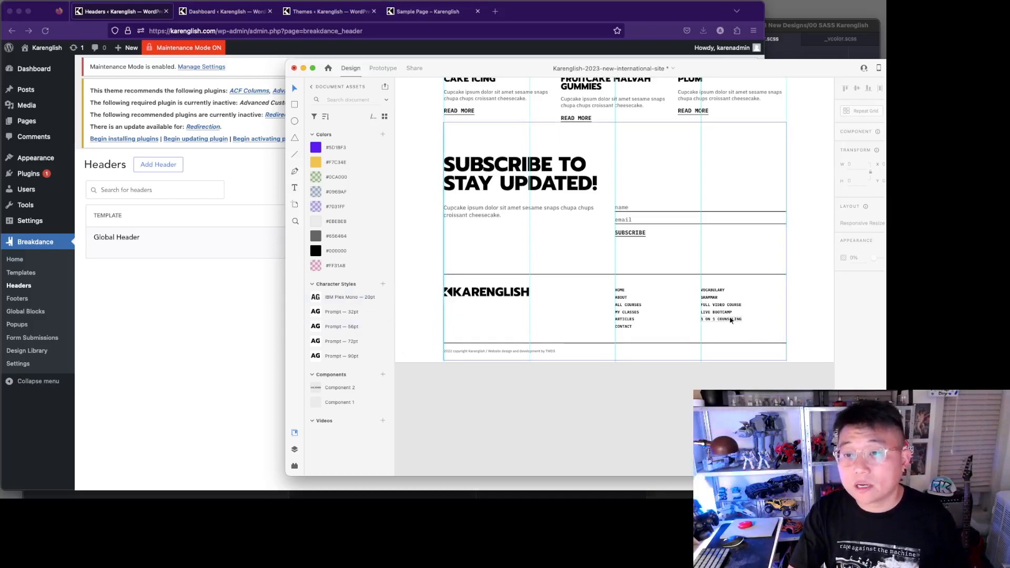
{"action": "scroll", "coordinate": [730, 321], "scroll_direction": "up", "scroll_amount": 5}
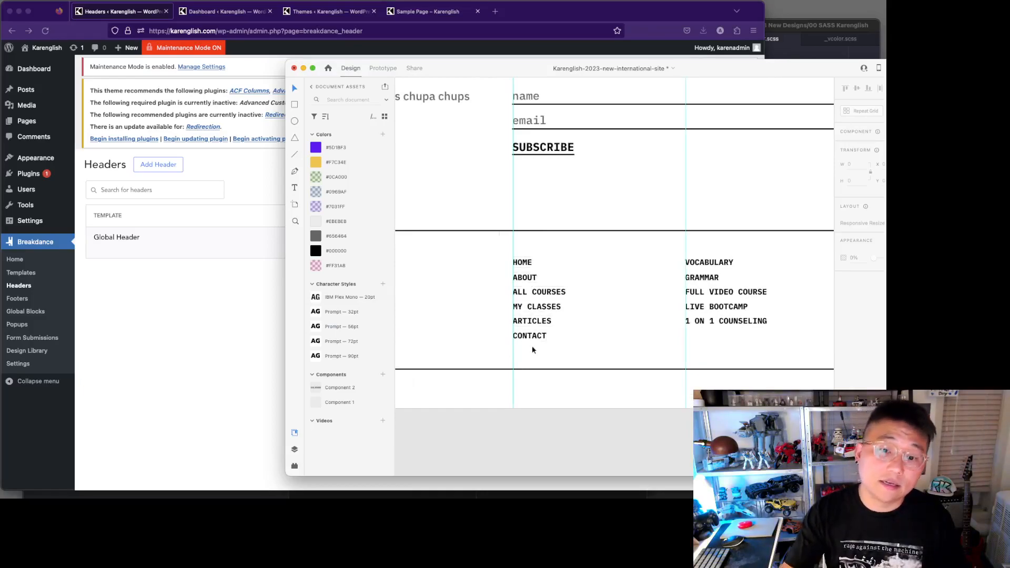
{"action": "scroll", "coordinate": [533, 350], "scroll_direction": "up", "scroll_amount": 1}
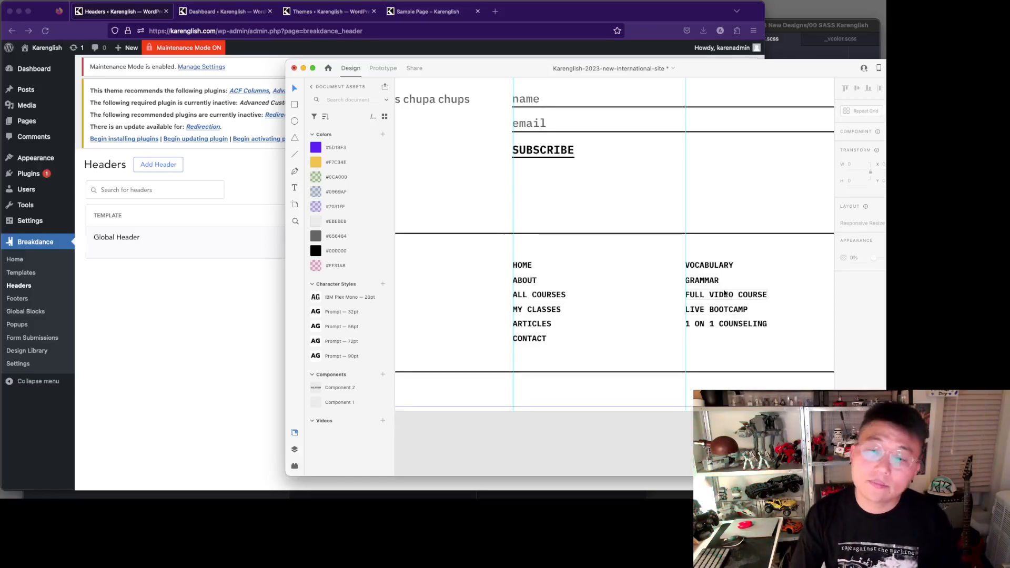
{"action": "scroll", "coordinate": [594, 295], "scroll_direction": "down", "scroll_amount": 5}
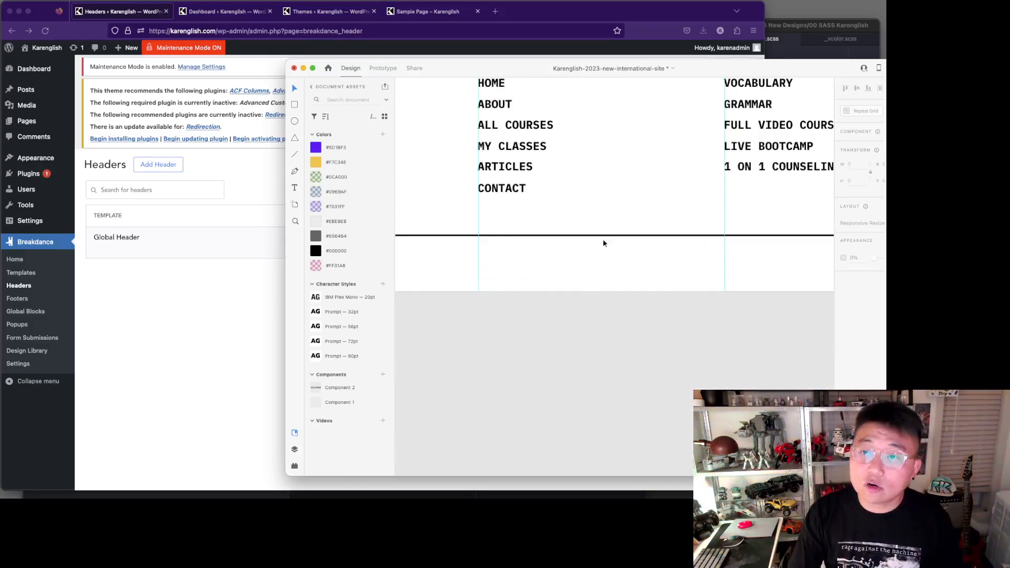
{"action": "scroll", "coordinate": [603, 233], "scroll_direction": "down", "scroll_amount": 3}
{"action": "scroll", "coordinate": [552, 228], "scroll_direction": "left", "scroll_amount": 5}
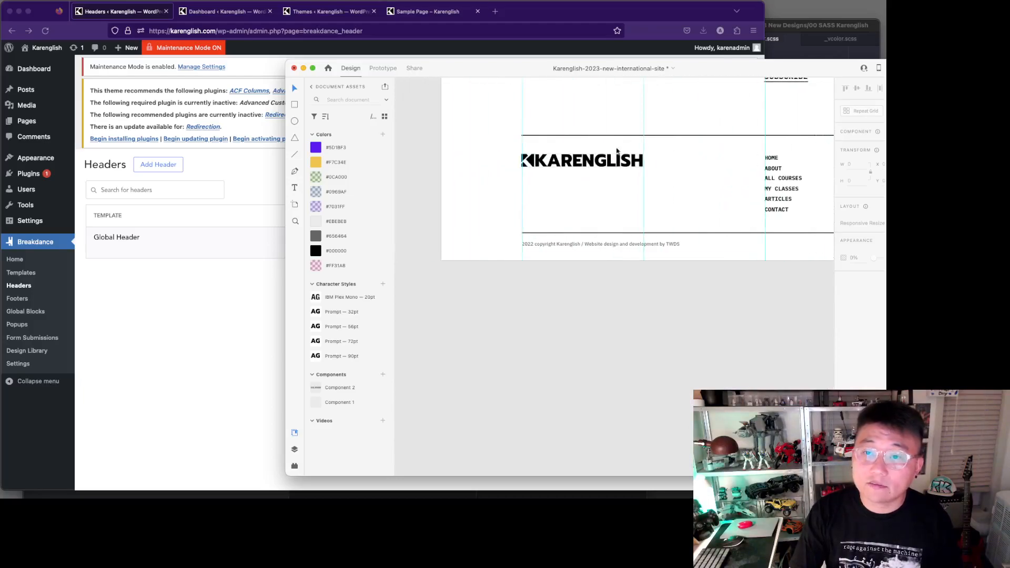
{"action": "scroll", "coordinate": [643, 230], "scroll_direction": "down", "scroll_amount": 3}
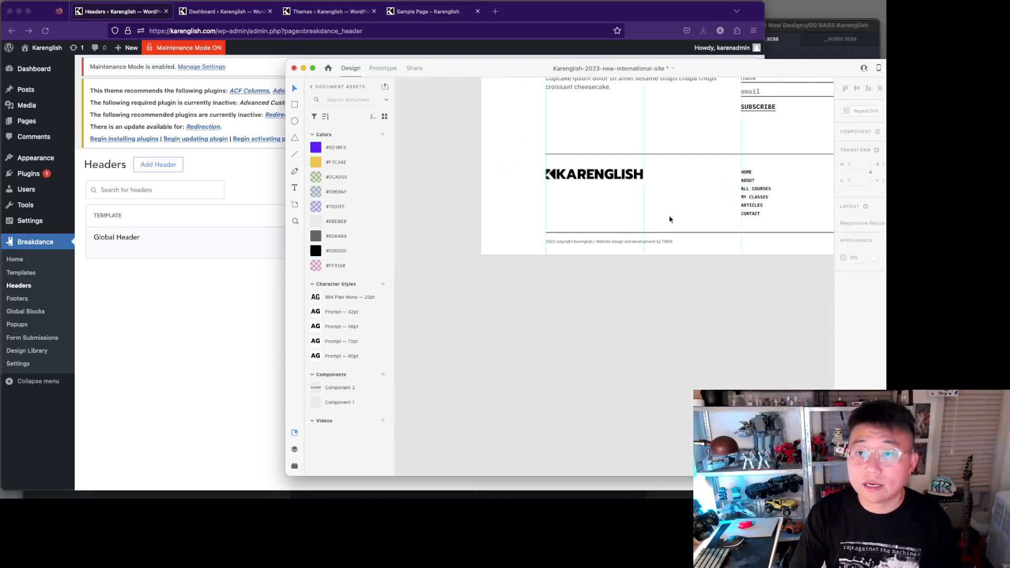
{"action": "scroll", "coordinate": [671, 217], "scroll_direction": "right", "scroll_amount": 5}
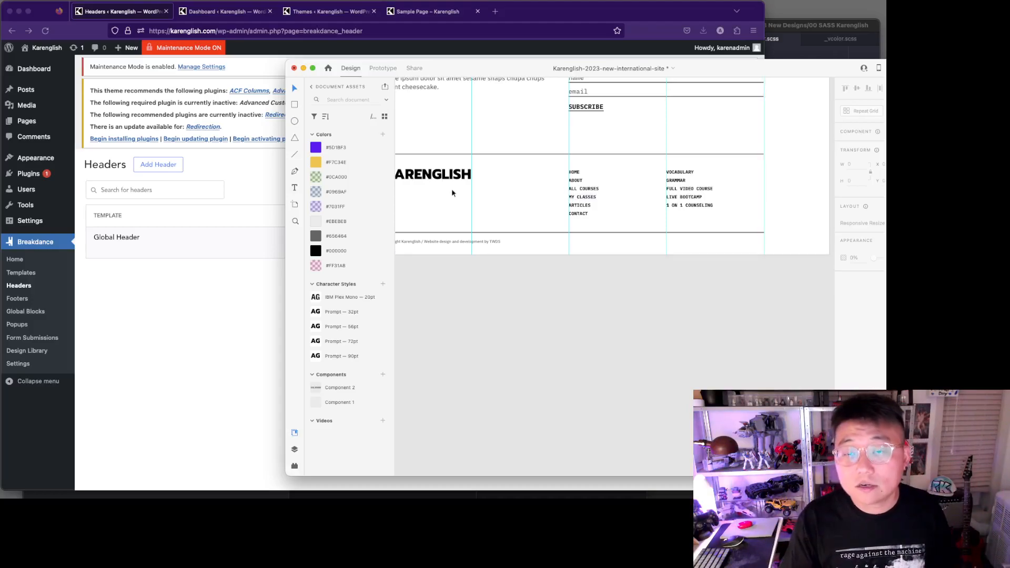
{"action": "scroll", "coordinate": [455, 188], "scroll_direction": "left", "scroll_amount": 3}
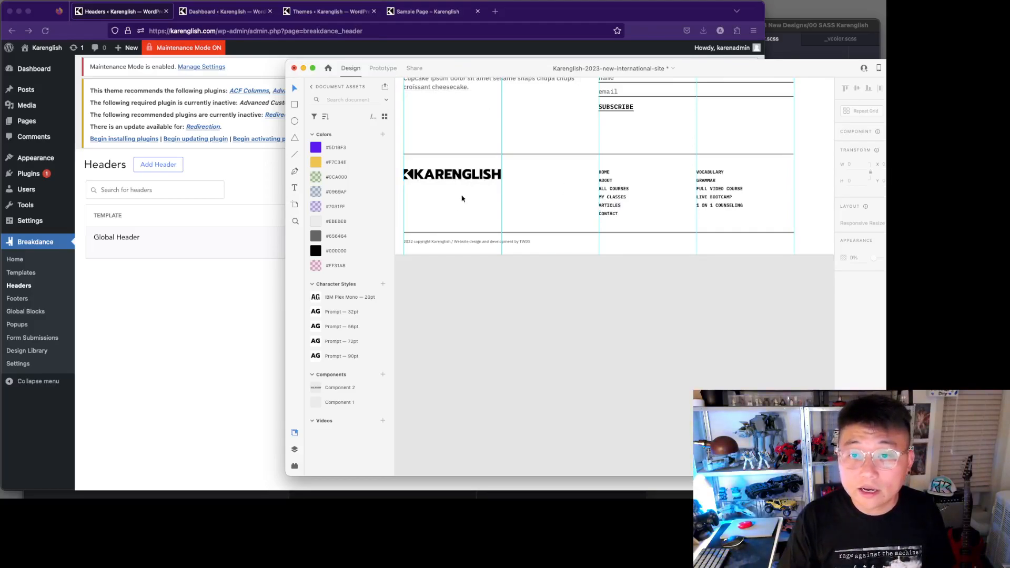
Step: Switch to the WordPress admin in the browser and add a Breakdance footer titled "Global Footer" with its location set to Everywhere
{"action": "left_click", "coordinate": [180, 320]}
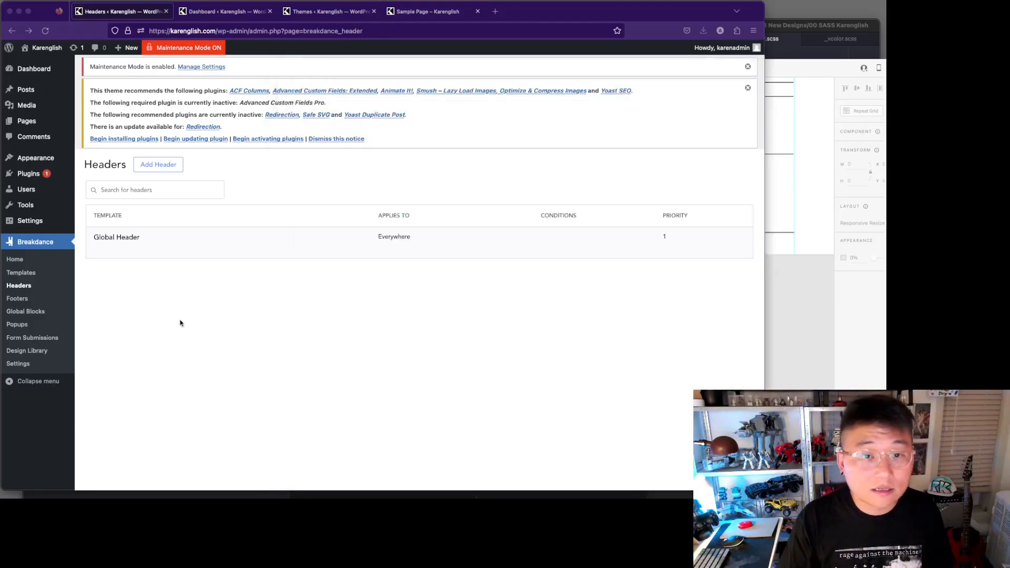
{"action": "left_click", "coordinate": [30, 300]}
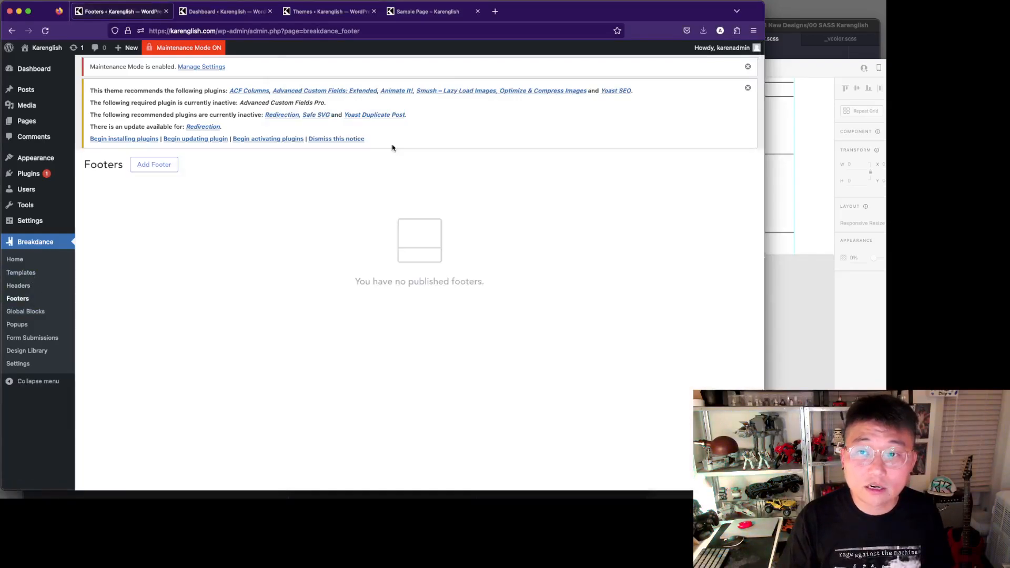
{"action": "left_click", "coordinate": [154, 164]}
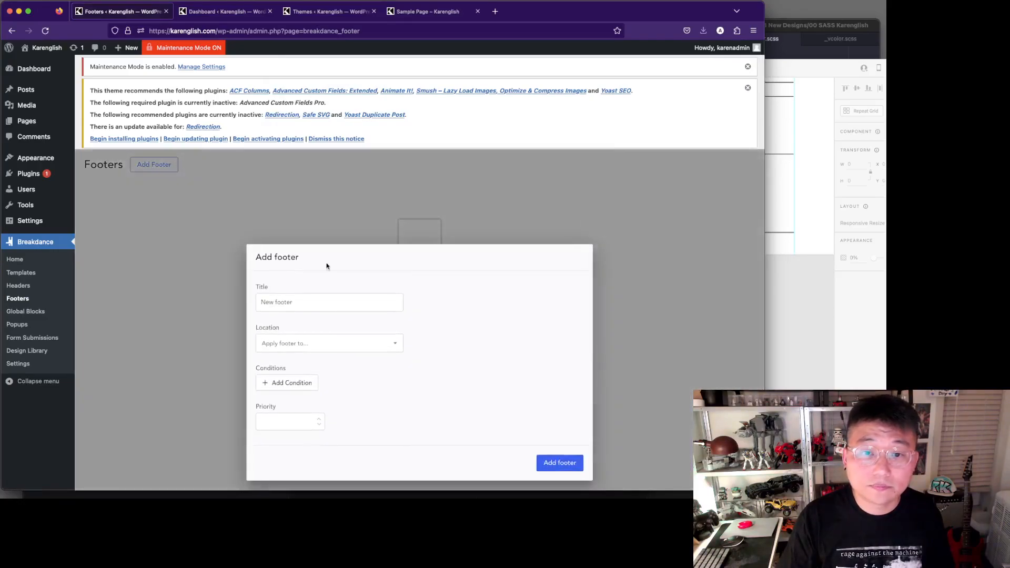
{"action": "left_click", "coordinate": [309, 306]}
{"action": "type", "text": "G"}
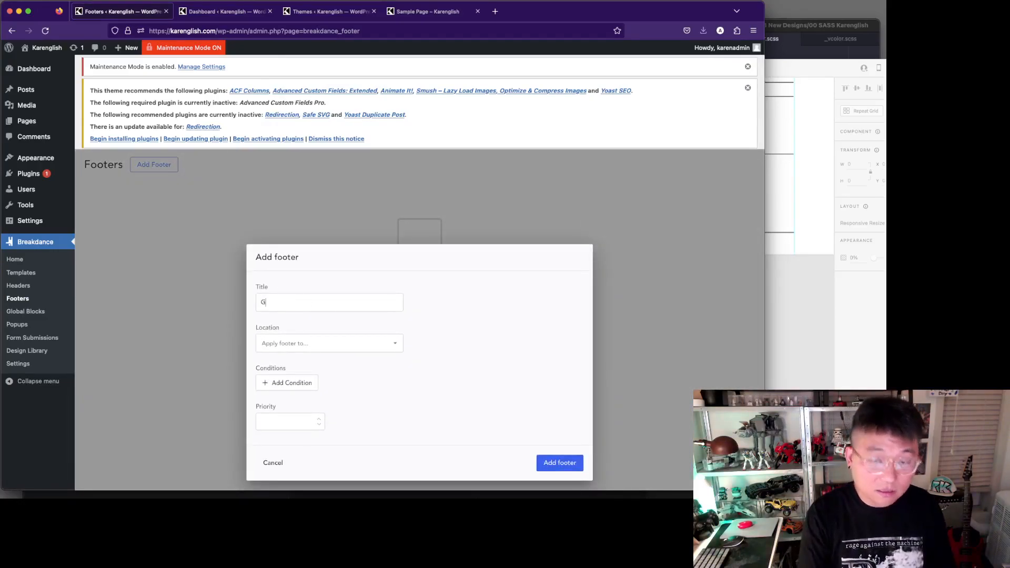
{"action": "type", "text": "lobal Footer"}
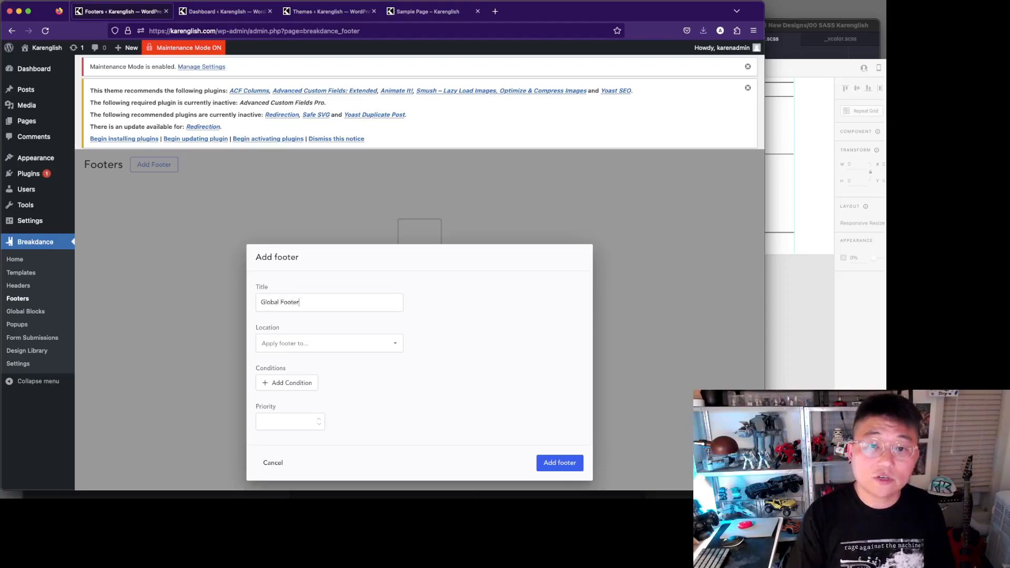
{"action": "left_click", "coordinate": [327, 346]}
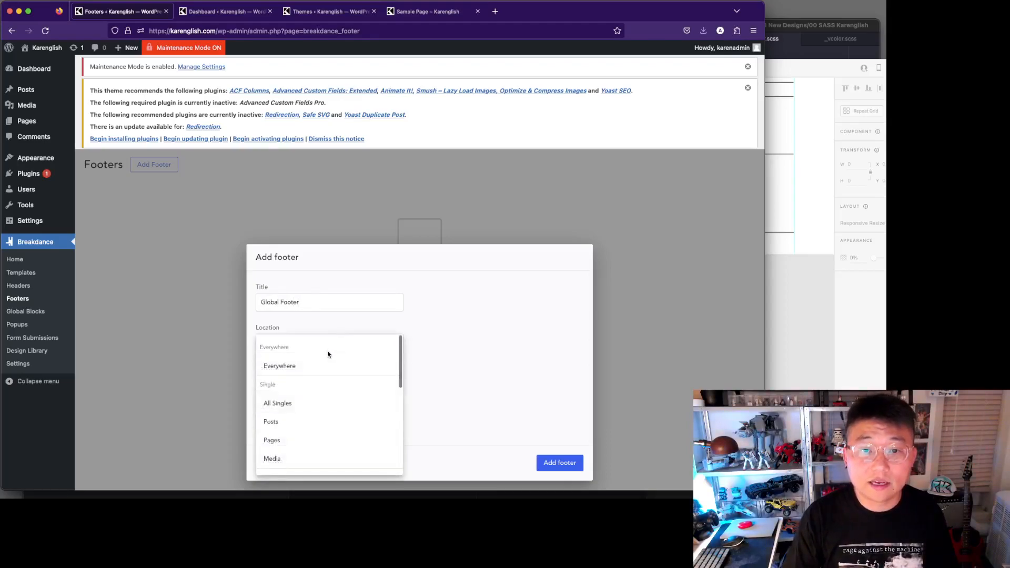
{"action": "left_click", "coordinate": [326, 365]}
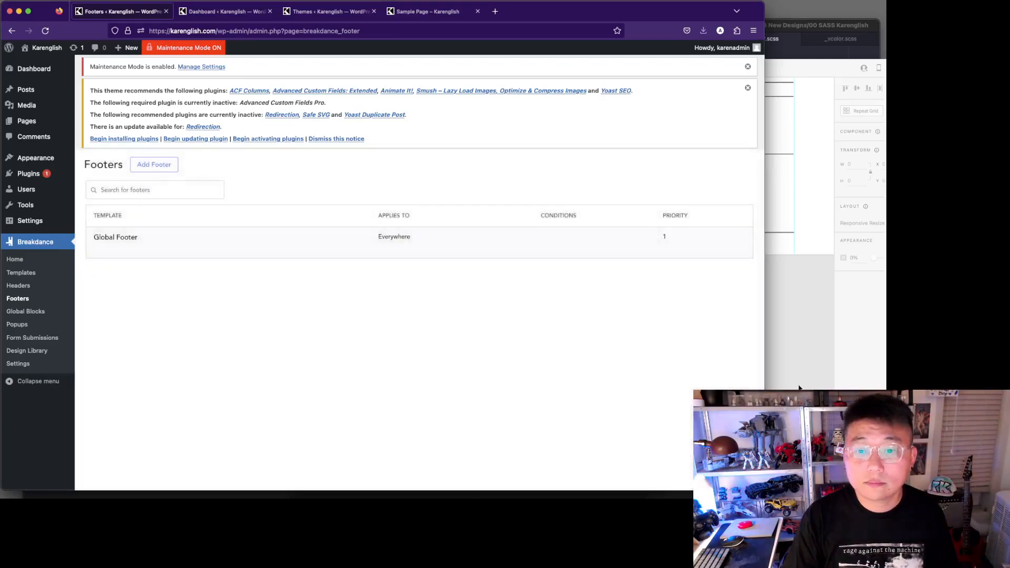
Step: Open the Global Footer template in the Breakdance builder and check the footer mockup for reference
{"action": "left_click", "coordinate": [129, 252]}
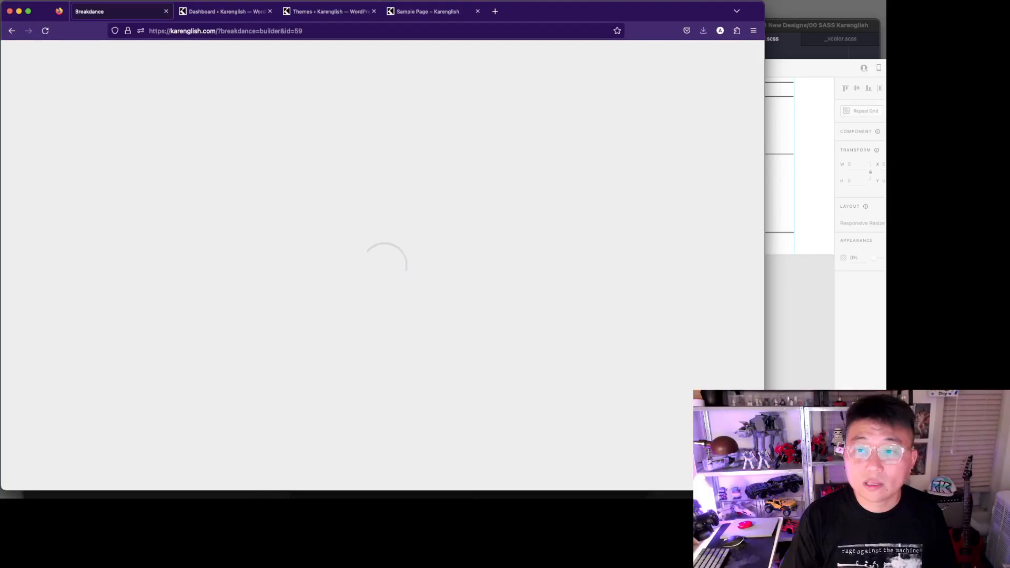
{"action": "key", "text": "super+Tab"}
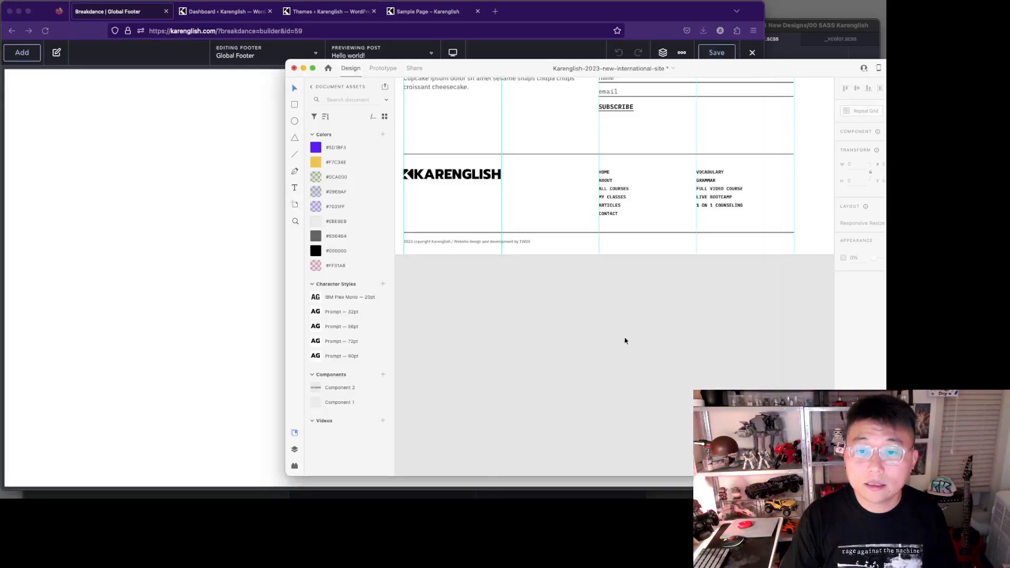
{"action": "key", "text": "super+Tab"}
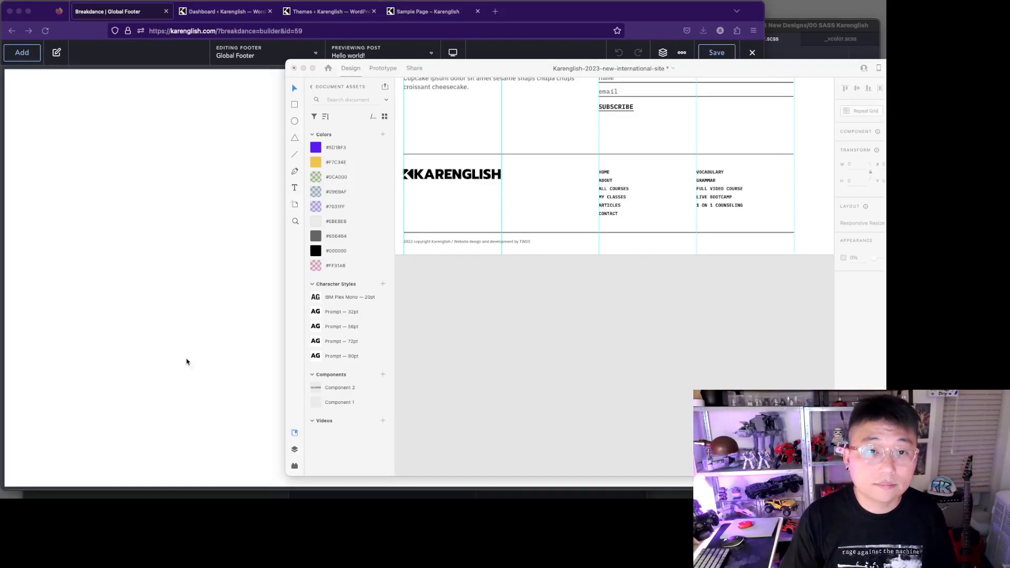
{"action": "left_click", "coordinate": [151, 302]}
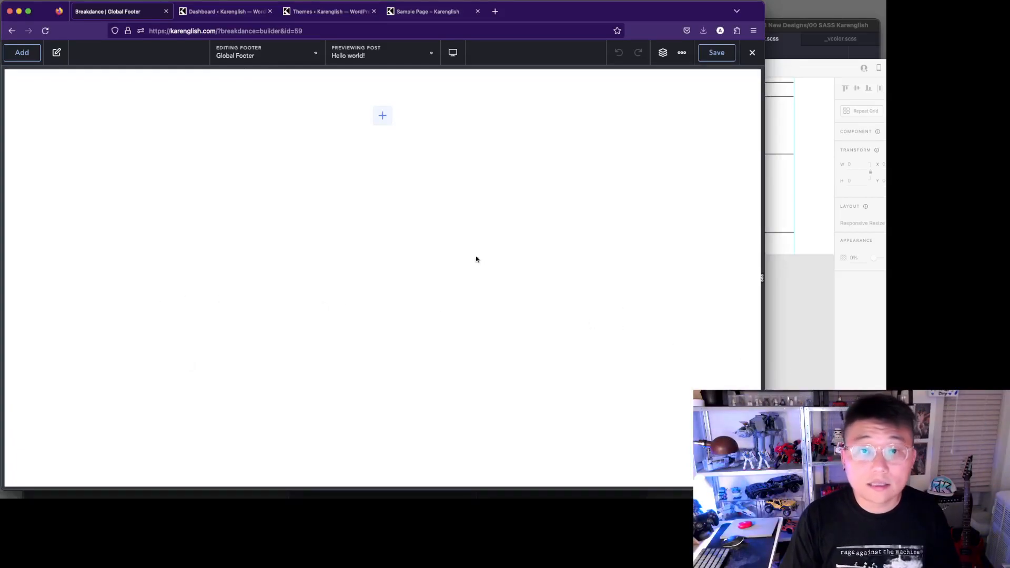
Step: Add the "Subscribe to stay updated!" section to the footer from the Coming Soon page in the This Website design set
{"action": "left_click", "coordinate": [21, 53]}
{"action": "left_click", "coordinate": [108, 103]}
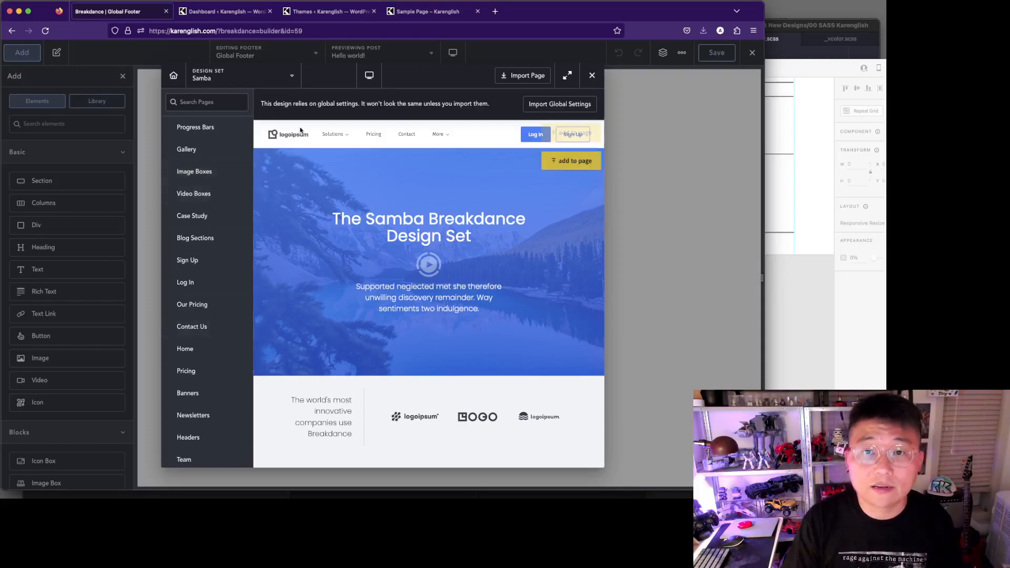
{"action": "left_click", "coordinate": [239, 78]}
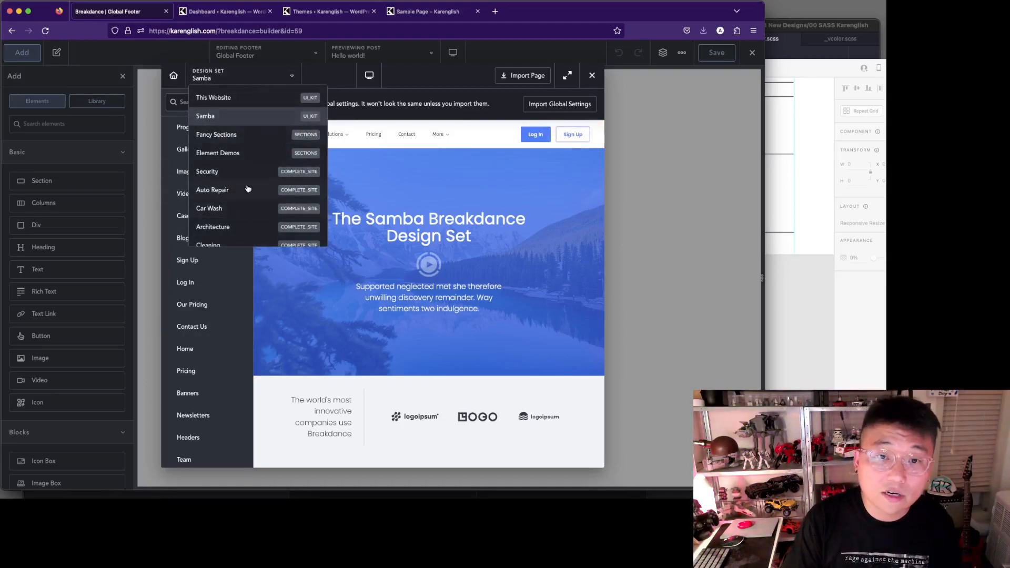
{"action": "scroll", "coordinate": [248, 188], "scroll_direction": "down", "scroll_amount": 5}
{"action": "scroll", "coordinate": [248, 188], "scroll_direction": "up", "scroll_amount": 5}
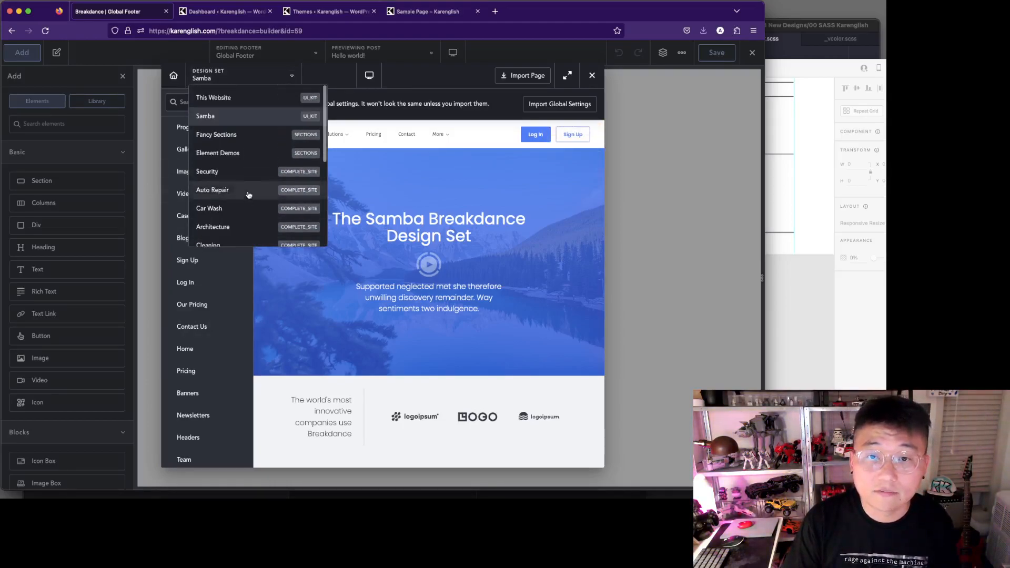
{"action": "left_click", "coordinate": [252, 97]}
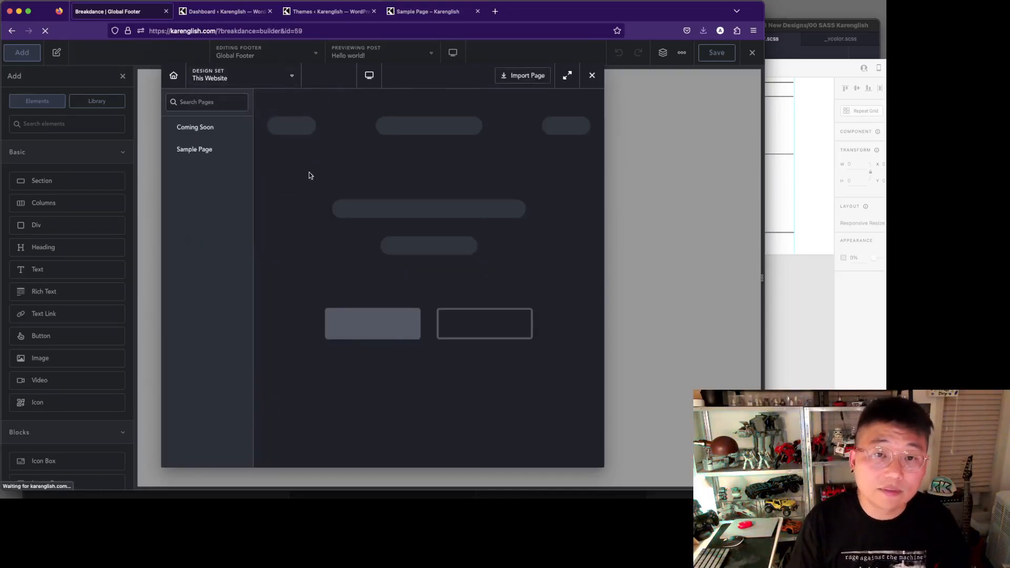
{"action": "left_click", "coordinate": [213, 130]}
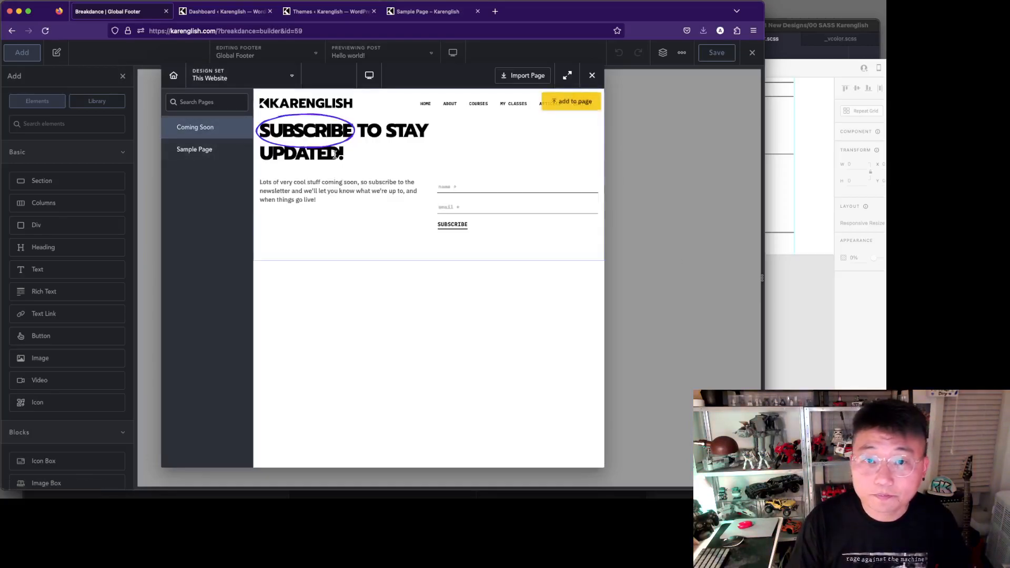
{"action": "left_click", "coordinate": [567, 107]}
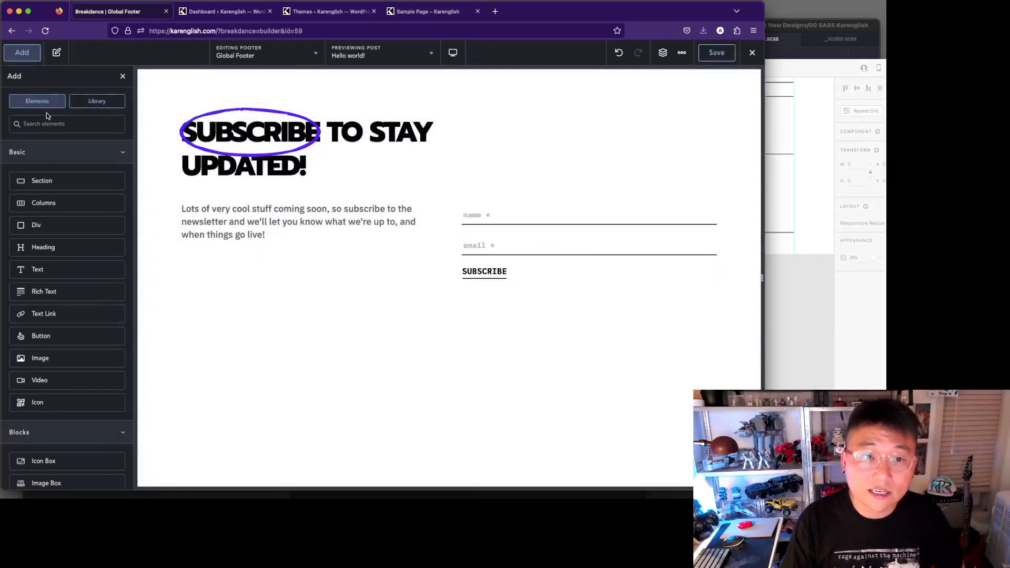
Step: Add an empty section below the subscribe section and set its HTML tag to footer
{"action": "left_click", "coordinate": [81, 183]}
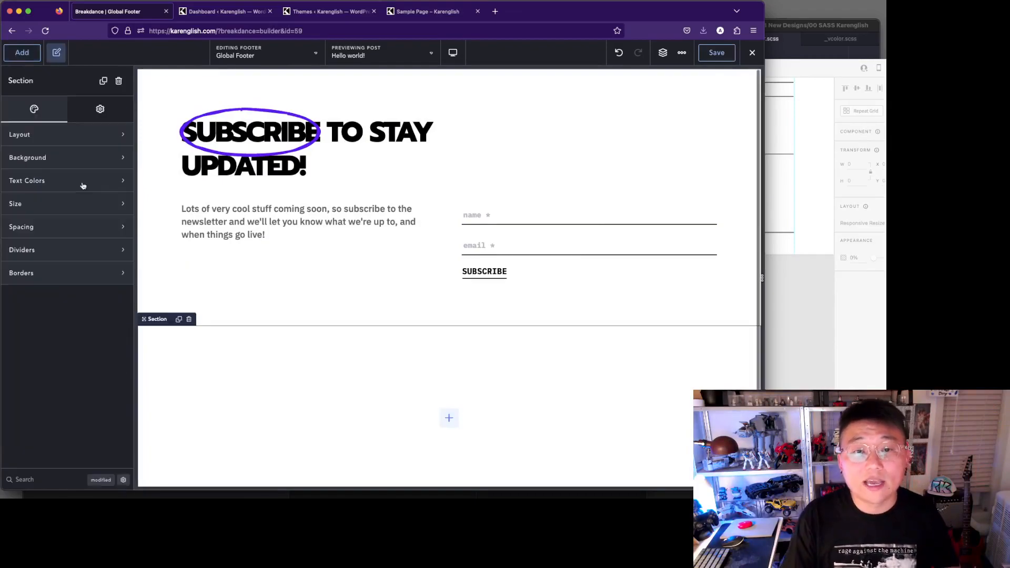
{"action": "left_click", "coordinate": [102, 112]}
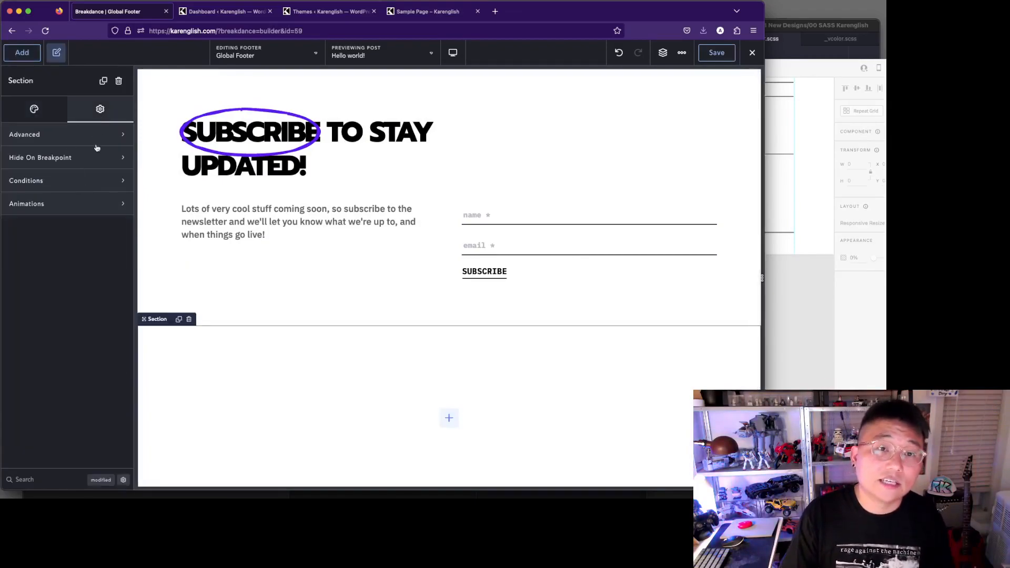
{"action": "left_click", "coordinate": [97, 136]}
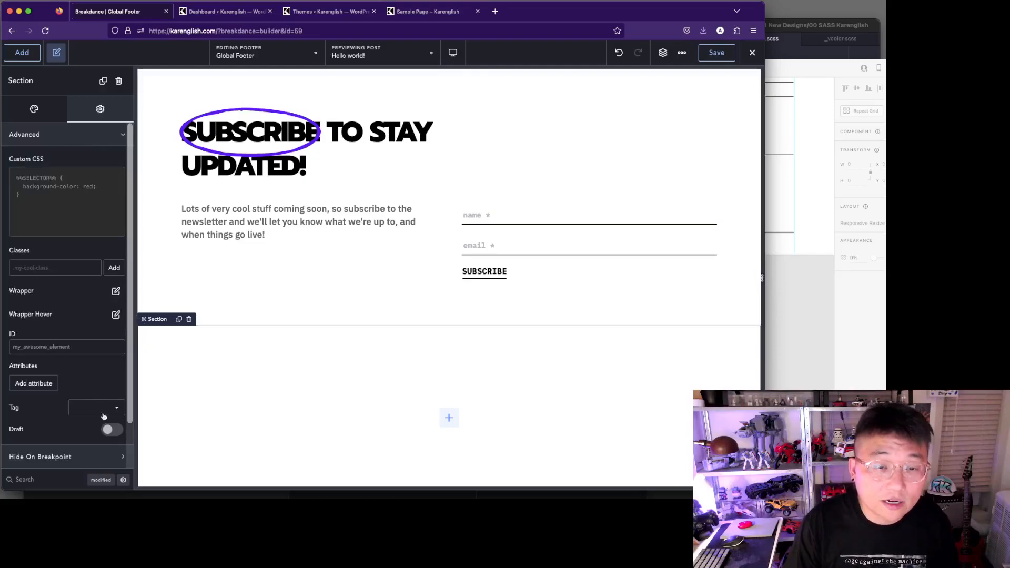
{"action": "left_click", "coordinate": [103, 416]}
{"action": "left_click", "coordinate": [102, 392]}
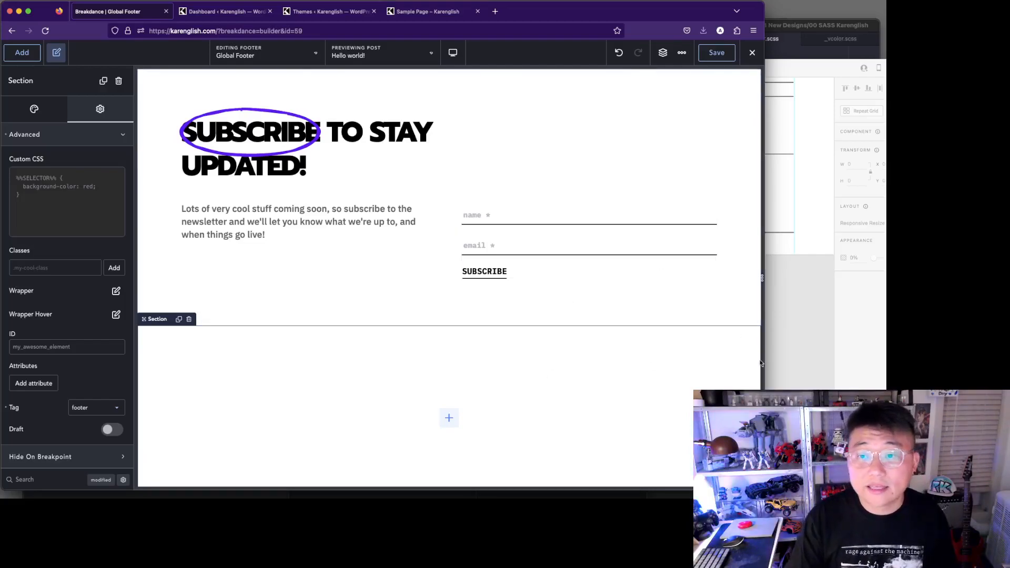
Step: Switch to the design mockup and compare the subscribe and footer sections across the page layouts
{"action": "left_click", "coordinate": [777, 313]}
{"action": "scroll", "coordinate": [710, 315], "scroll_direction": "down", "scroll_amount": 5}
{"action": "scroll", "coordinate": [710, 319], "scroll_direction": "up", "scroll_amount": 4}
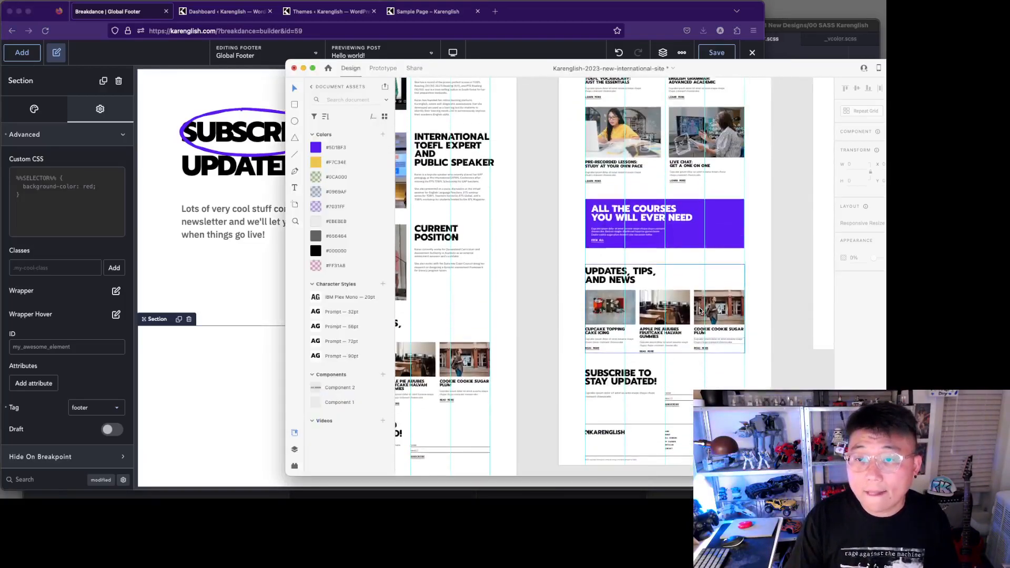
{"action": "scroll", "coordinate": [705, 316], "scroll_direction": "right", "scroll_amount": 6}
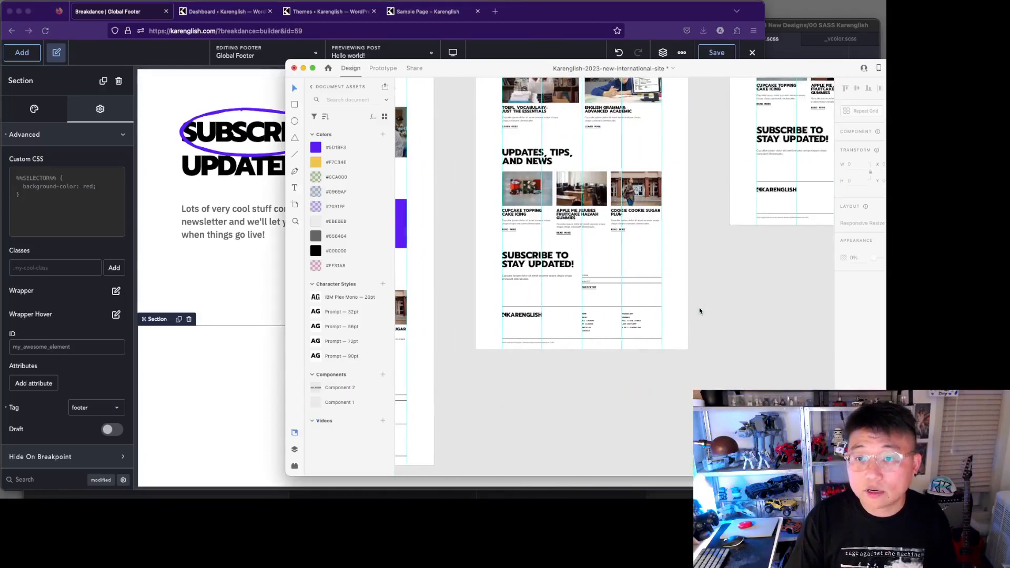
{"action": "scroll", "coordinate": [710, 299], "scroll_direction": "down", "scroll_amount": 5}
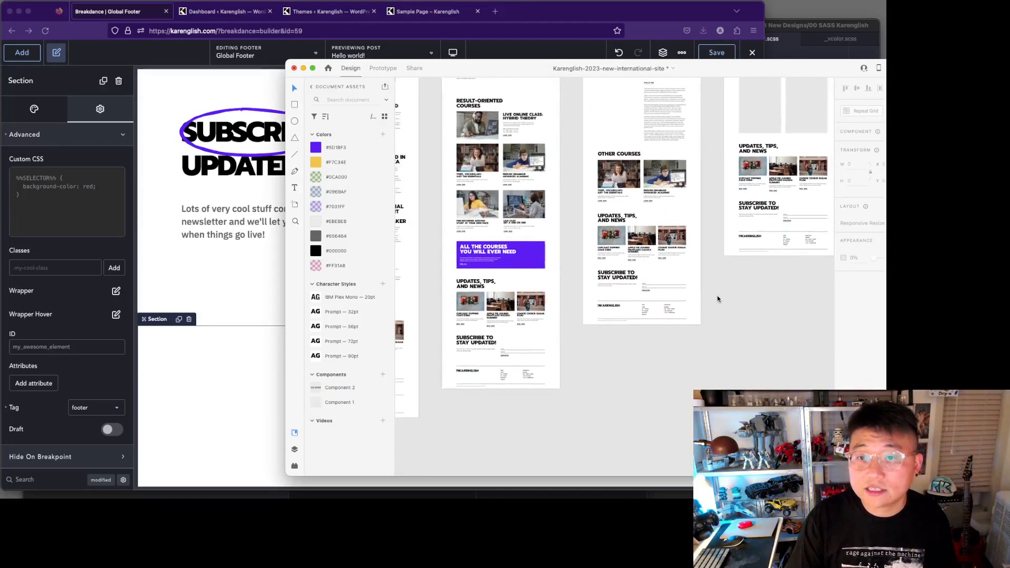
{"action": "scroll", "coordinate": [557, 315], "scroll_direction": "left", "scroll_amount": 5}
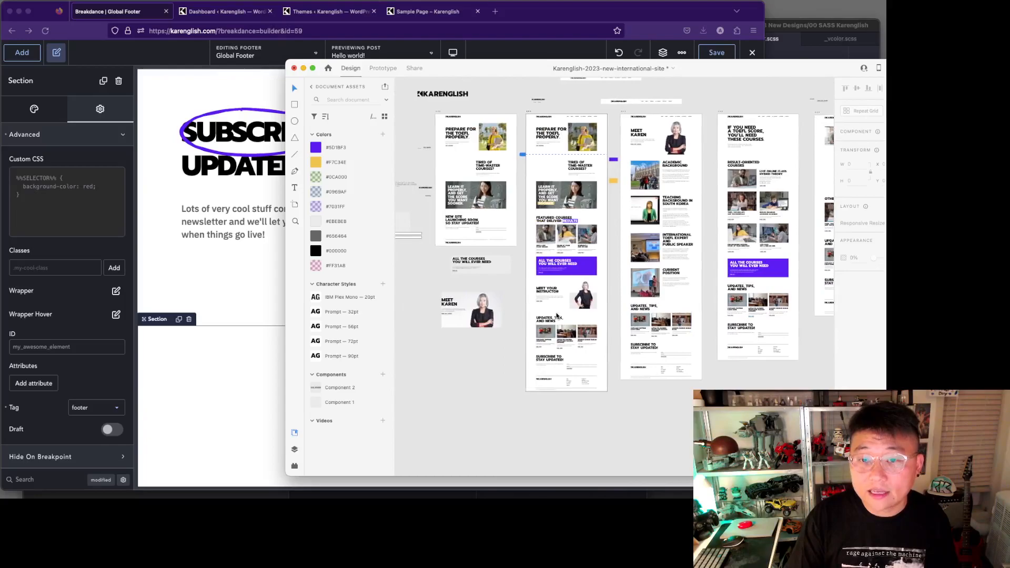
{"action": "scroll", "coordinate": [556, 316], "scroll_direction": "right", "scroll_amount": 1}
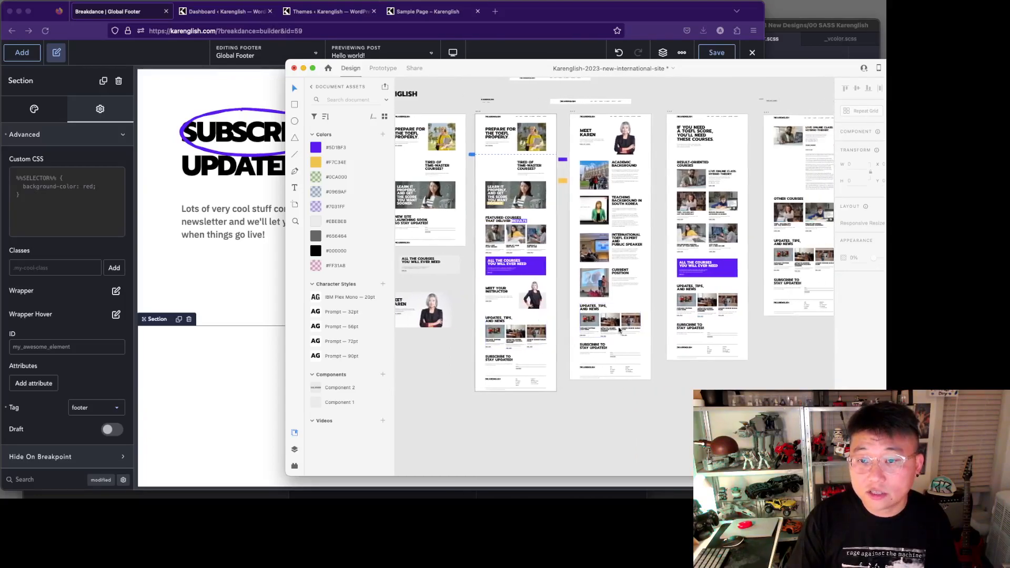
Step: Examine the remaining page layouts in the mockup and study the subscribe and footer sections closely on one page
{"action": "scroll", "coordinate": [699, 300], "scroll_direction": "right", "scroll_amount": 5}
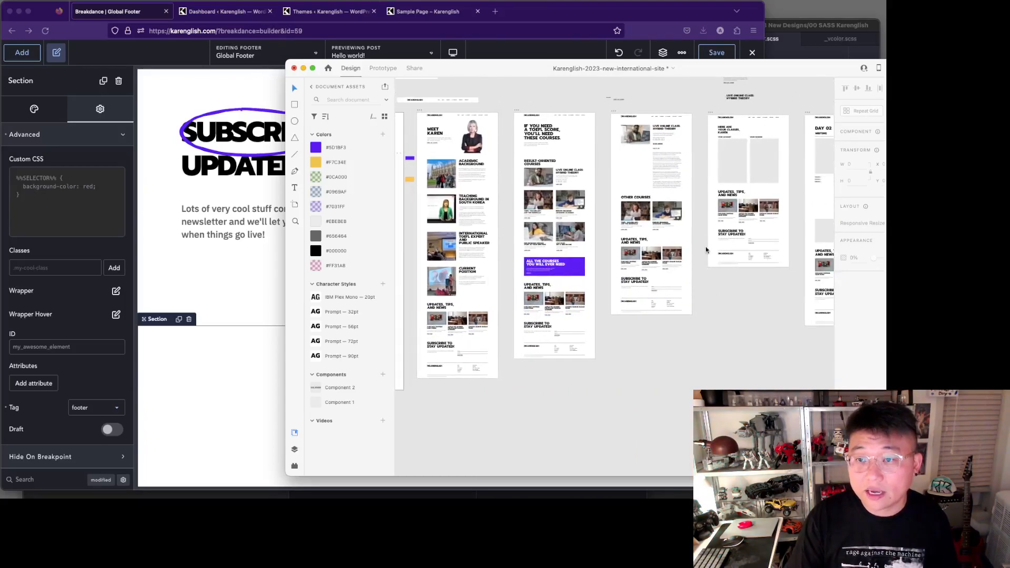
{"action": "scroll", "coordinate": [704, 250], "scroll_direction": "right", "scroll_amount": 8}
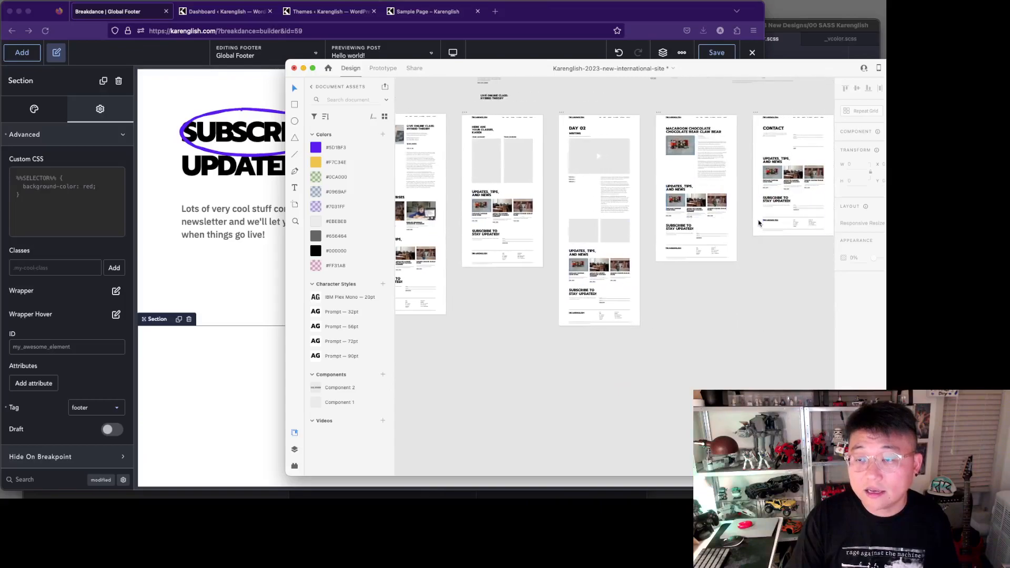
{"action": "scroll", "coordinate": [758, 223], "scroll_direction": "right", "scroll_amount": 3}
{"action": "scroll", "coordinate": [746, 184], "scroll_direction": "up", "scroll_amount": 5}
{"action": "scroll", "coordinate": [754, 192], "scroll_direction": "up", "scroll_amount": 6}
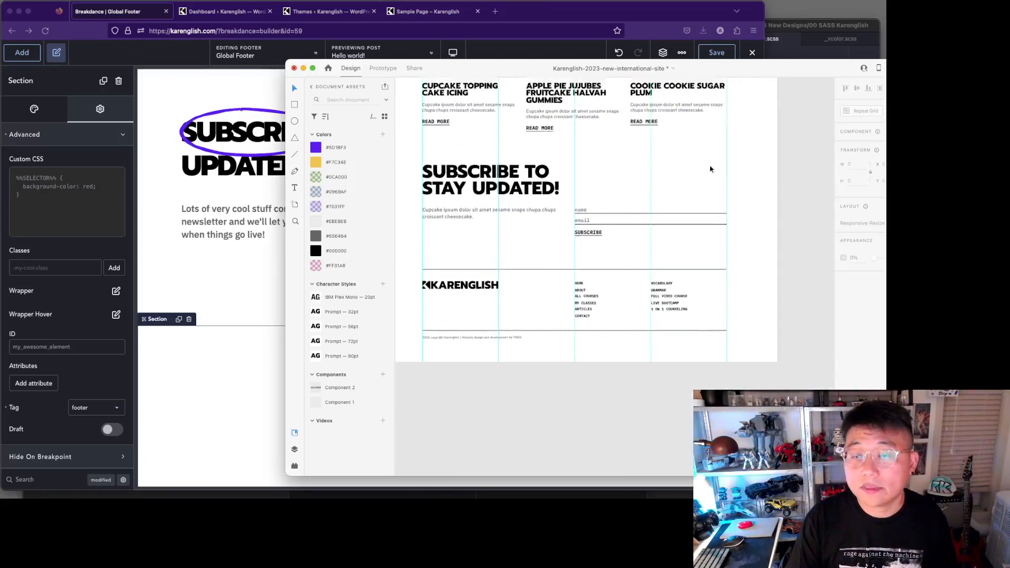
{"action": "scroll", "coordinate": [713, 169], "scroll_direction": "up", "scroll_amount": 5}
{"action": "scroll", "coordinate": [473, 163], "scroll_direction": "left", "scroll_amount": 1}
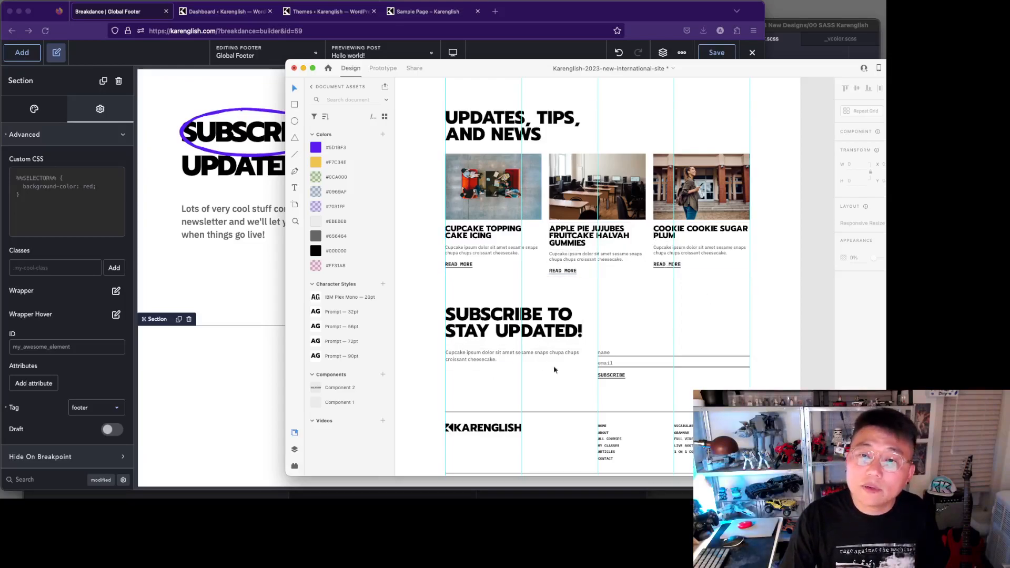
{"action": "scroll", "coordinate": [570, 352], "scroll_direction": "down", "scroll_amount": 1}
{"action": "scroll", "coordinate": [570, 352], "scroll_direction": "down", "scroll_amount": 3}
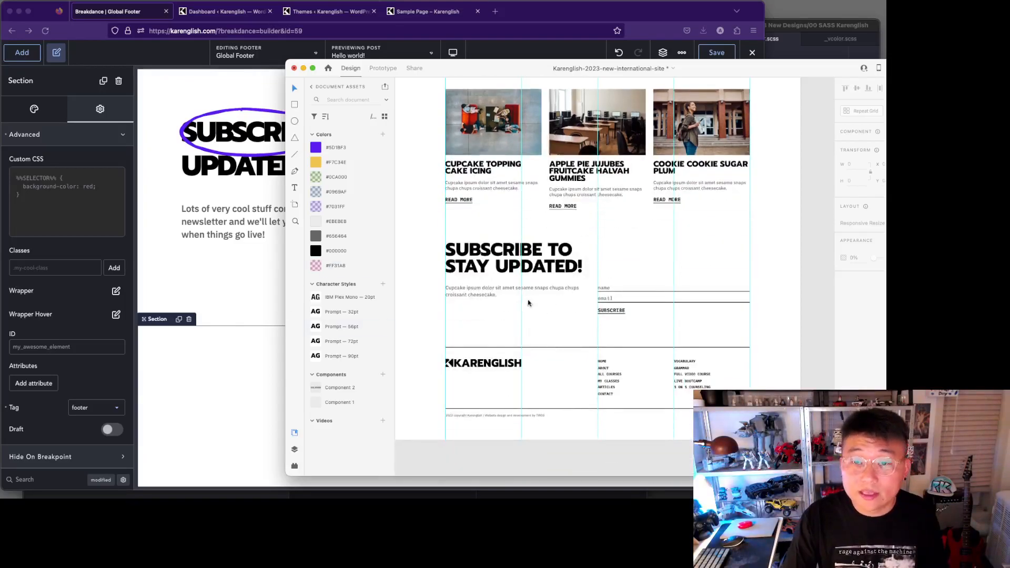
{"action": "scroll", "coordinate": [550, 284], "scroll_direction": "up", "scroll_amount": 2}
{"action": "scroll", "coordinate": [552, 286], "scroll_direction": "down", "scroll_amount": 6}
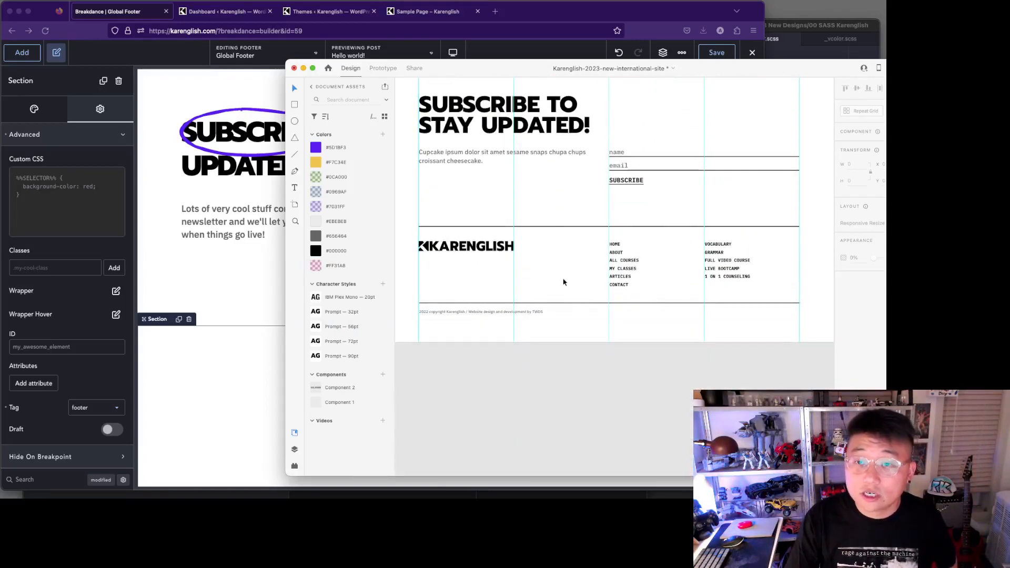
Step: Return to the Breakdance builder and add a Columns element with four equal columns to the footer section
{"action": "left_click", "coordinate": [208, 403]}
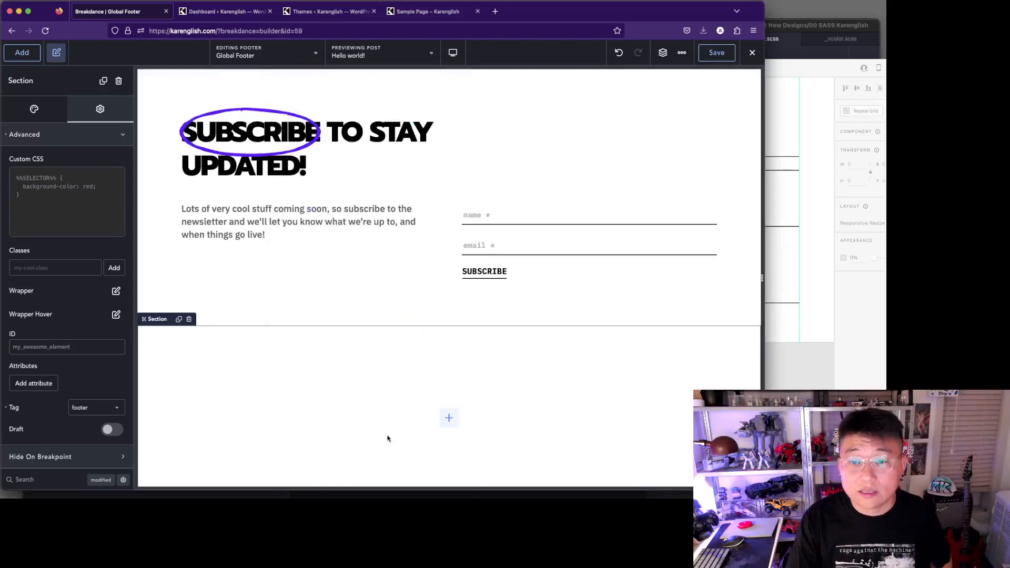
{"action": "scroll", "coordinate": [361, 426], "scroll_direction": "down", "scroll_amount": 2}
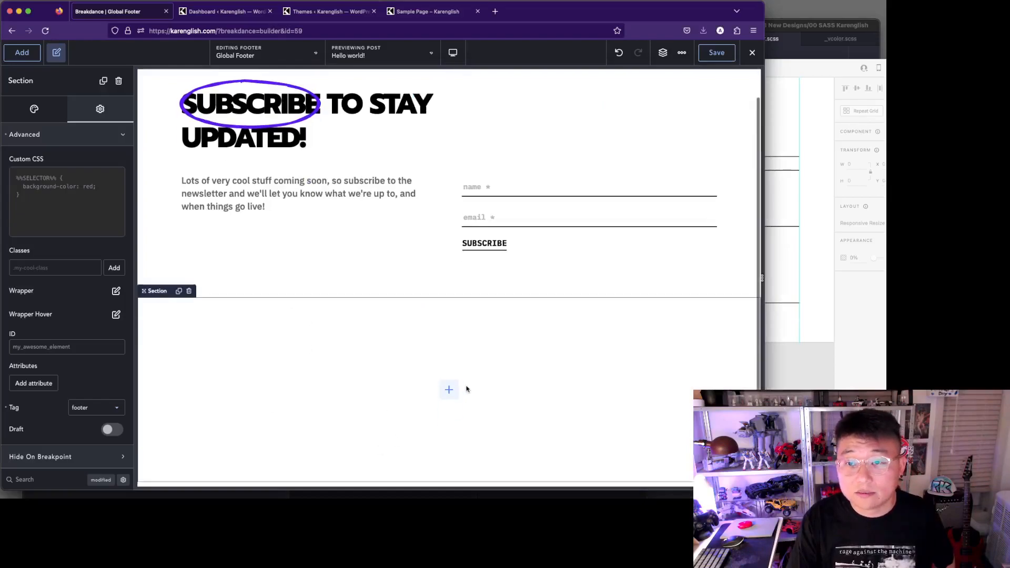
{"action": "left_click", "coordinate": [20, 54]}
{"action": "left_click", "coordinate": [57, 204]}
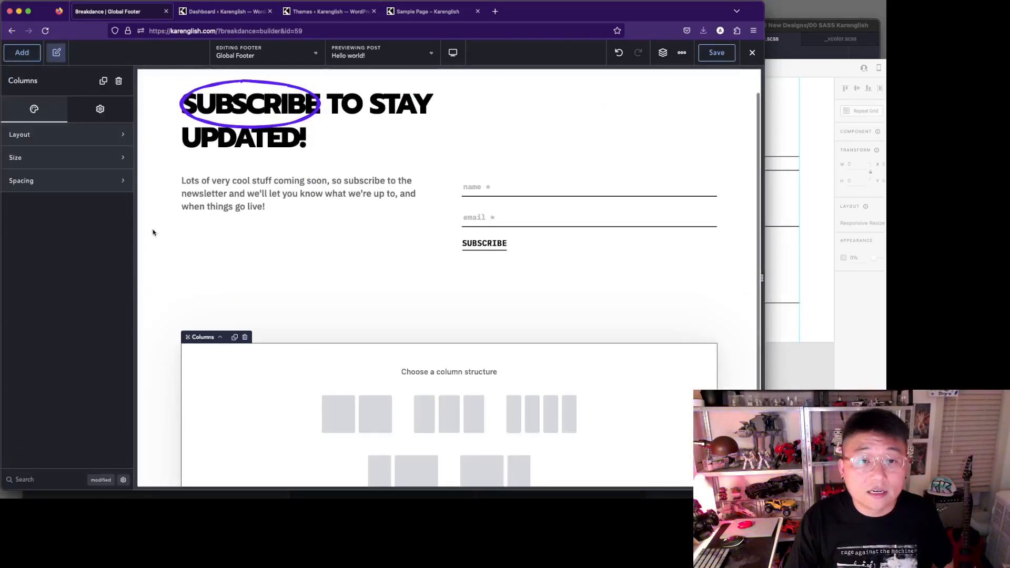
{"action": "left_click", "coordinate": [532, 329]}
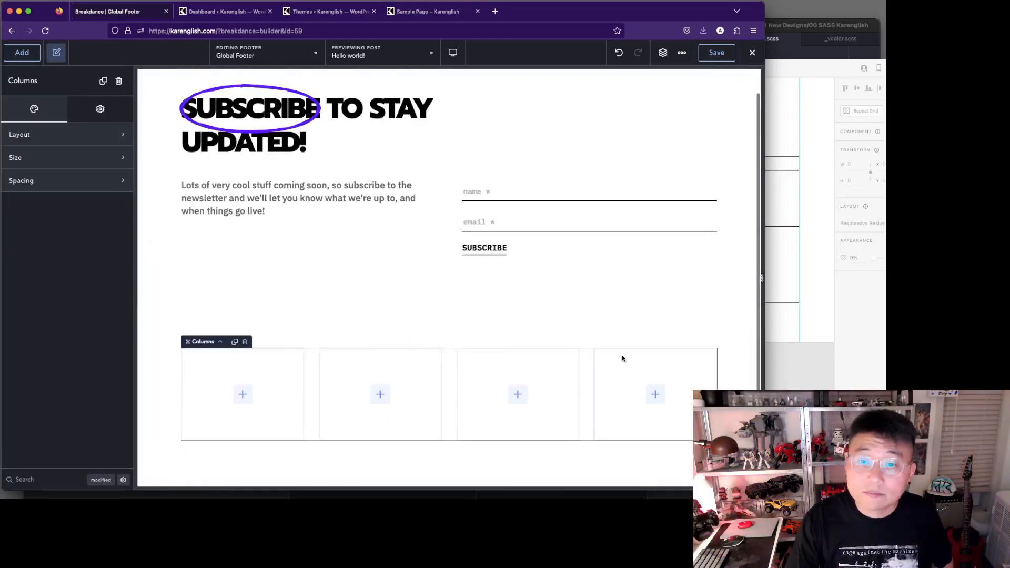
Step: Set the column gap unit of the footer's four-column element to rem
{"action": "left_click", "coordinate": [99, 178]}
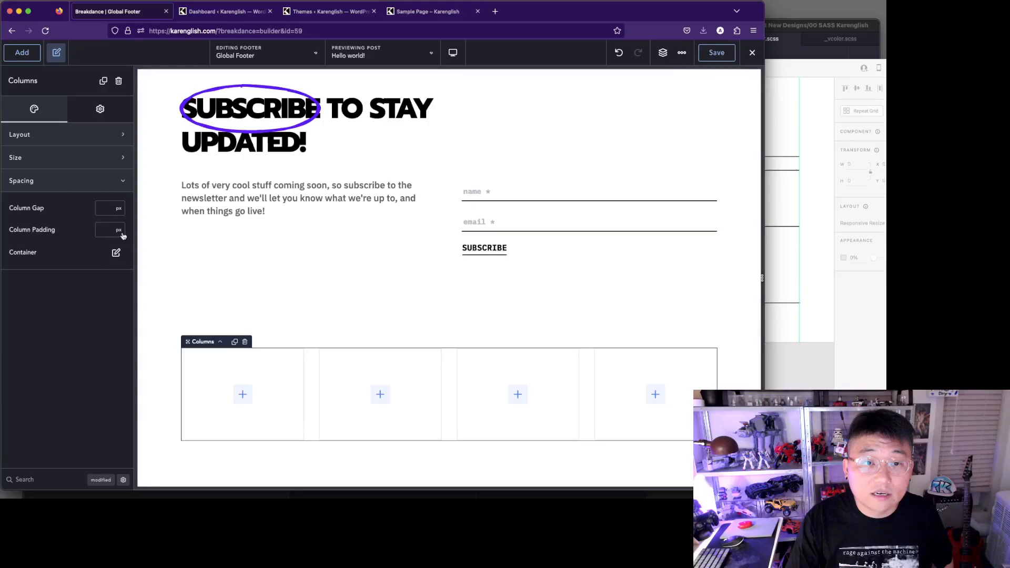
{"action": "left_click", "coordinate": [120, 209]}
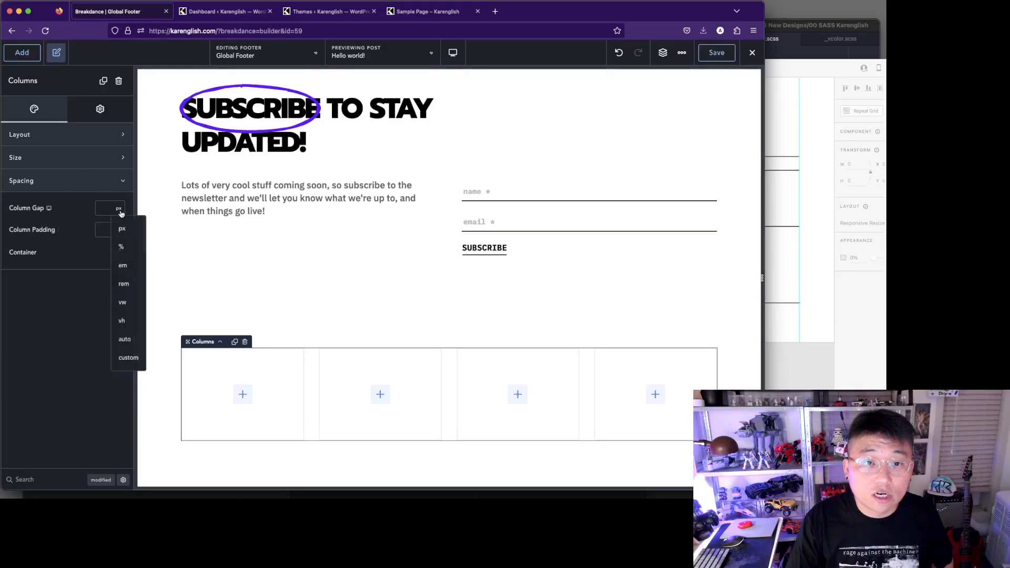
{"action": "left_click", "coordinate": [127, 267]}
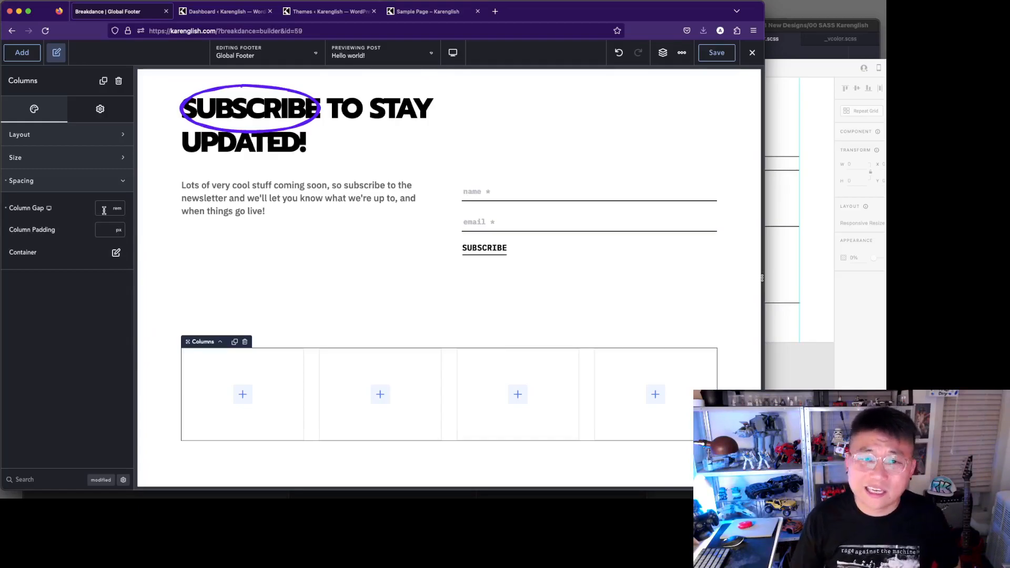
Step: Check the mockup's column layout and the subscribe columns' gap setting, and return to the footer section
{"action": "key", "text": "super+Tab"}
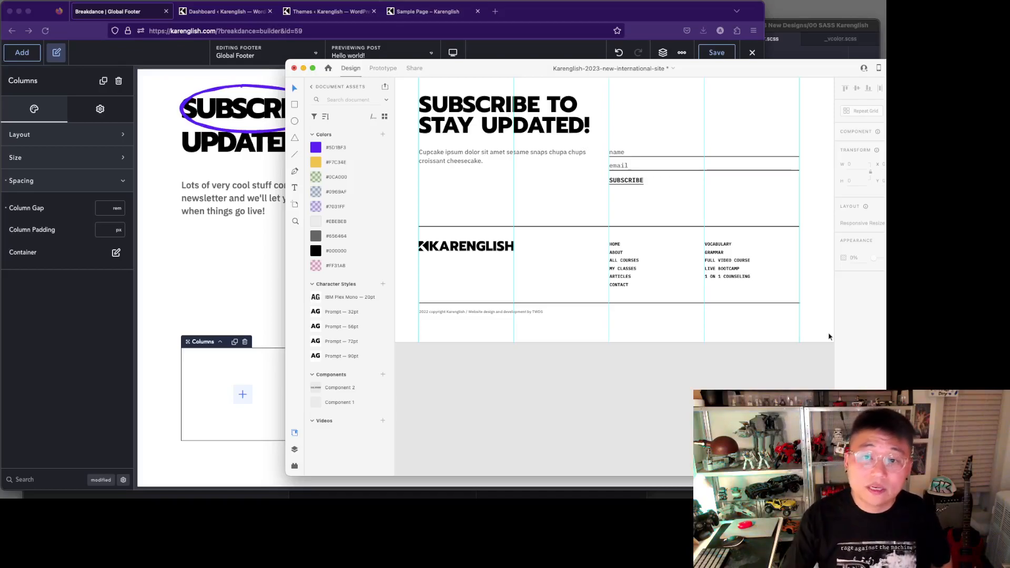
{"action": "left_click", "coordinate": [194, 282]}
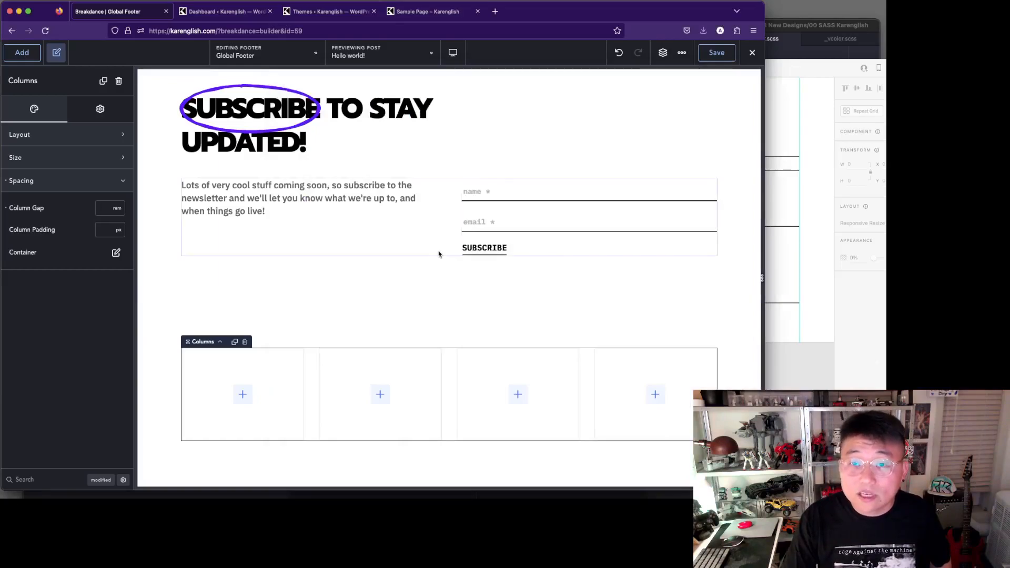
{"action": "left_click", "coordinate": [409, 247]}
{"action": "left_click", "coordinate": [450, 267]}
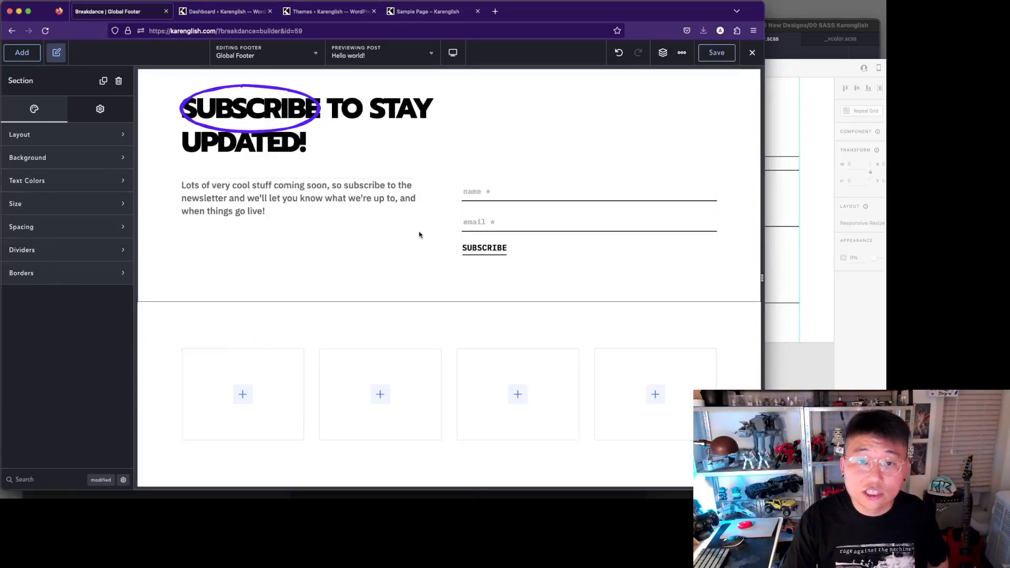
{"action": "left_click", "coordinate": [445, 193]}
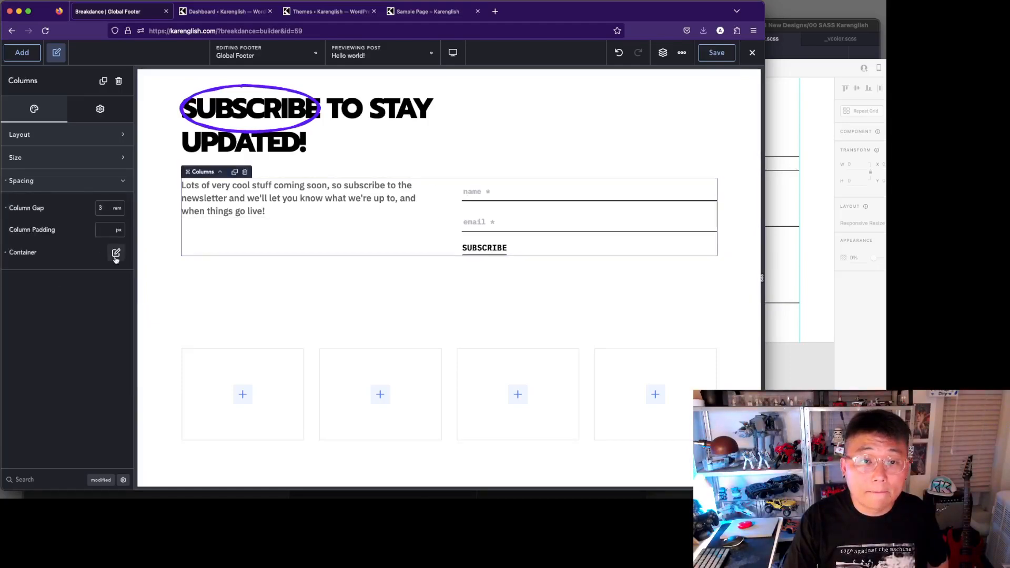
{"action": "left_click", "coordinate": [449, 314]}
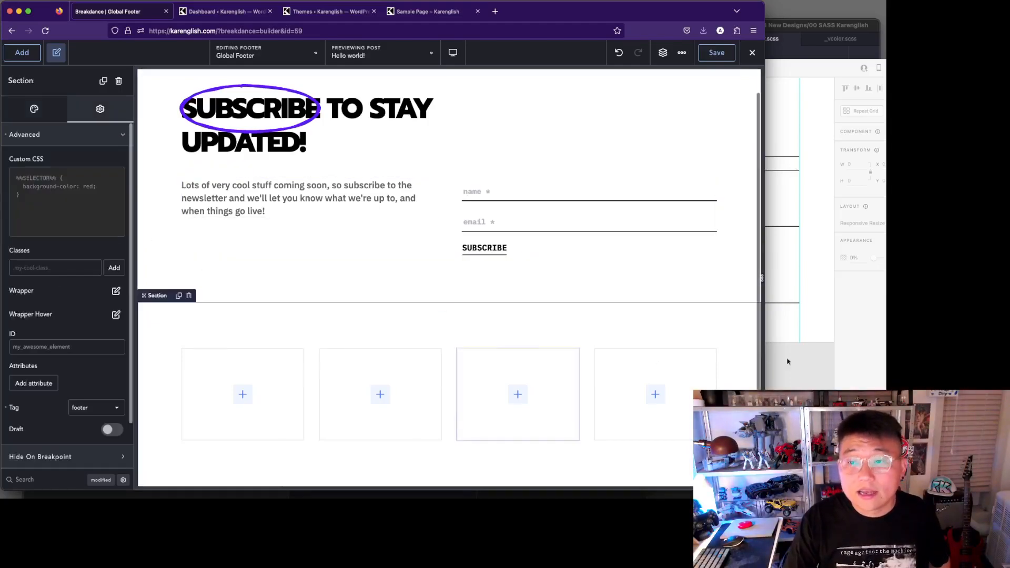
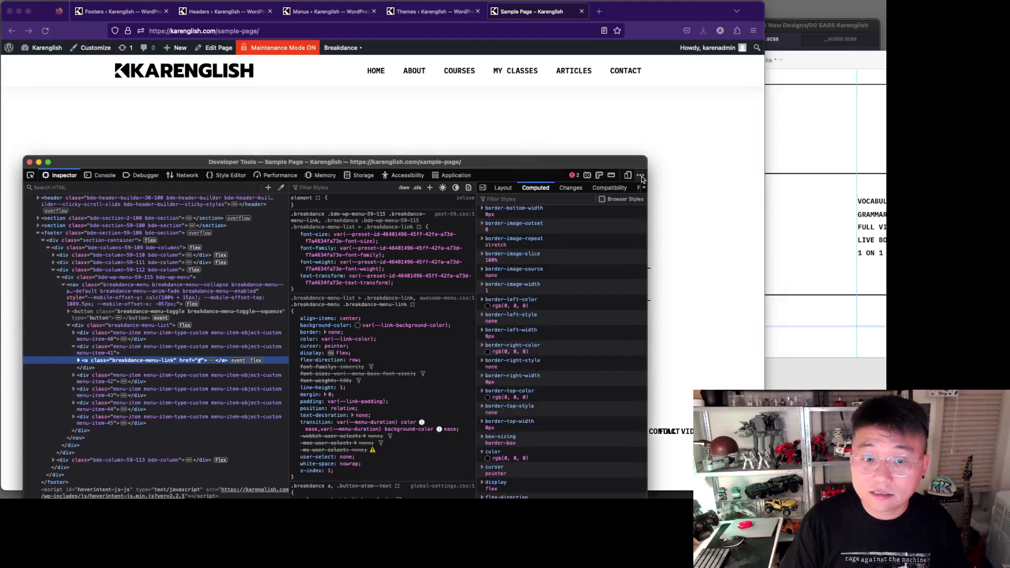
Step: Dock the sample page's developer tools to the bottom and widen the HTML and style rule panes
{"action": "left_click", "coordinate": [640, 175]}
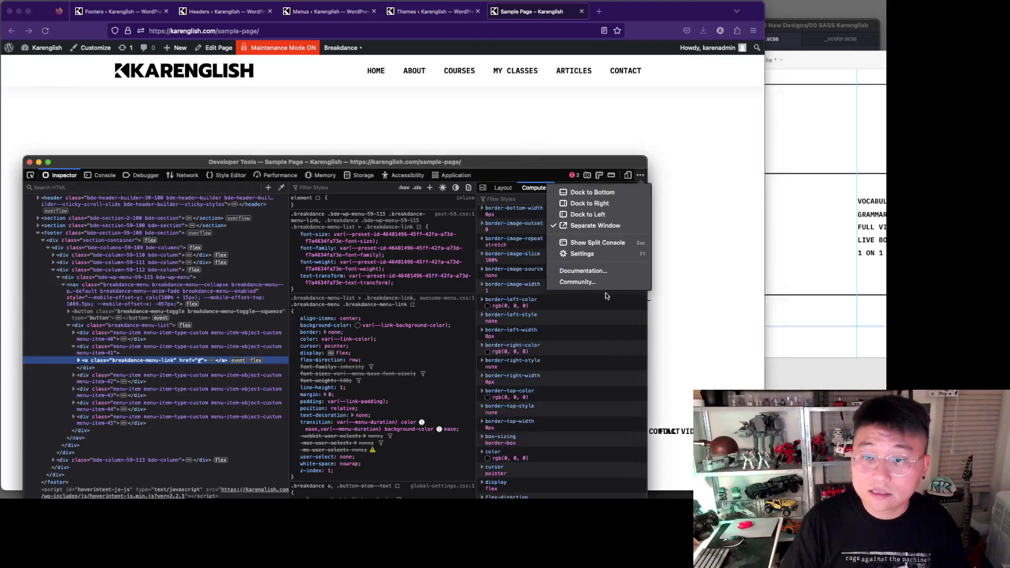
{"action": "left_click", "coordinate": [590, 192]}
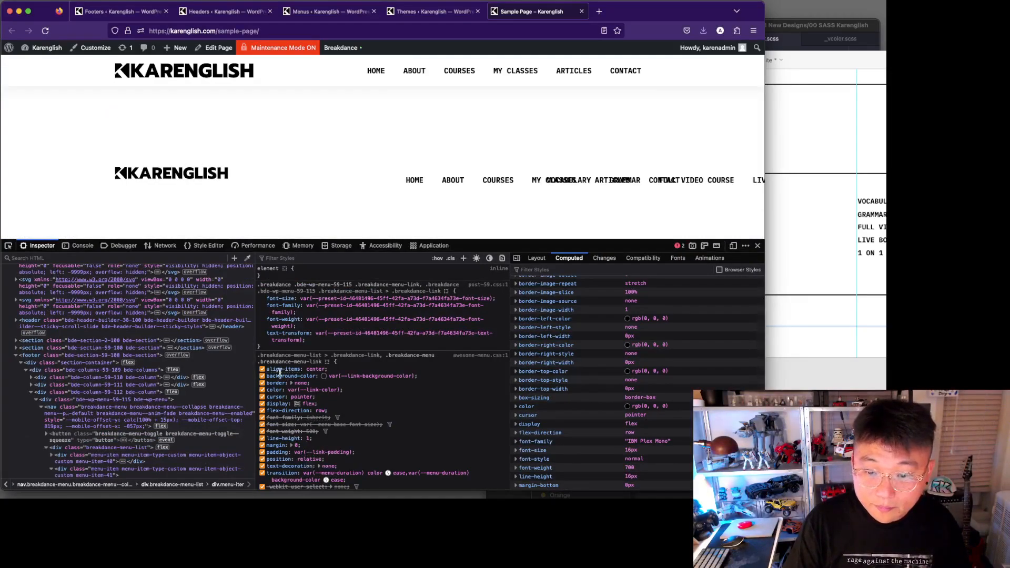
{"action": "left_click", "coordinate": [254, 323]}
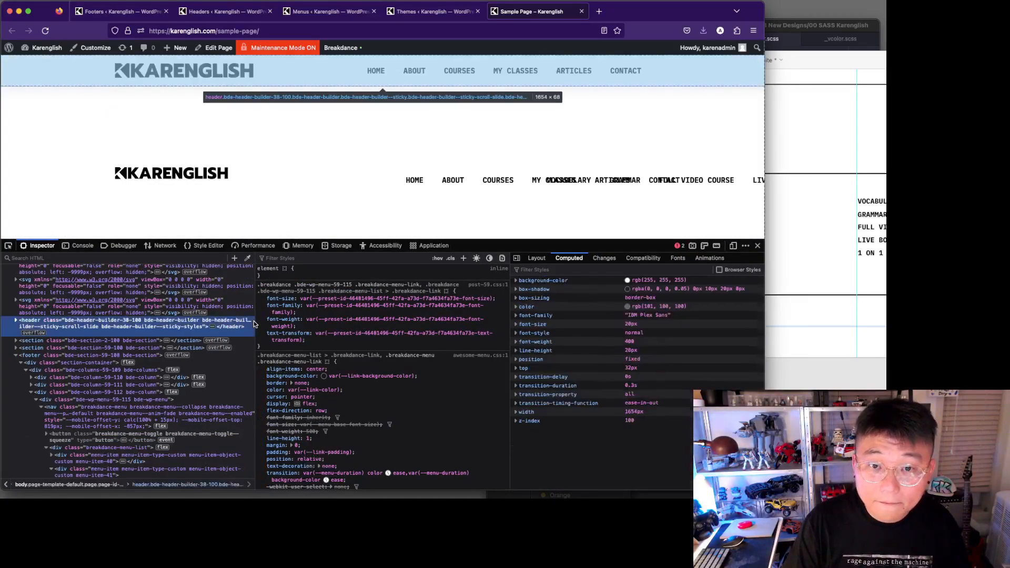
{"action": "left_click_drag", "start_coordinate": [256, 323], "coordinate": [347, 326]}
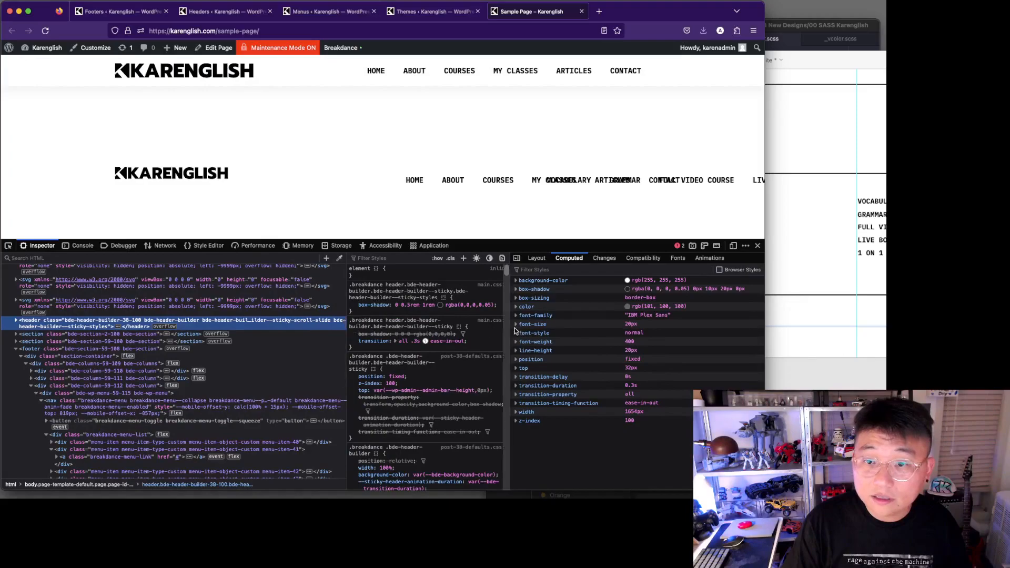
{"action": "scroll", "coordinate": [509, 327], "scroll_direction": "down", "scroll_amount": 5}
{"action": "left_click_drag", "start_coordinate": [509, 327], "coordinate": [555, 326]}
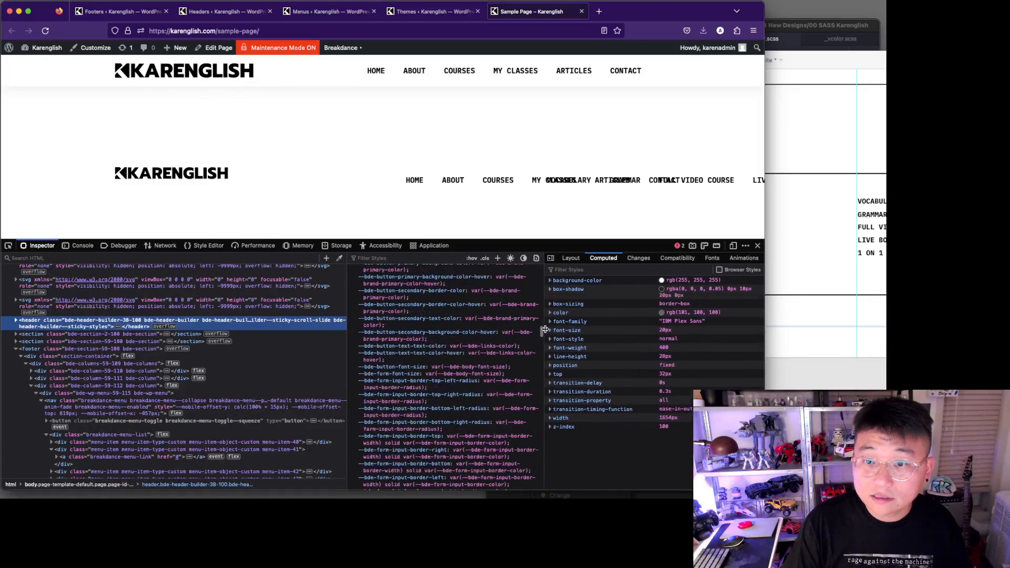
{"action": "scroll", "coordinate": [452, 363], "scroll_direction": "down", "scroll_amount": 5}
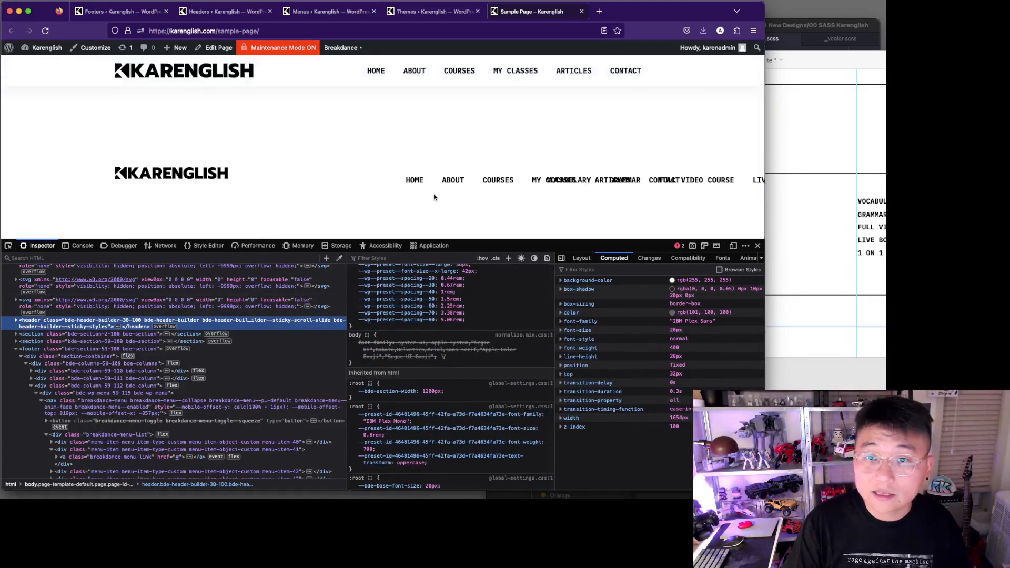
Step: Inspect the footer menu's Home link, select its parent breakdance-menu-list div, and review that div's style rules
{"action": "right_click", "coordinate": [412, 180]}
{"action": "left_click", "coordinate": [451, 312]}
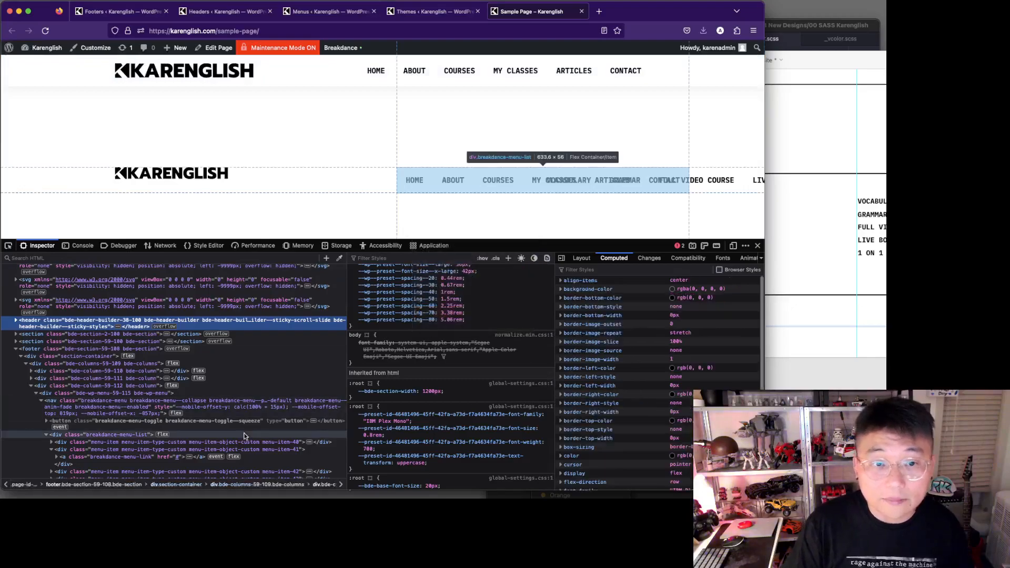
{"action": "scroll", "coordinate": [215, 405], "scroll_direction": "down", "scroll_amount": 5}
{"action": "left_click", "coordinate": [100, 282]}
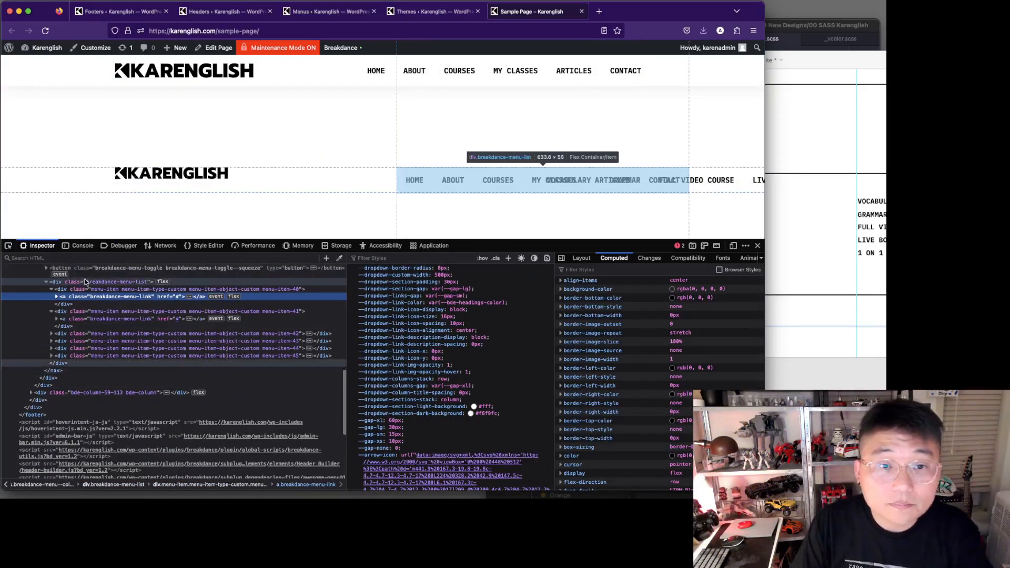
{"action": "scroll", "coordinate": [131, 284], "scroll_direction": "up", "scroll_amount": 3}
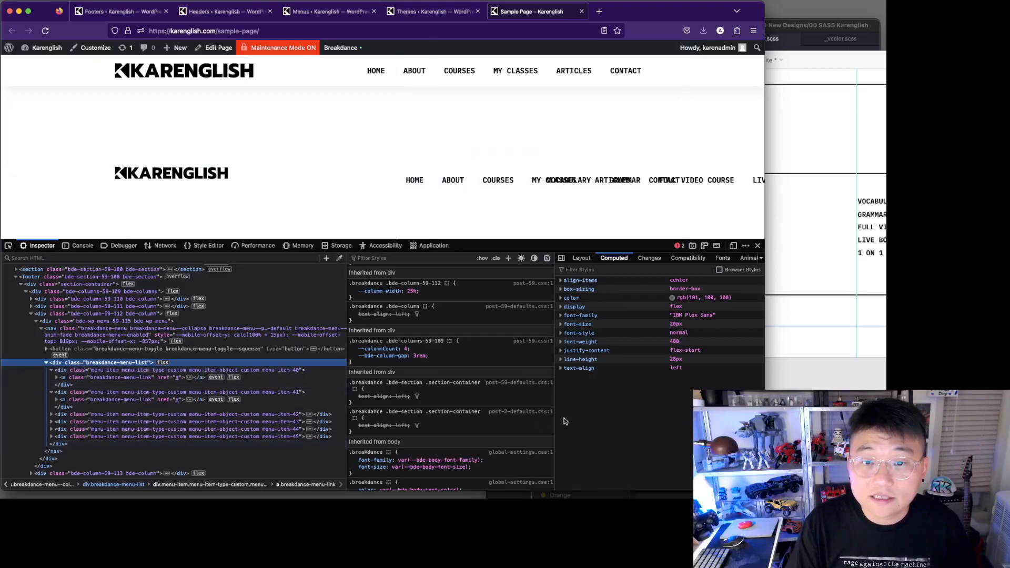
{"action": "scroll", "coordinate": [496, 420], "scroll_direction": "down", "scroll_amount": 5}
{"action": "scroll", "coordinate": [495, 419], "scroll_direction": "down", "scroll_amount": 6}
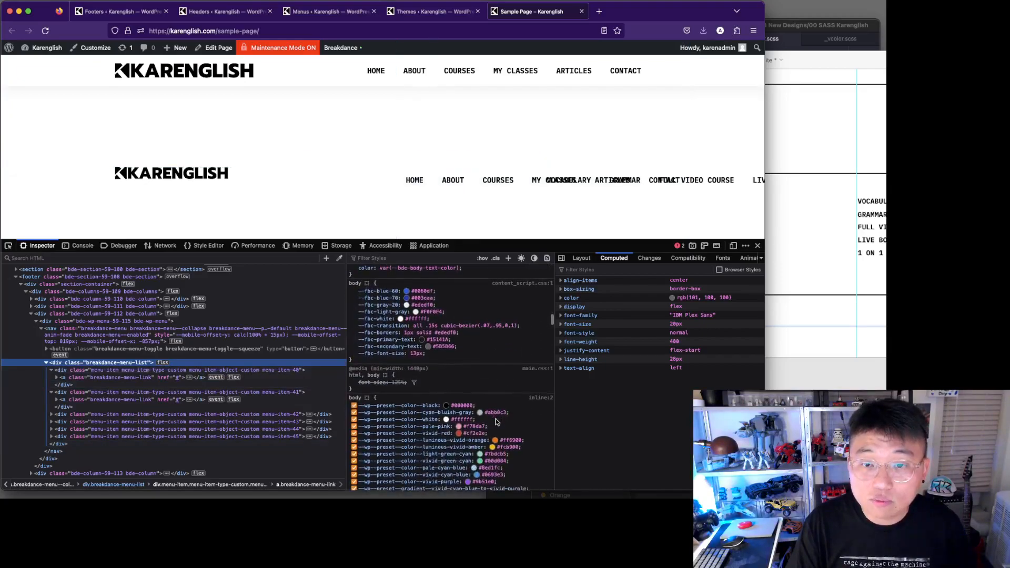
{"action": "scroll", "coordinate": [495, 424], "scroll_direction": "up", "scroll_amount": 10}
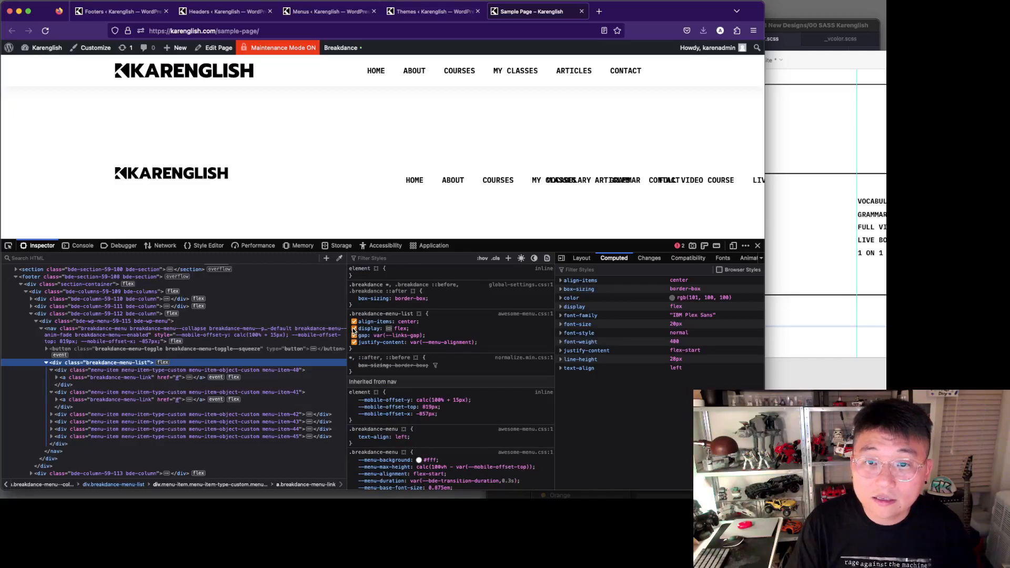
Step: Add an inline display: block rule to the first footer menu's list and check how its links stack on the page
{"action": "left_click", "coordinate": [373, 274]}
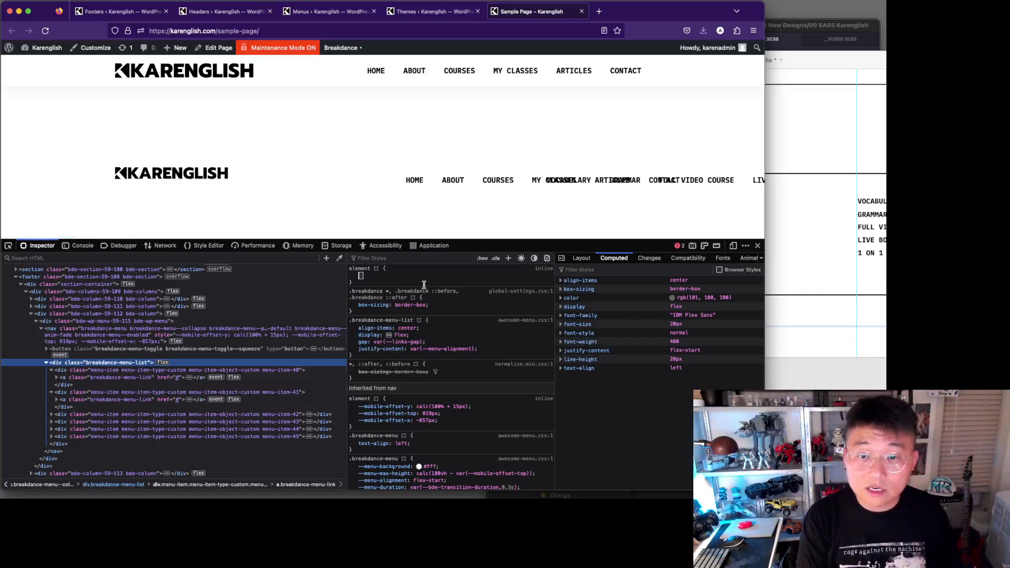
{"action": "type", "text": "display:block"}
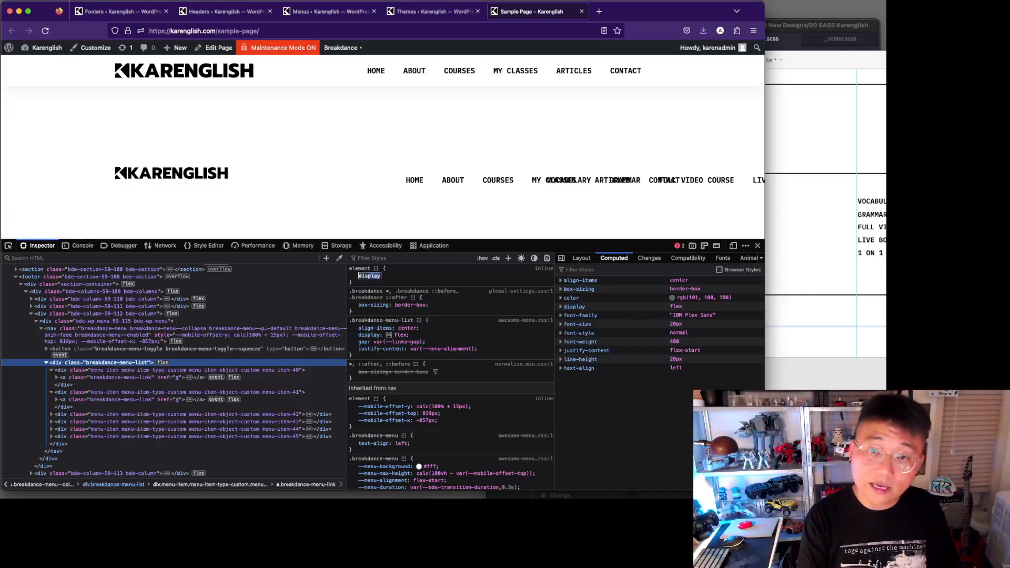
{"action": "key", "text": "Return"}
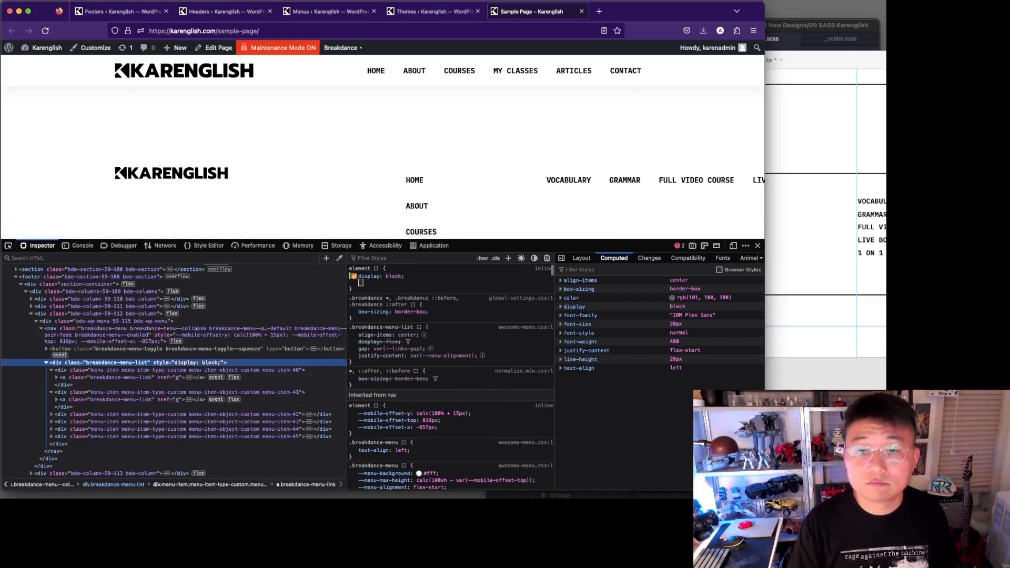
{"action": "scroll", "coordinate": [451, 178], "scroll_direction": "down", "scroll_amount": 5}
{"action": "scroll", "coordinate": [523, 195], "scroll_direction": "up", "scroll_amount": 7}
{"action": "scroll", "coordinate": [524, 195], "scroll_direction": "down", "scroll_amount": 5}
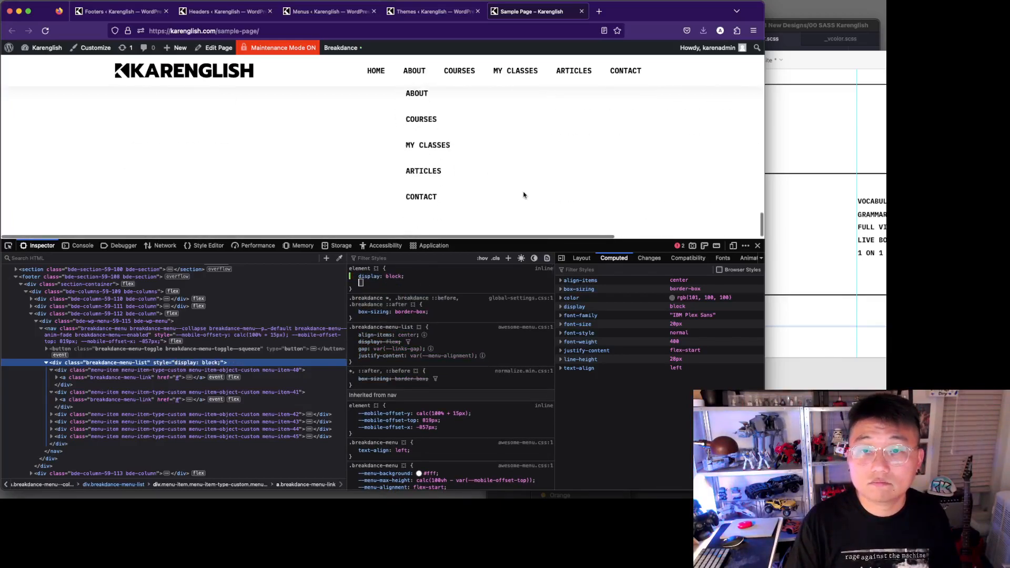
{"action": "scroll", "coordinate": [523, 196], "scroll_direction": "up", "scroll_amount": 1}
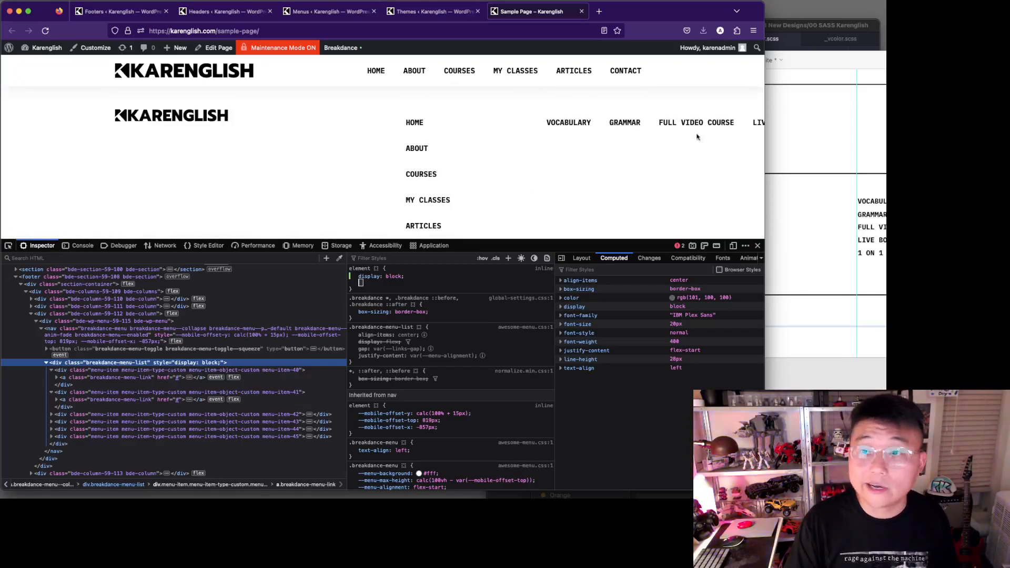
Step: Switch to the code editor and open the empty _footer.scss file from 04structure/sfolder for editing
{"action": "left_click", "coordinate": [814, 32]}
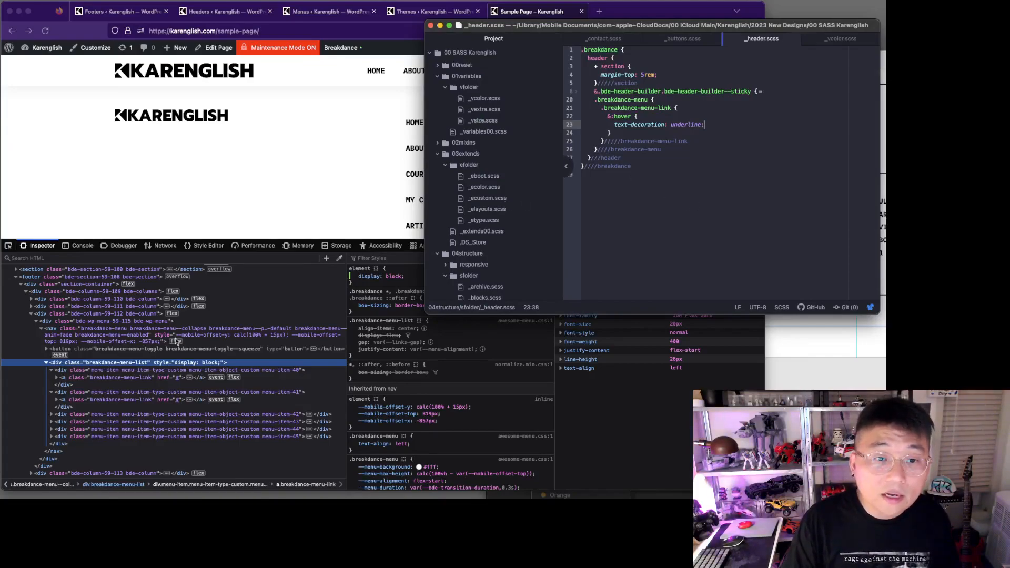
{"action": "scroll", "coordinate": [499, 181], "scroll_direction": "down", "scroll_amount": 5}
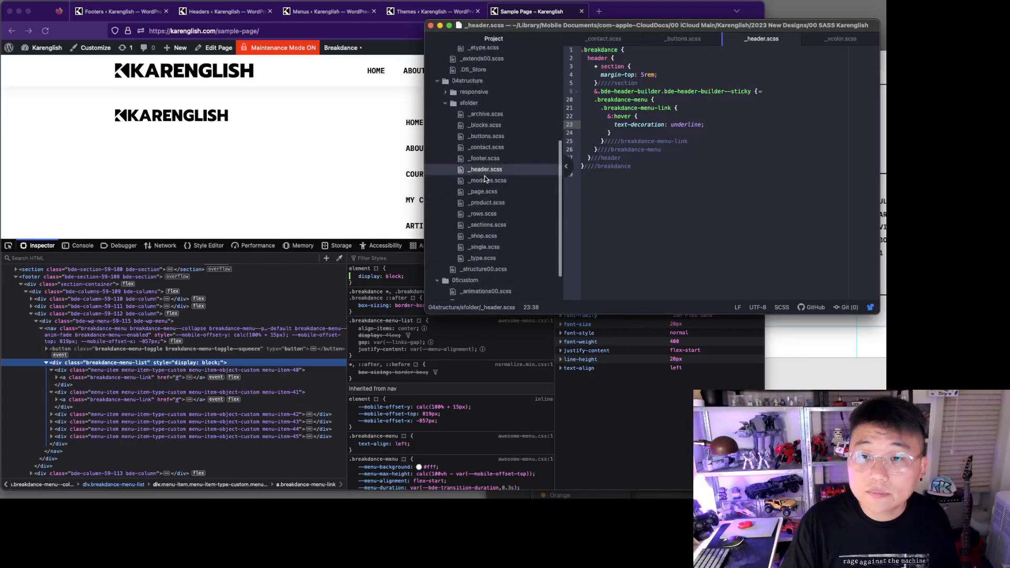
{"action": "left_click", "coordinate": [499, 159]}
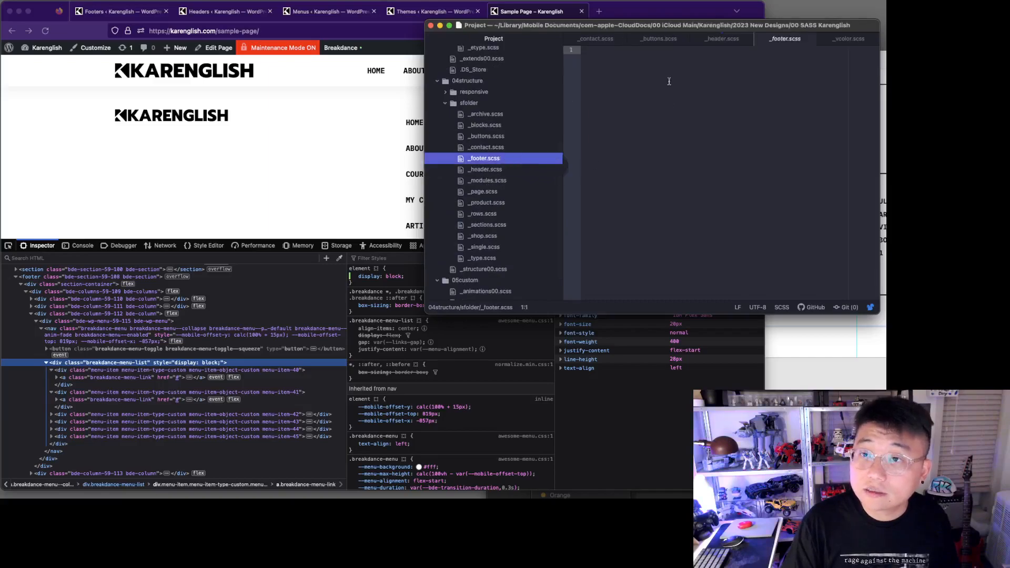
{"action": "left_click", "coordinate": [727, 94]}
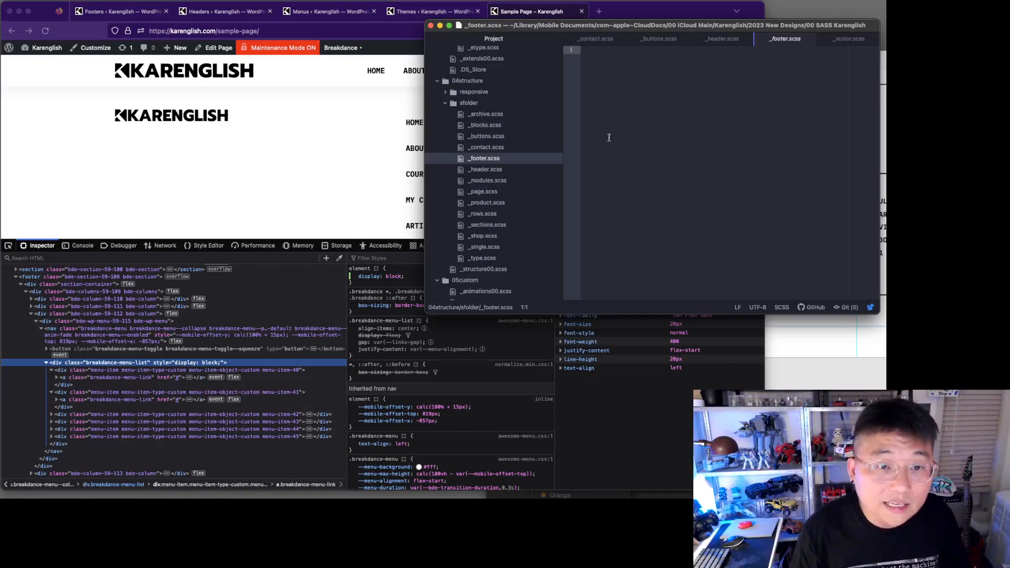
Step: Inspect the subscribe section and footer elements in the sample page's HTML, and return to _footer.scss
{"action": "left_click", "coordinate": [109, 284]}
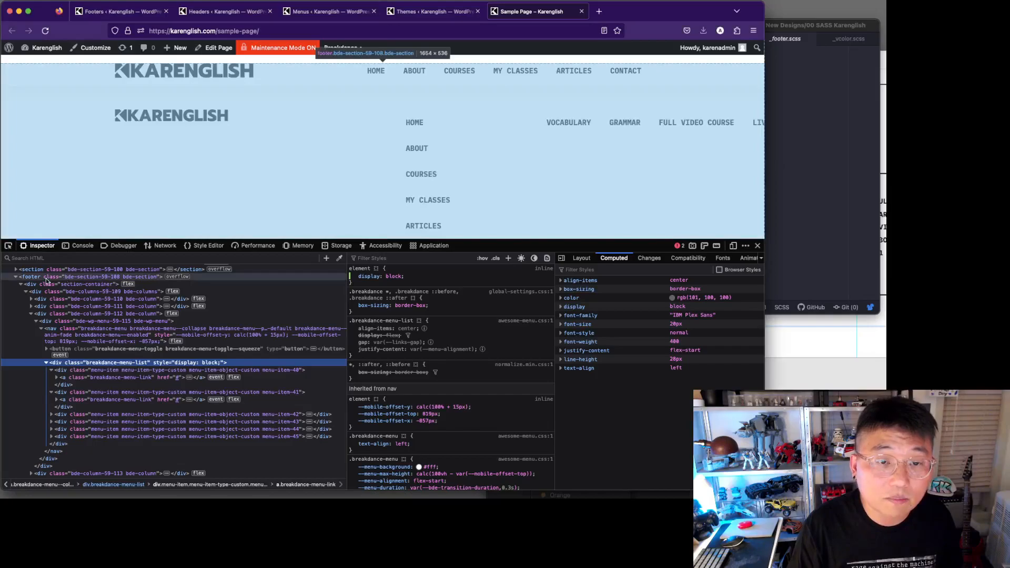
{"action": "left_click", "coordinate": [77, 269]}
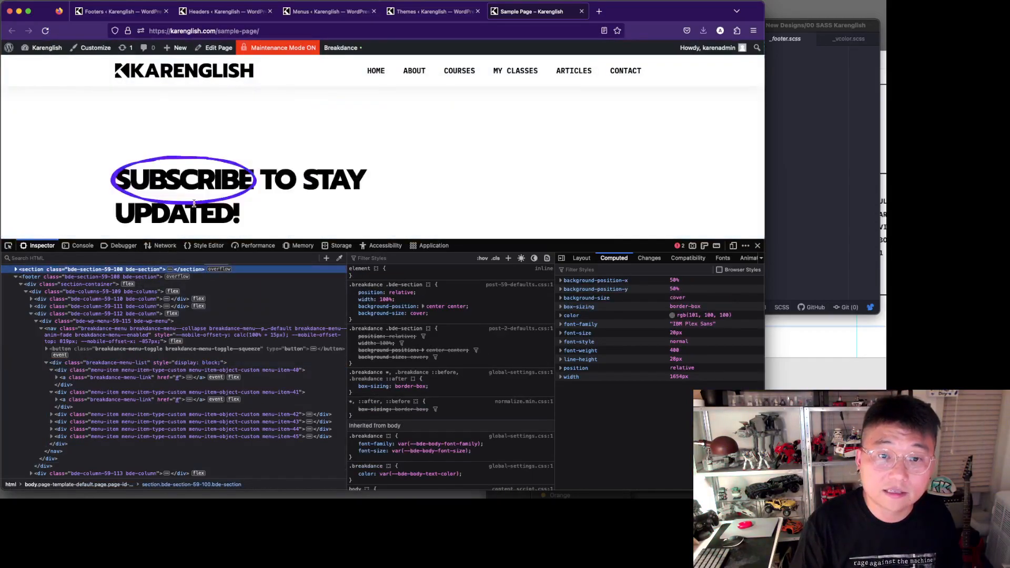
{"action": "left_click", "coordinate": [87, 276]}
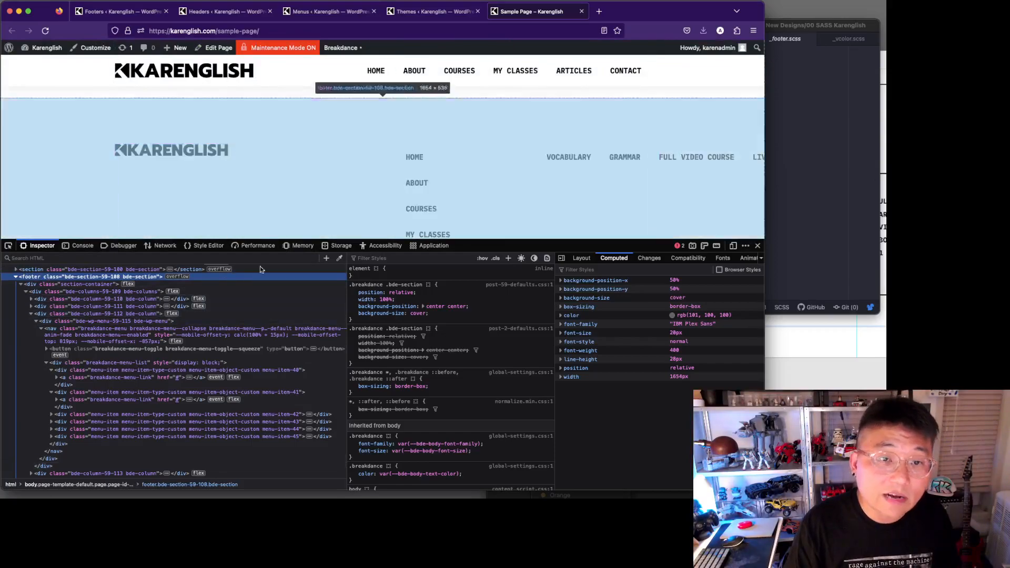
{"action": "left_click", "coordinate": [835, 255]}
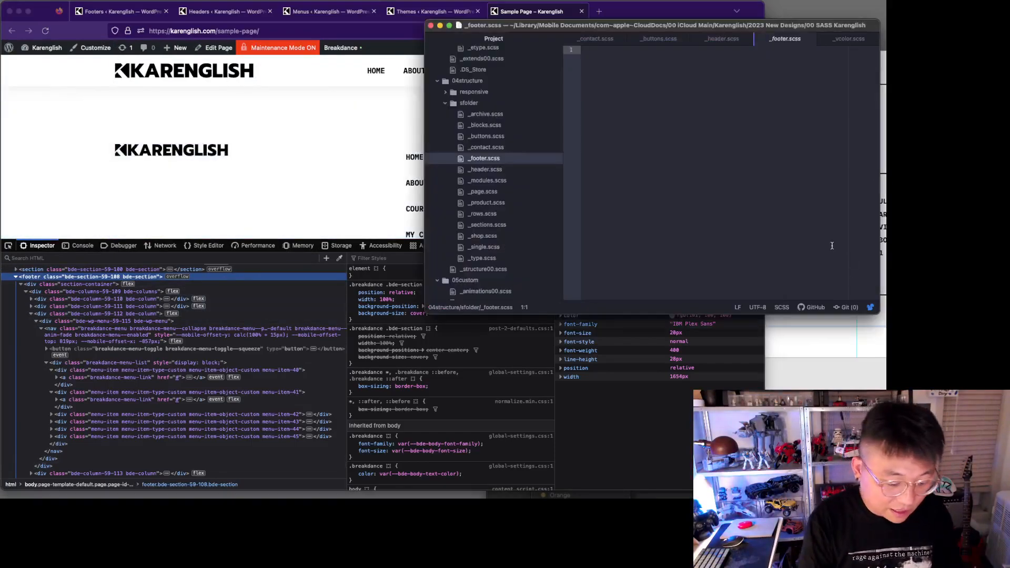
Step: Write a .breakdance block containing a nested footer block in _footer.scss, and label the inner closing brace with the comment ////footer
{"action": "type", "text": ".breakdanc"}
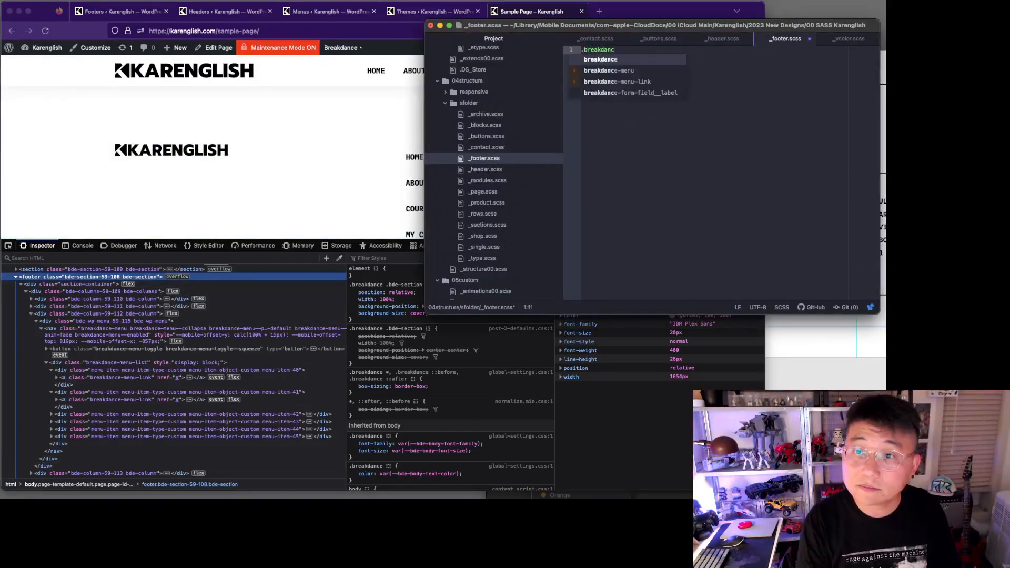
{"action": "type", "text": "e {"}
{"action": "key", "text": "Return"}
{"action": "type", "text": "footer {"}
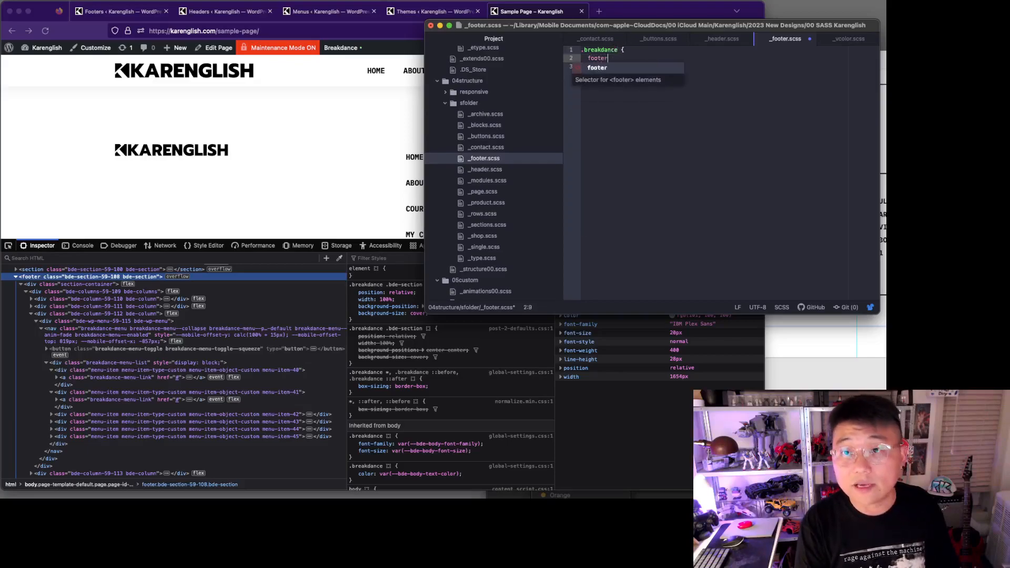
{"action": "key", "text": "Return"}
{"action": "key", "text": "Down"}
{"action": "type", "text": "////foo"}
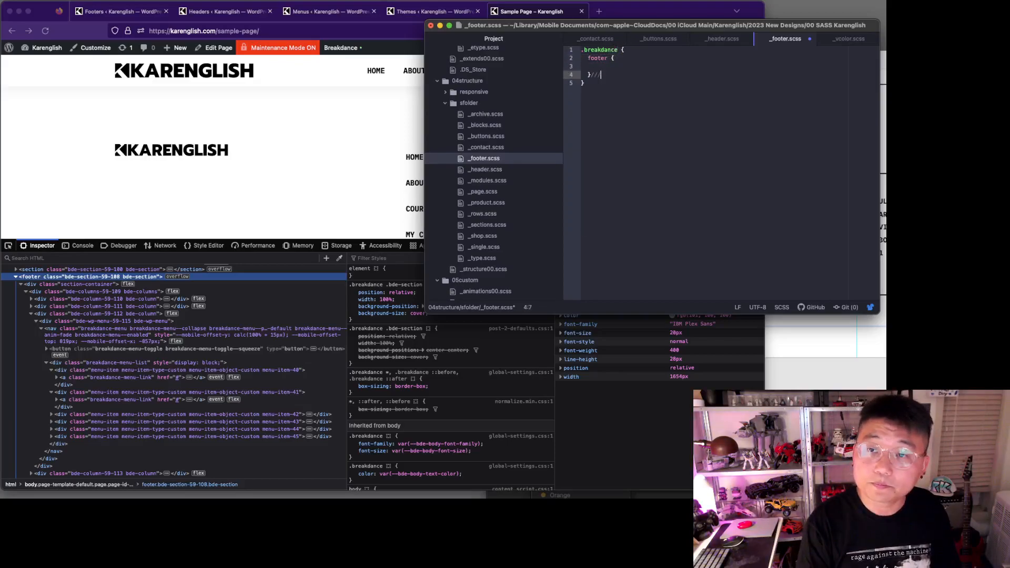
{"action": "type", "text": "ter"}
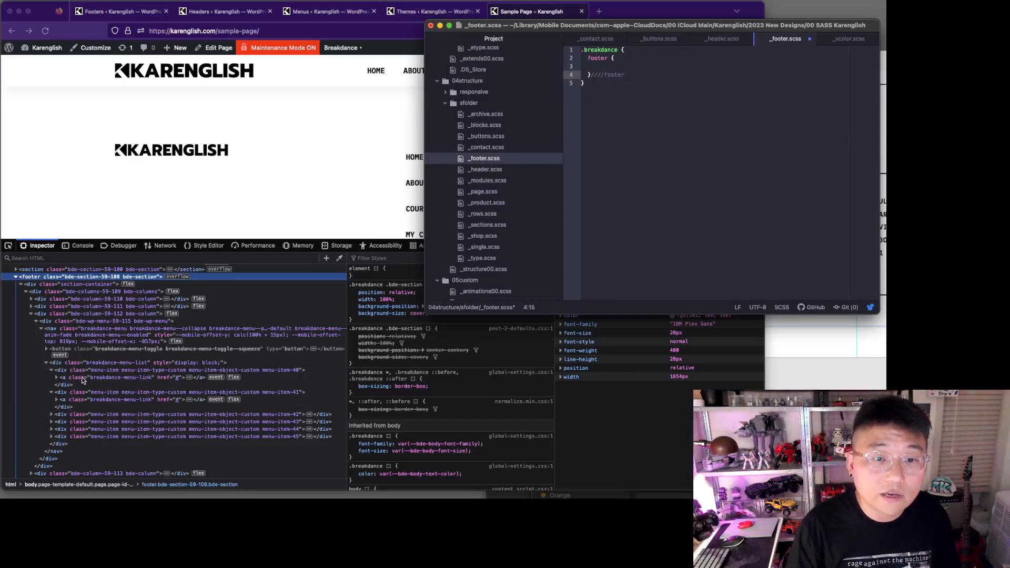
Step: Check the menu list's class in the inspector, nest a .breakdance-menu-list rule with display: block inside footer, and save _footer.scss
{"action": "left_click", "coordinate": [131, 364]}
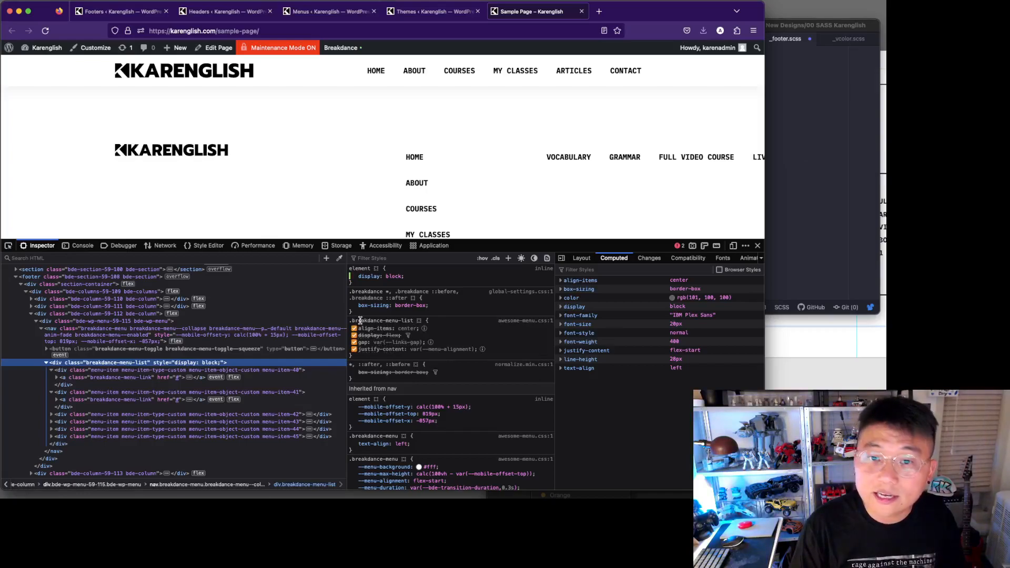
{"action": "left_click", "coordinate": [796, 178]}
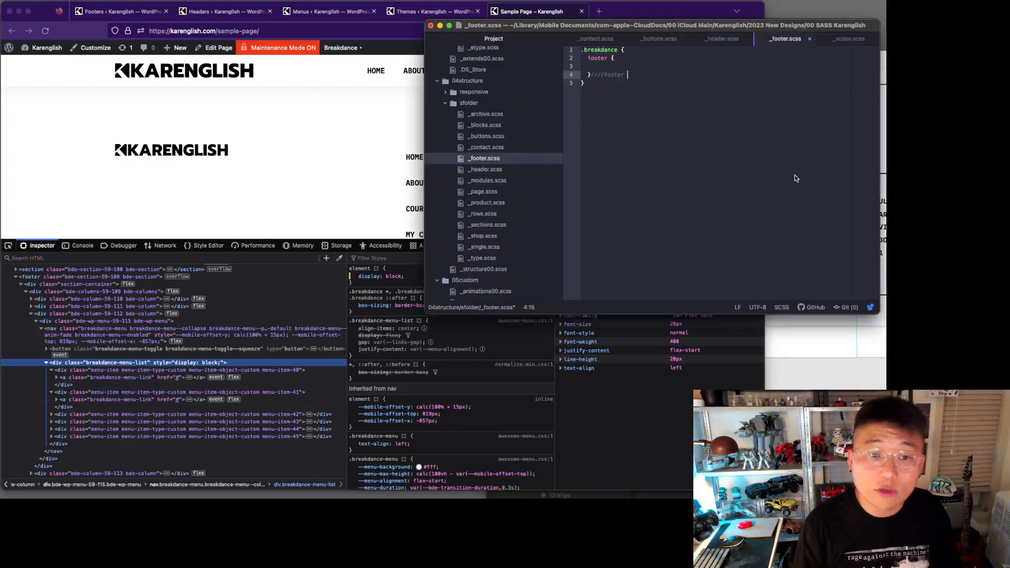
{"action": "key", "text": "Up"}
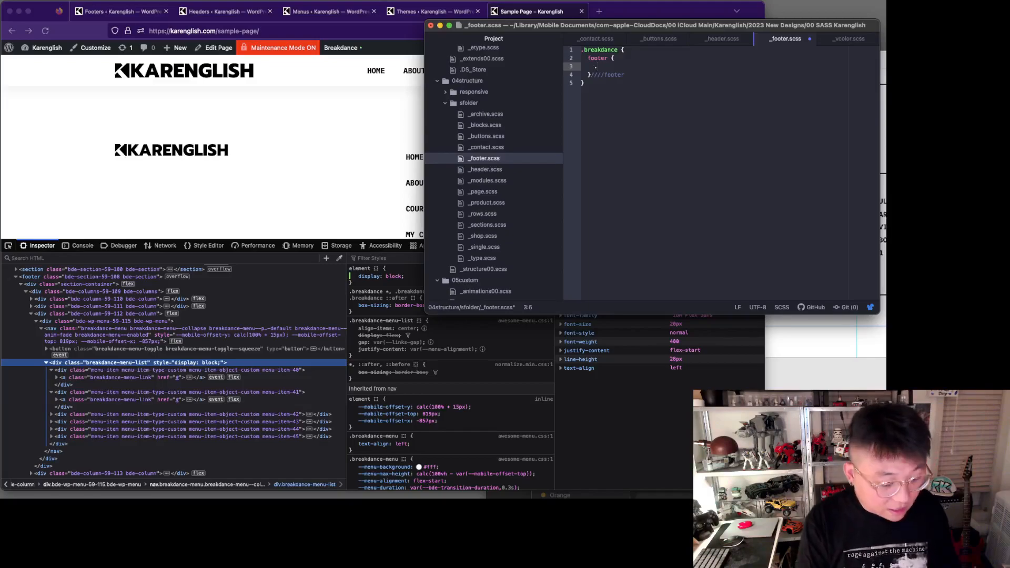
{"action": "type", "text": ".brea"}
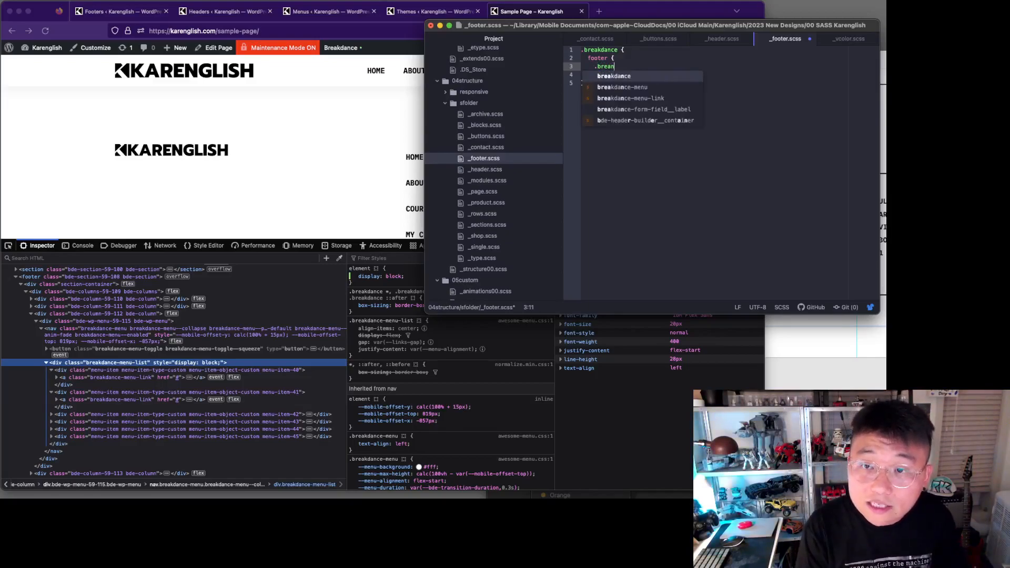
{"action": "type", "text": "k"}
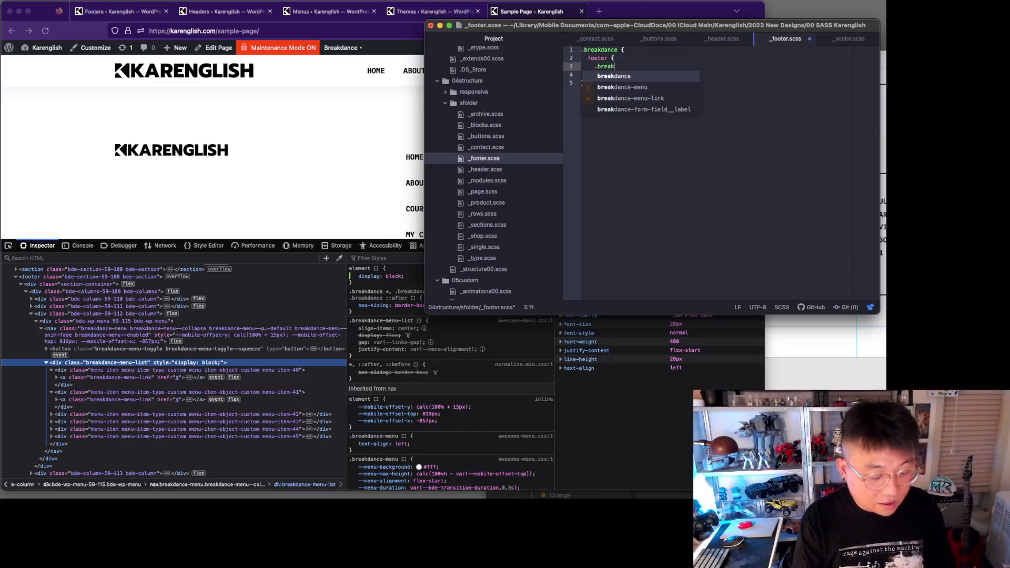
{"action": "type", "text": "dance-menu-l"}
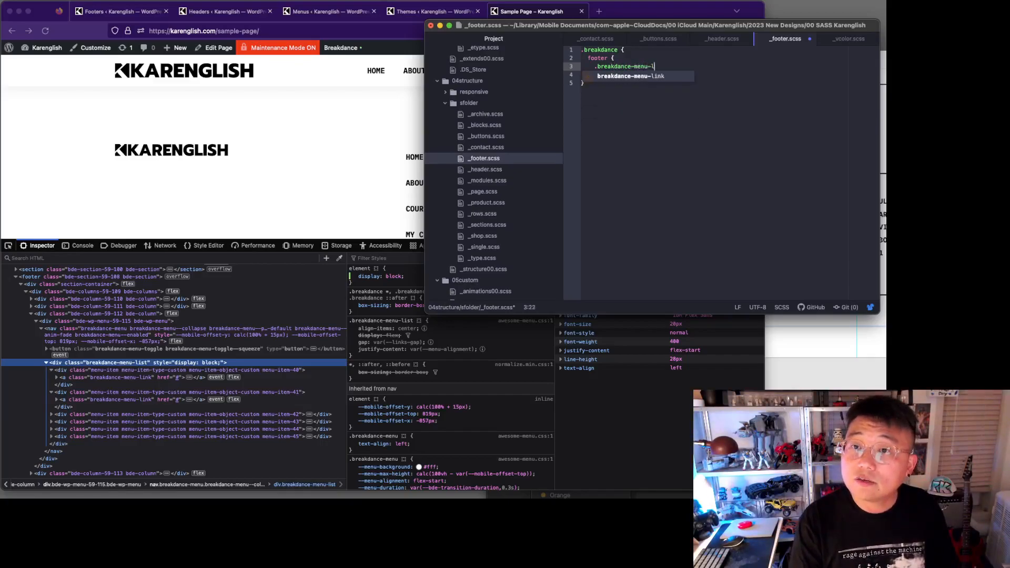
{"action": "type", "text": "ist {"}
{"action": "key", "text": "Return"}
{"action": "type", "text": "disp"}
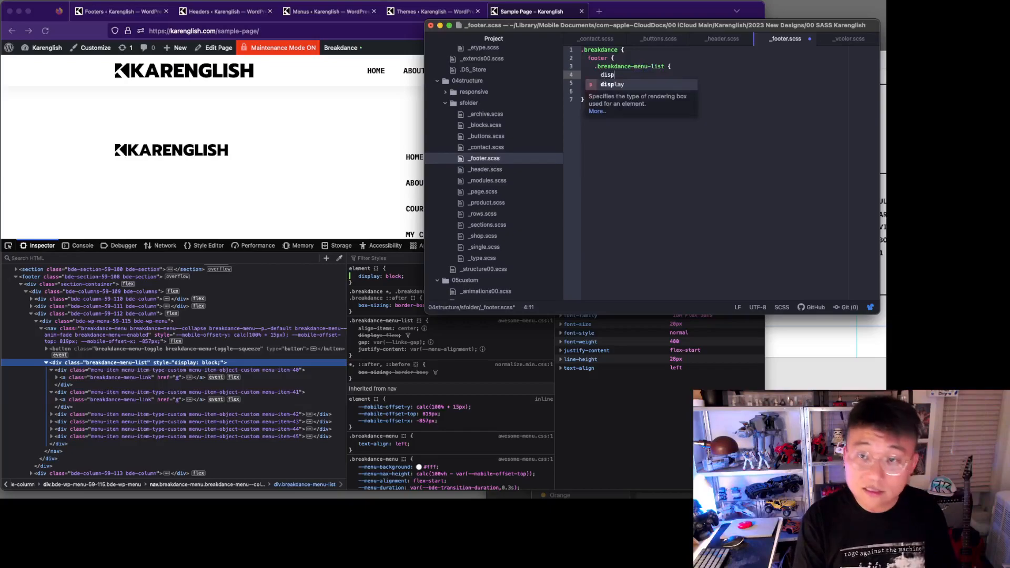
{"action": "type", "text": "lay: block;"}
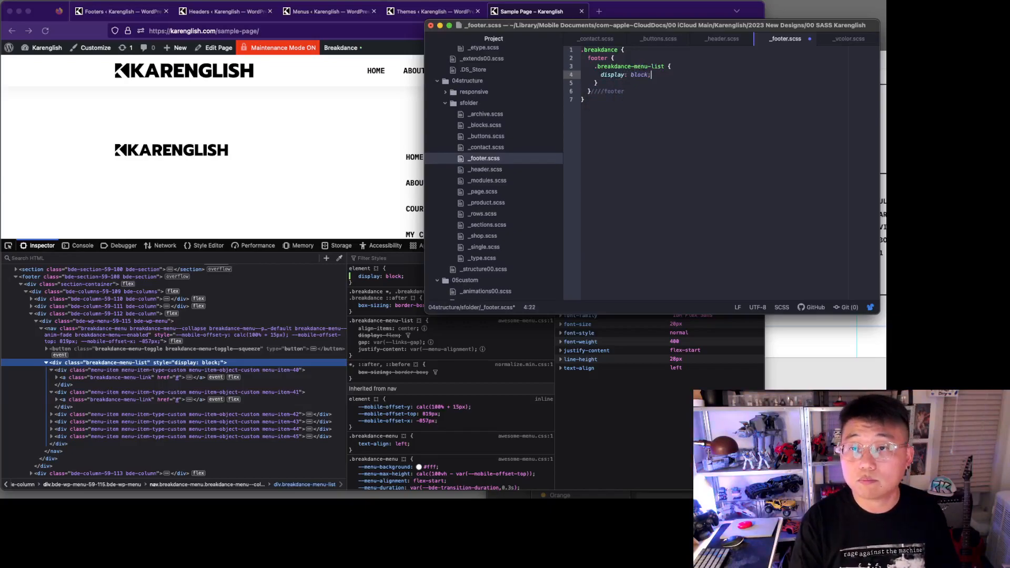
{"action": "key", "text": "super+s"}
Step: Move the sample page's developer tools into a separate window, place it out of the way, and reload the page
{"action": "left_click", "coordinate": [406, 173]}
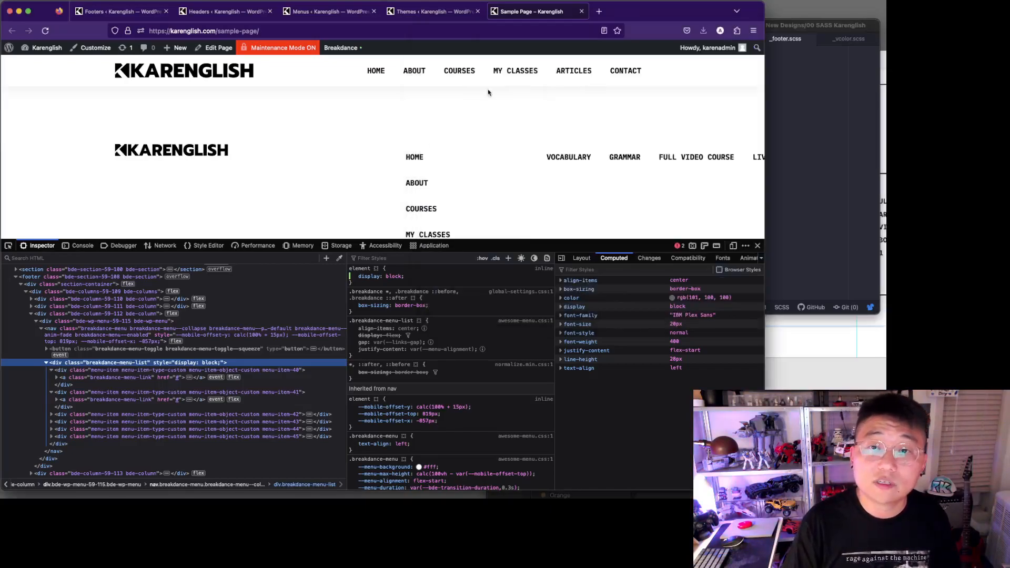
{"action": "left_click", "coordinate": [747, 248]}
{"action": "left_click", "coordinate": [640, 254]}
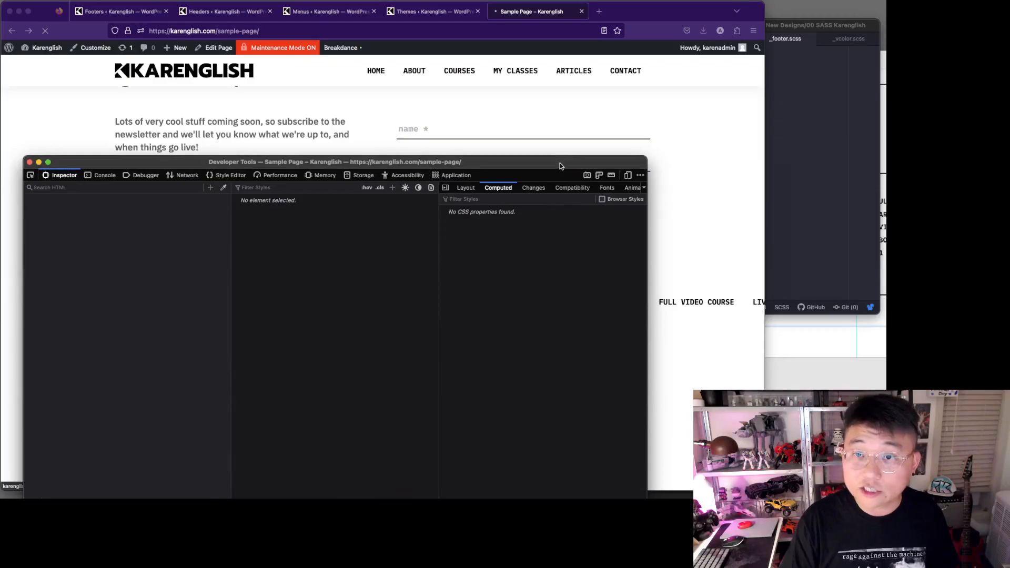
{"action": "left_click_drag", "start_coordinate": [562, 166], "coordinate": [1009, 327]}
{"action": "left_click", "coordinate": [679, 225]}
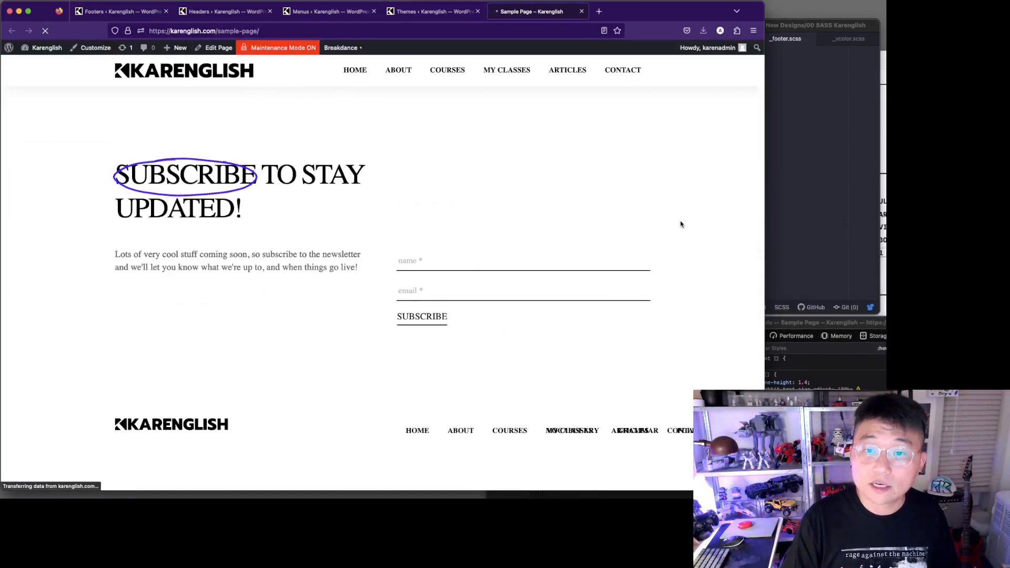
Step: Switch to Scout-App and start the 00 SASS Karenglish project so its stylesheets compile
{"action": "left_click", "coordinate": [826, 180]}
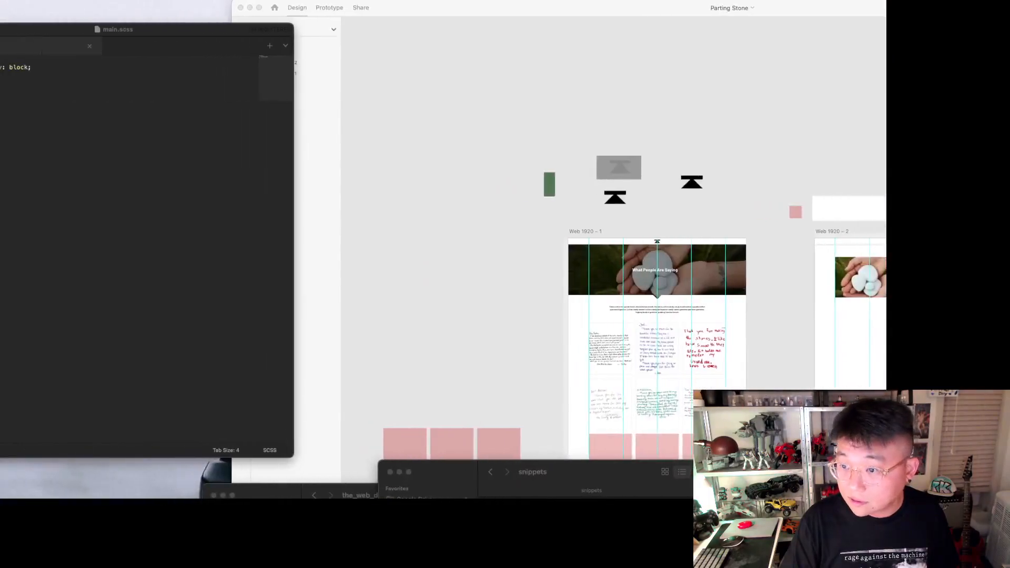
{"action": "left_click", "coordinate": [631, 497]}
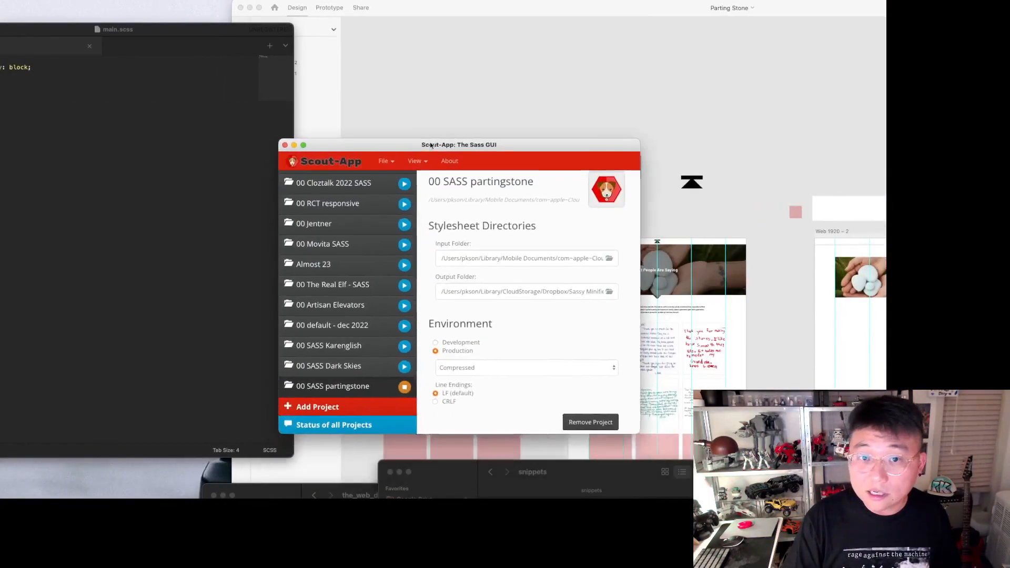
{"action": "left_click", "coordinate": [405, 322]}
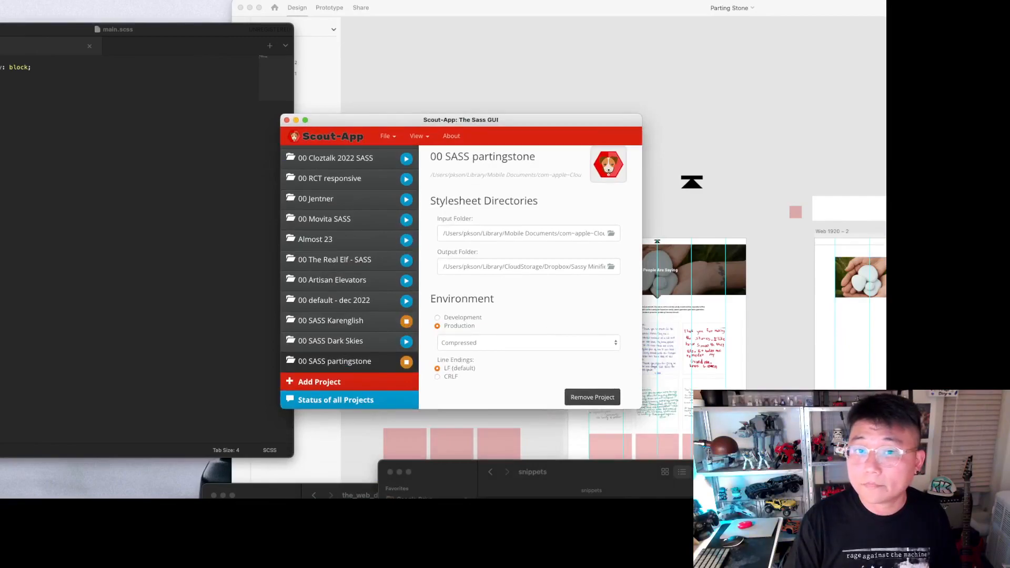
Step: Move the Scout-App window to the desktop holding the Karenglish browser and code editor, and hide it
{"action": "key", "text": "ctrl+Up"}
{"action": "key", "text": "ctrl+Up"}
{"action": "key", "text": "ctrl+Up"}
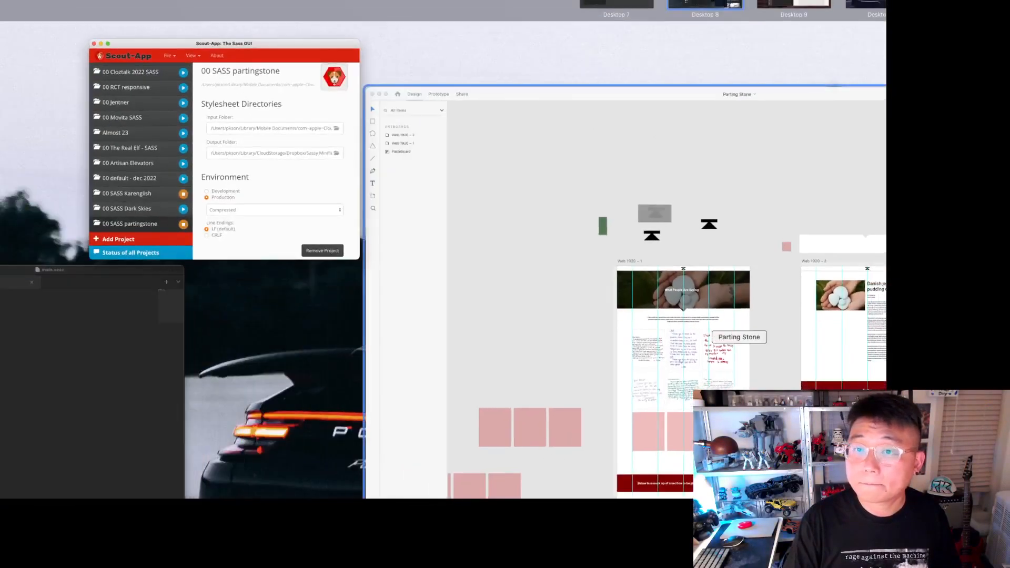
{"action": "left_click_drag", "start_coordinate": [242, 170], "coordinate": [873, 4]}
{"action": "left_click", "coordinate": [873, 4]}
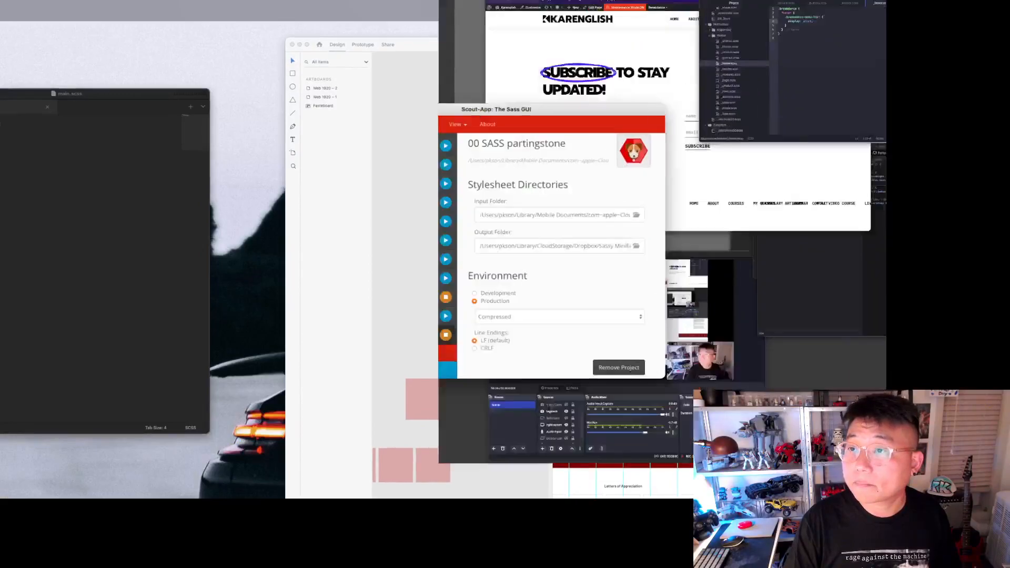
{"action": "key", "text": "super+h"}
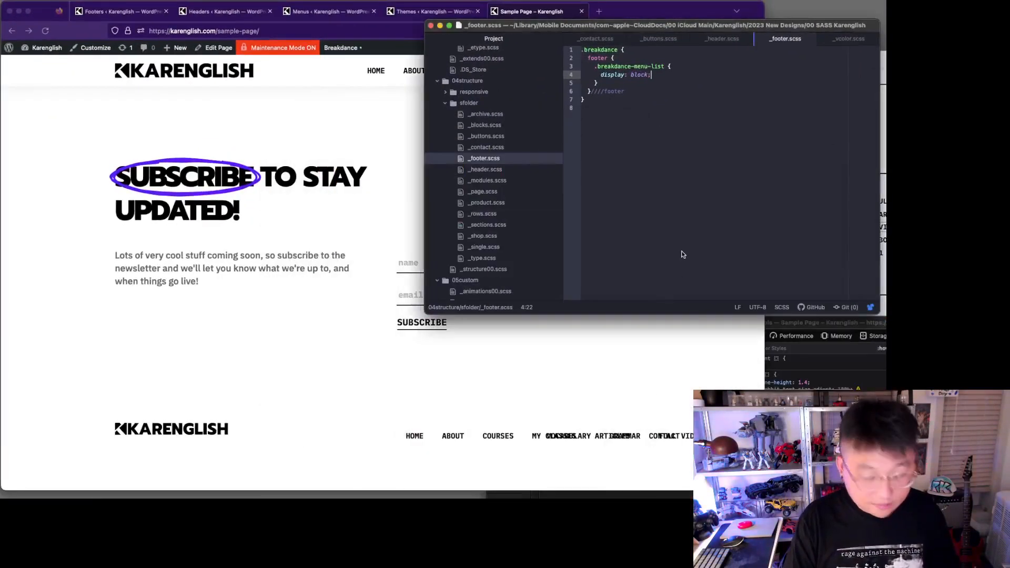
Step: Reload the sample page and check how the links in both footer menus are laid out
{"action": "key", "text": "super+r"}
{"action": "key", "text": "Escape"}
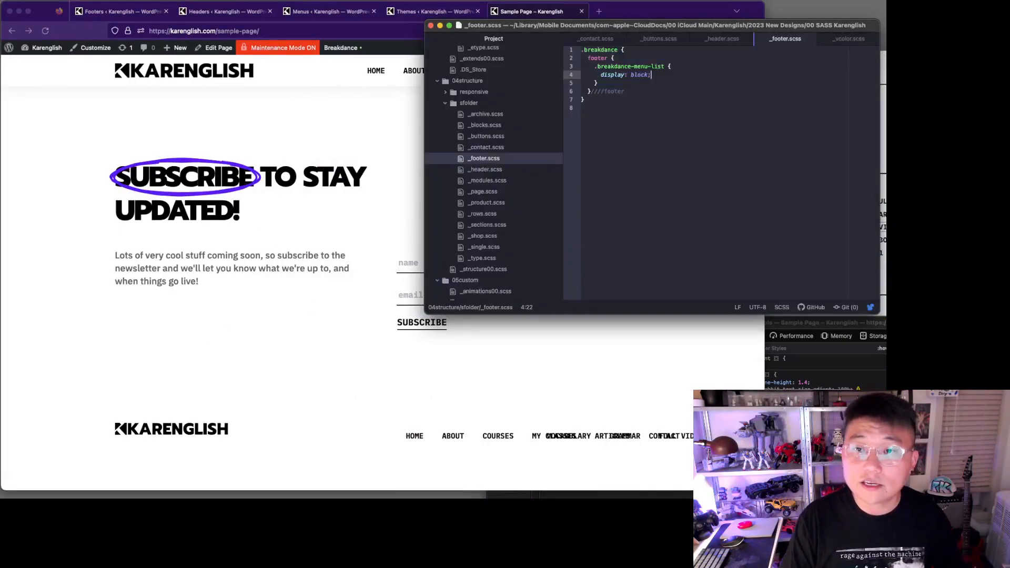
{"action": "left_click", "coordinate": [255, 384]}
{"action": "key", "text": "super+r"}
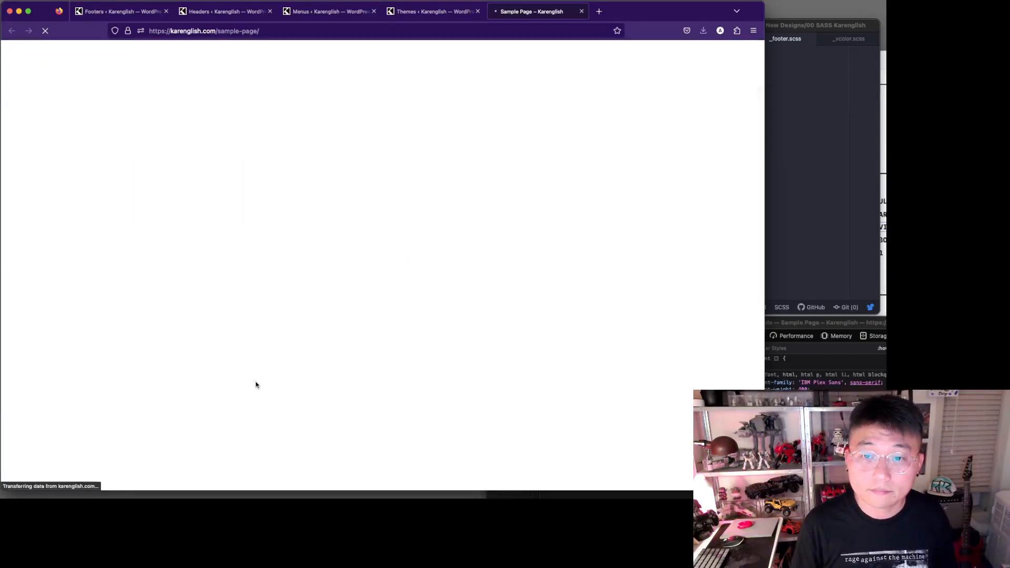
{"action": "scroll", "coordinate": [255, 384], "scroll_direction": "down", "scroll_amount": 3}
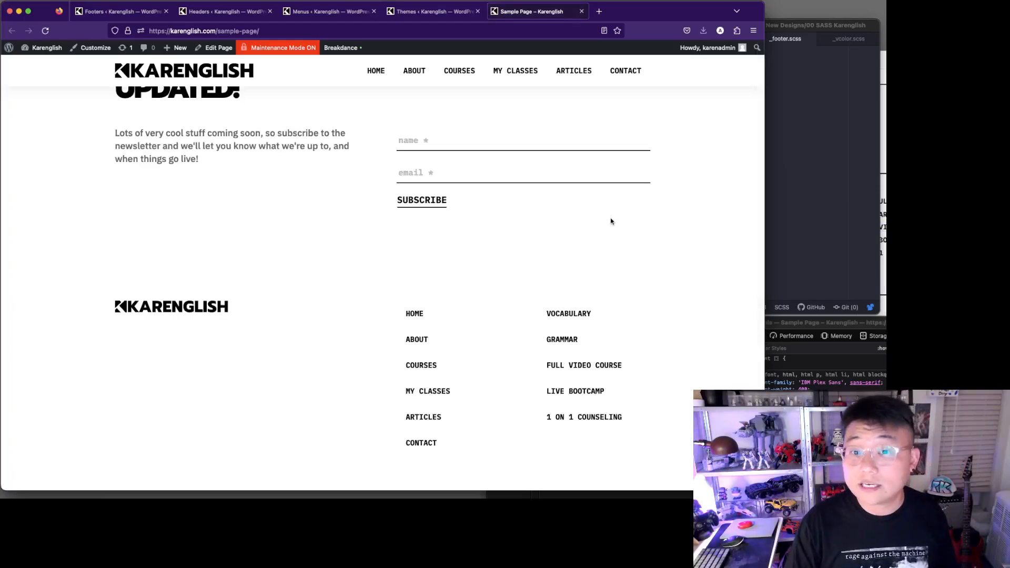
Step: Open the Global Footer template in the Breakdance builder and review the mockup's footer area in the design file
{"action": "left_click", "coordinate": [110, 11]}
{"action": "left_click", "coordinate": [114, 254]}
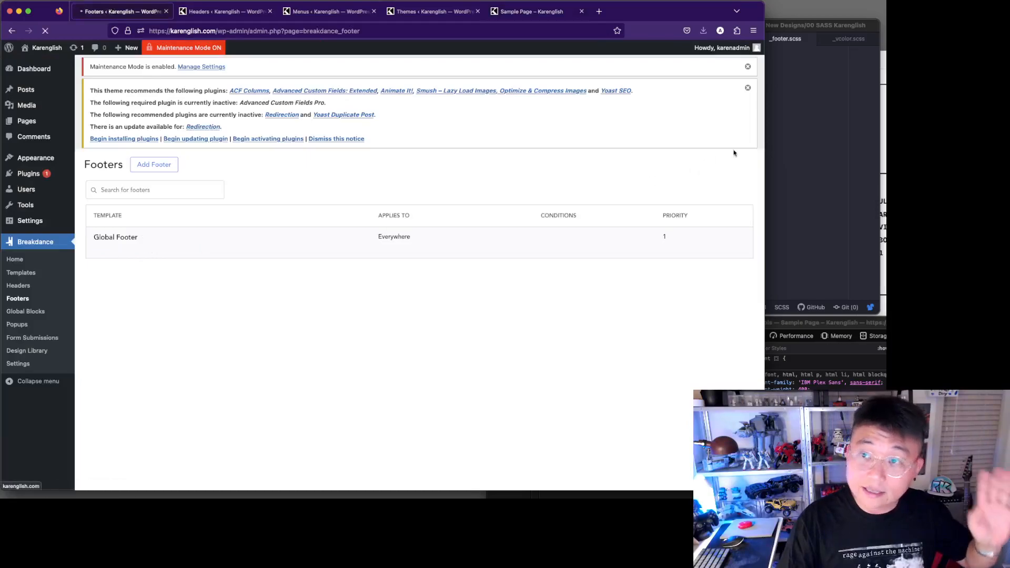
{"action": "key", "text": "super+Tab"}
{"action": "scroll", "coordinate": [613, 263], "scroll_direction": "down", "scroll_amount": 3}
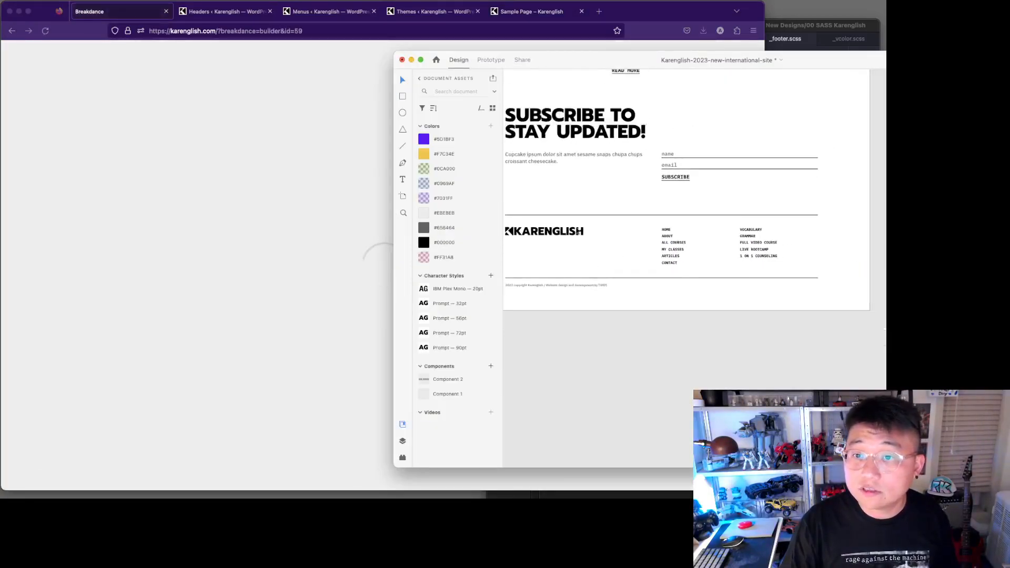
{"action": "scroll", "coordinate": [587, 300], "scroll_direction": "up", "scroll_amount": 2}
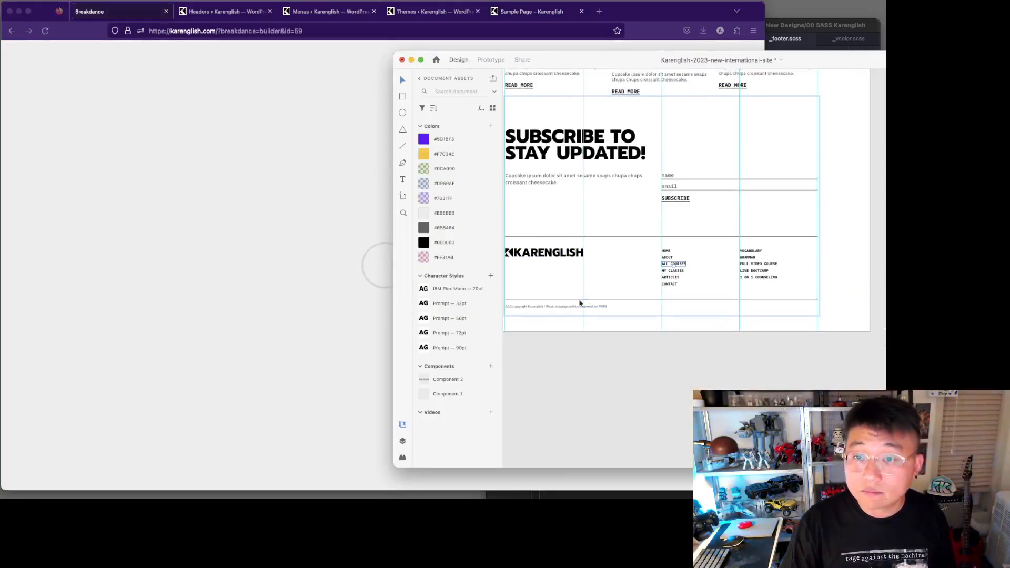
Step: Compare the mockup's subscribe and copyright areas in the design file with the footer sections in the builder
{"action": "scroll", "coordinate": [542, 307], "scroll_direction": "up", "scroll_amount": 5}
{"action": "scroll", "coordinate": [555, 312], "scroll_direction": "left", "scroll_amount": 5}
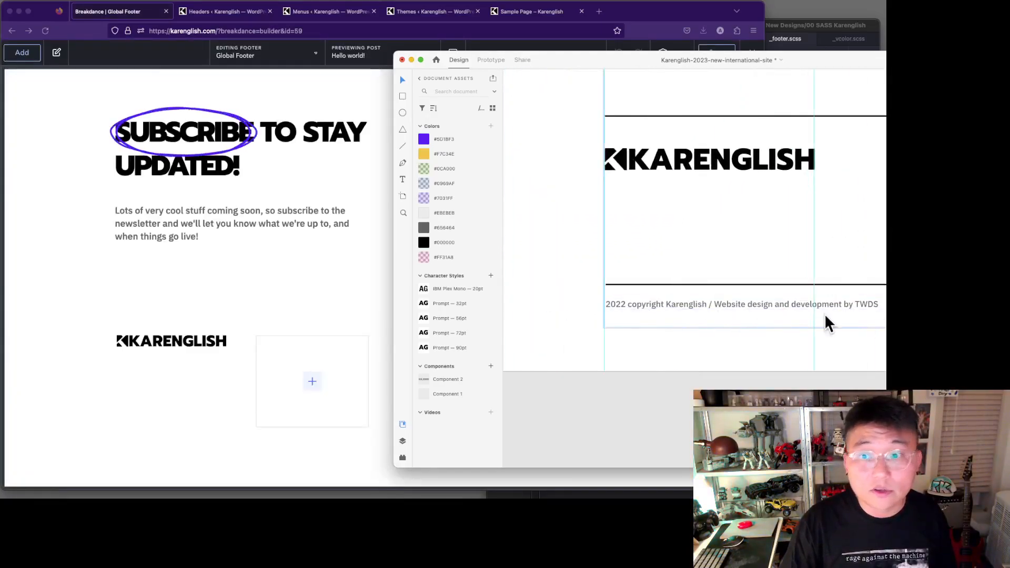
{"action": "left_click", "coordinate": [282, 293]}
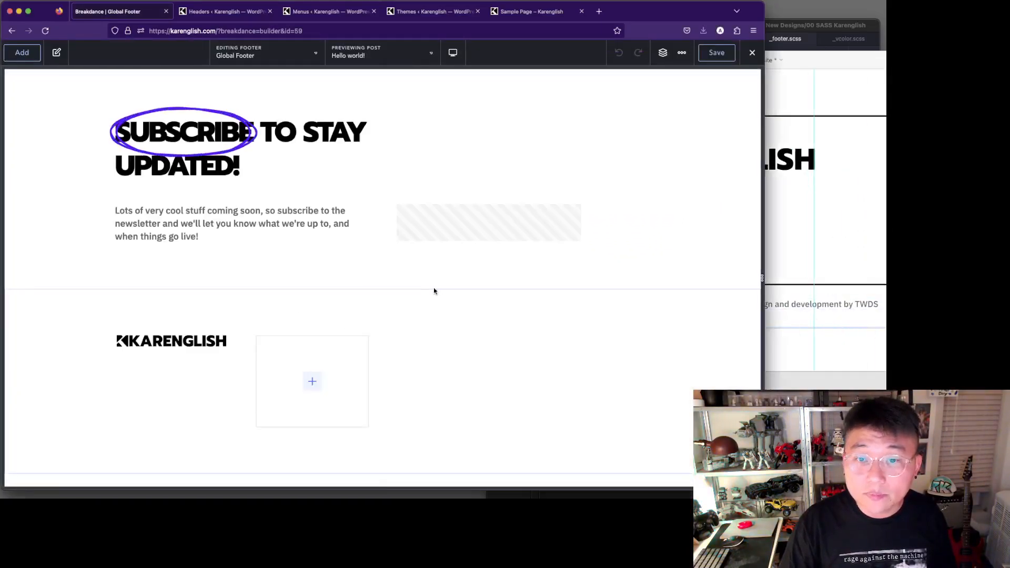
{"action": "left_click", "coordinate": [820, 236]}
{"action": "scroll", "coordinate": [836, 236], "scroll_direction": "up", "scroll_amount": 5}
{"action": "scroll", "coordinate": [836, 239], "scroll_direction": "down", "scroll_amount": 3}
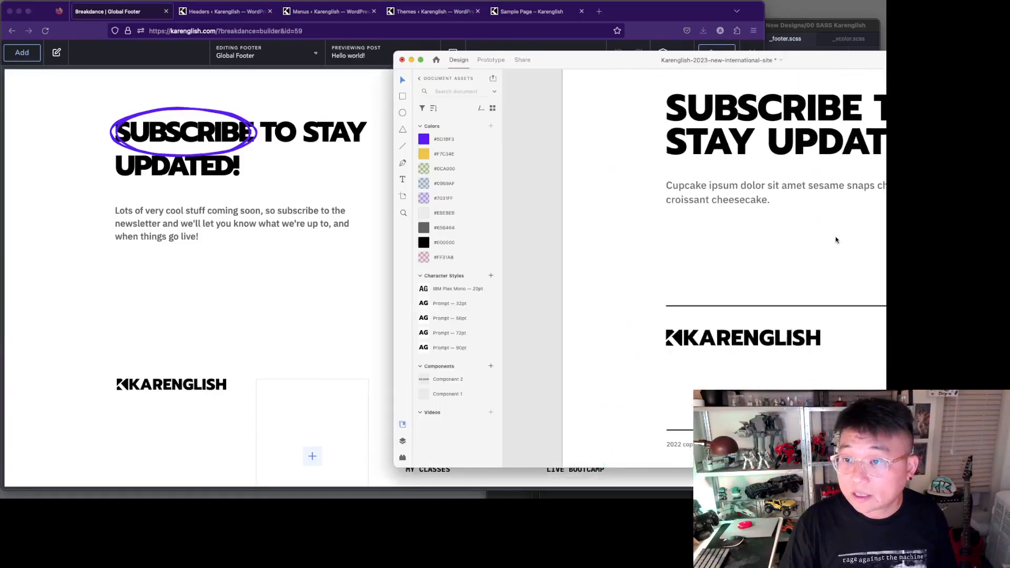
{"action": "scroll", "coordinate": [837, 238], "scroll_direction": "right", "scroll_amount": 5}
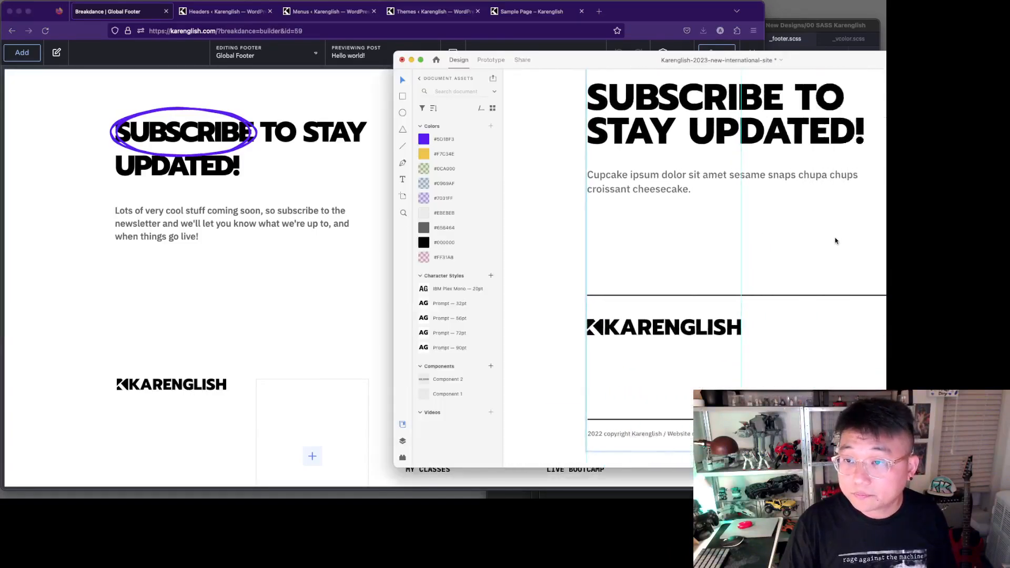
Step: Show the Component 1 spacer squares across the mockup and go to the spacing around the subscribe and footer areas
{"action": "right_click", "coordinate": [458, 395]}
{"action": "left_click", "coordinate": [471, 398]}
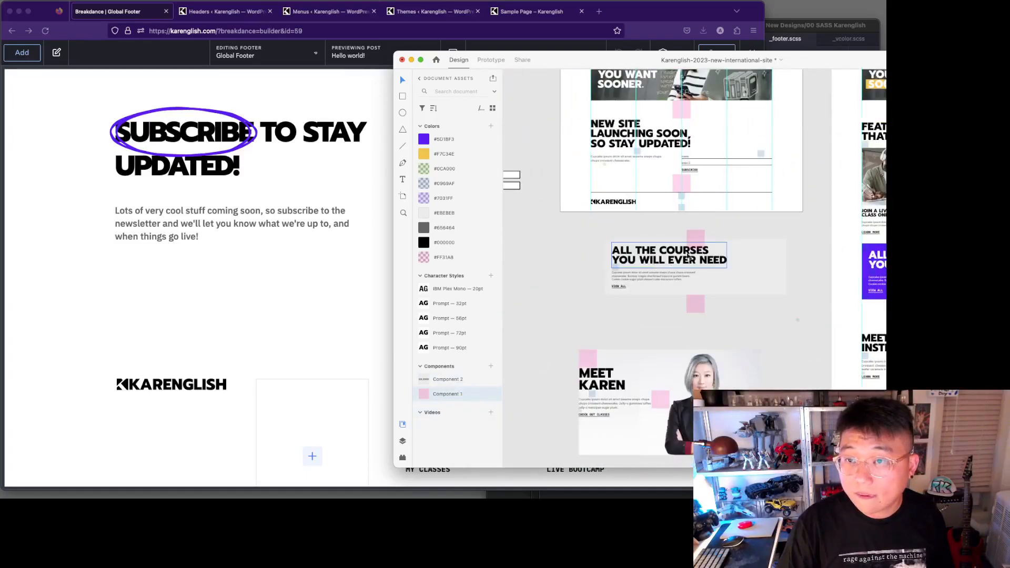
{"action": "scroll", "coordinate": [807, 238], "scroll_direction": "down", "scroll_amount": 15}
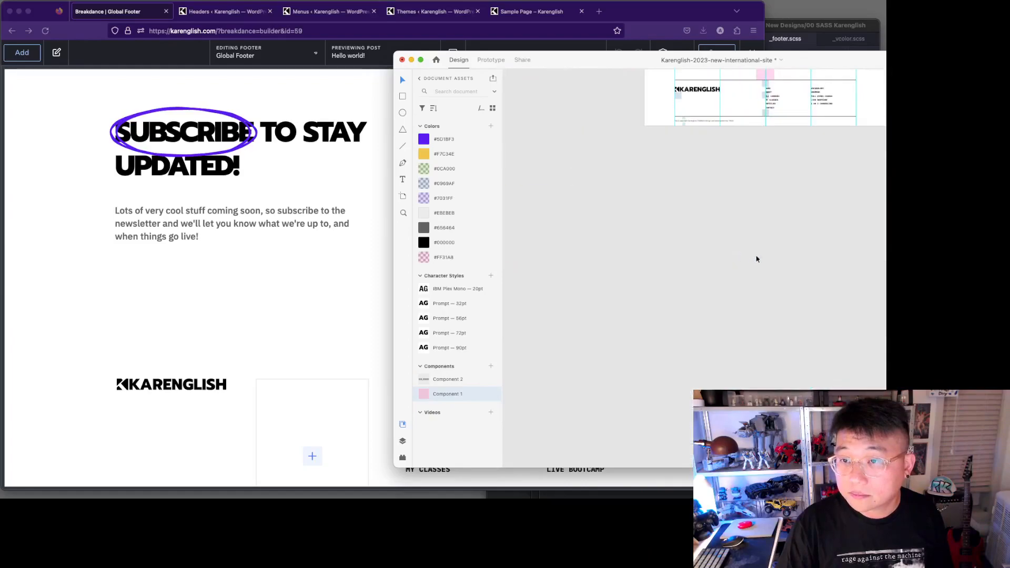
{"action": "scroll", "coordinate": [784, 236], "scroll_direction": "up", "scroll_amount": 5}
{"action": "scroll", "coordinate": [789, 250], "scroll_direction": "left", "scroll_amount": 5}
{"action": "scroll", "coordinate": [789, 251], "scroll_direction": "right", "scroll_amount": 5}
{"action": "scroll", "coordinate": [748, 247], "scroll_direction": "up", "scroll_amount": 3}
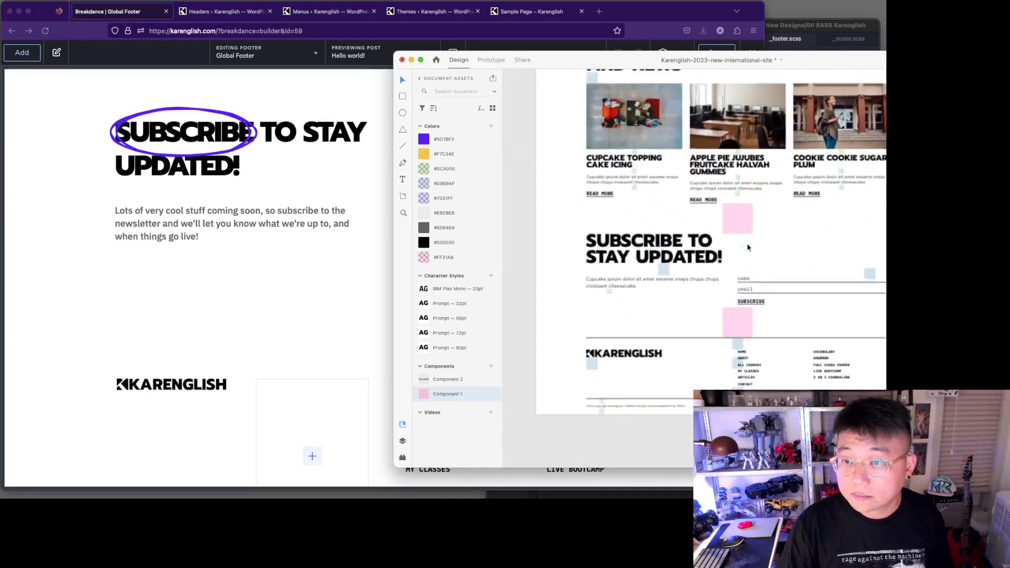
{"action": "scroll", "coordinate": [748, 247], "scroll_direction": "up", "scroll_amount": 3}
{"action": "scroll", "coordinate": [736, 221], "scroll_direction": "down", "scroll_amount": 5}
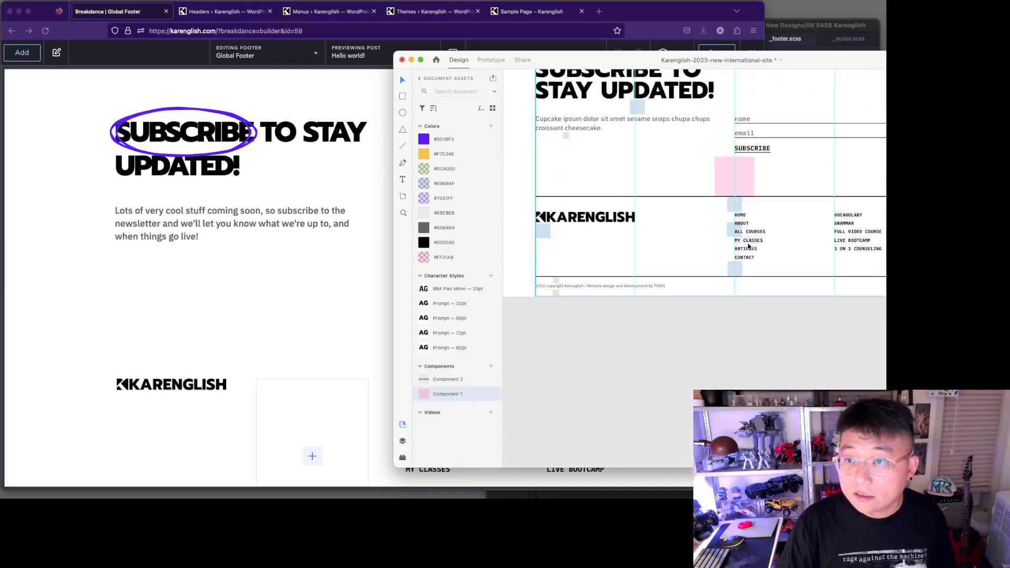
Step: Inspect the sizes of the spacers above and below the footer's dividing line, and compare them with the lower section in the builder
{"action": "left_click", "coordinate": [723, 177]}
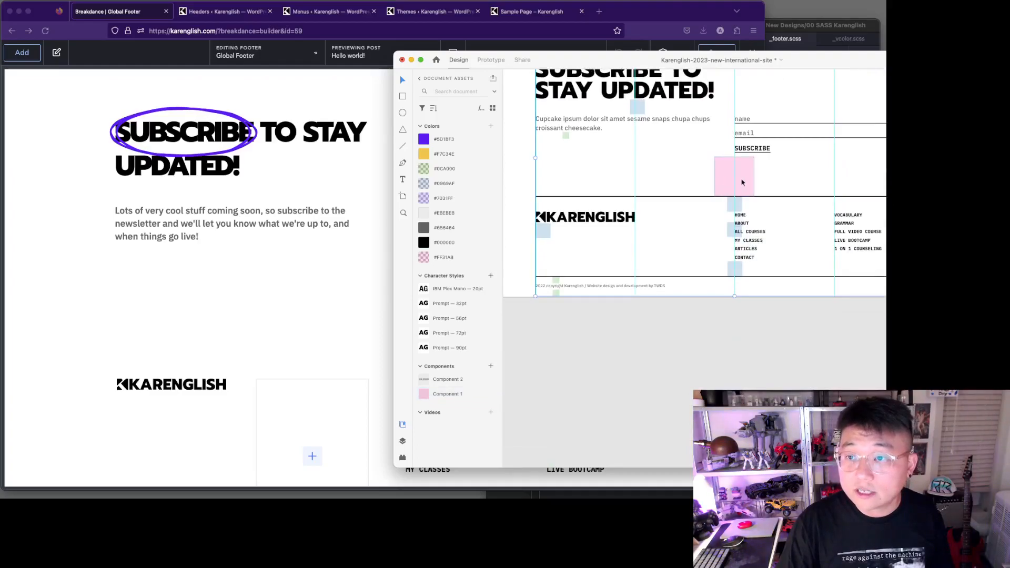
{"action": "left_click", "coordinate": [739, 209]}
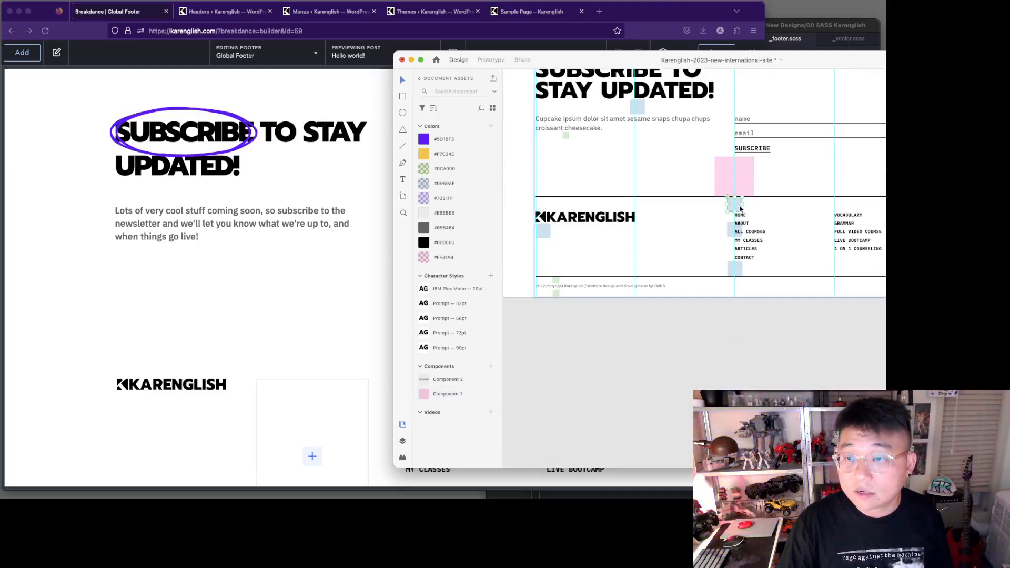
{"action": "left_click", "coordinate": [118, 293]}
{"action": "left_click", "coordinate": [498, 322]}
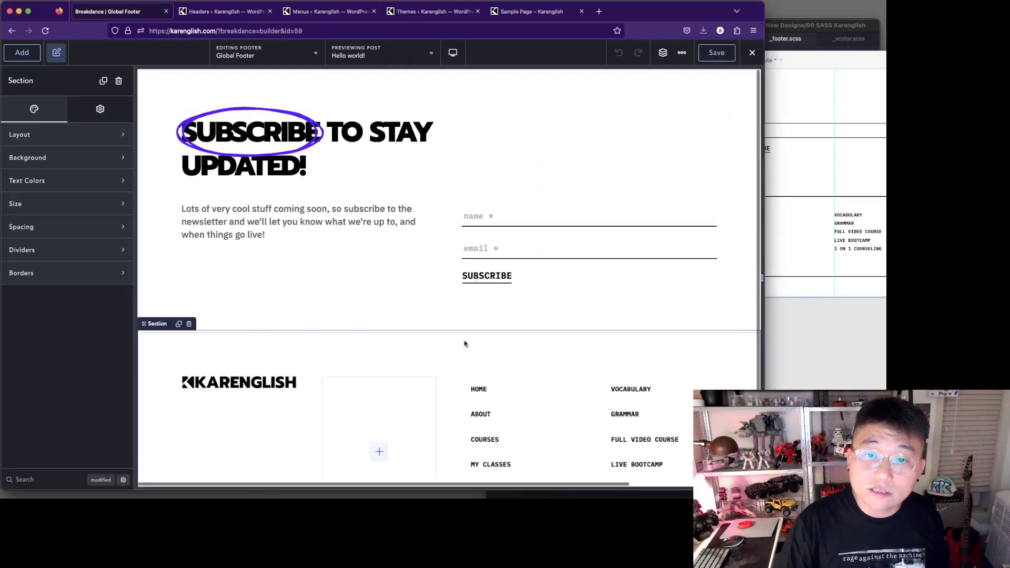
{"action": "scroll", "coordinate": [493, 301], "scroll_direction": "down", "scroll_amount": 2}
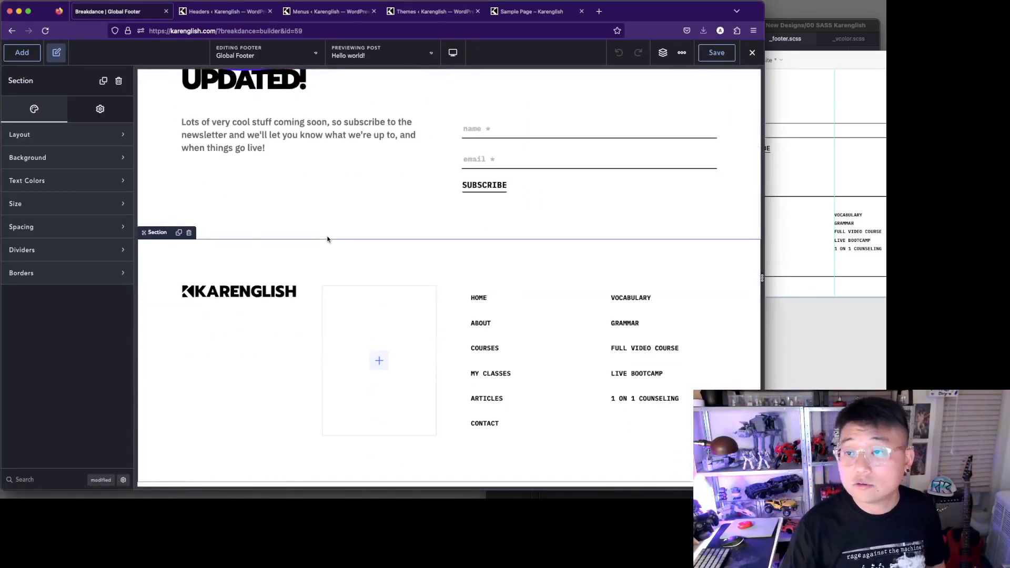
{"action": "left_click", "coordinate": [799, 59]}
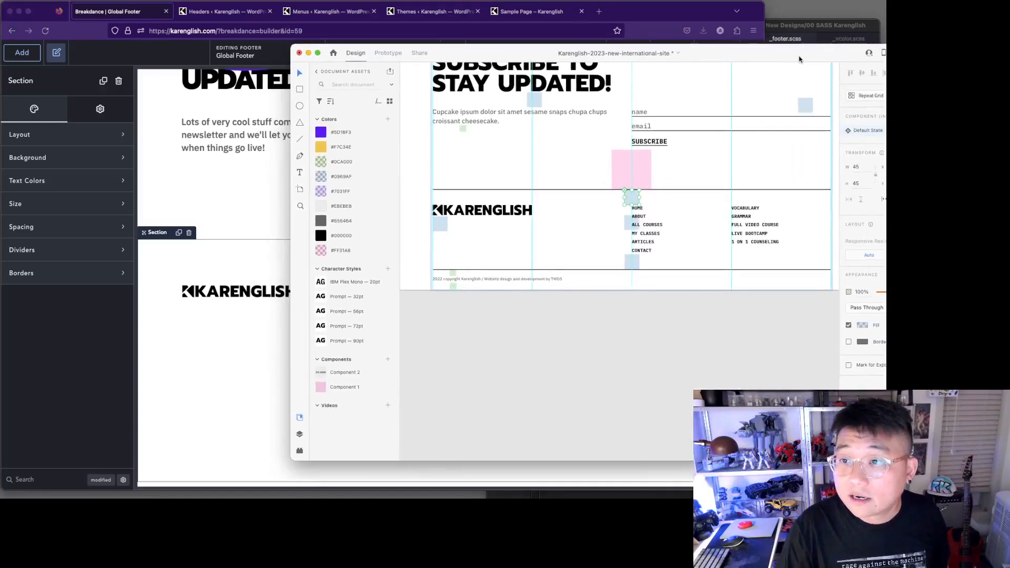
{"action": "left_click", "coordinate": [642, 174]}
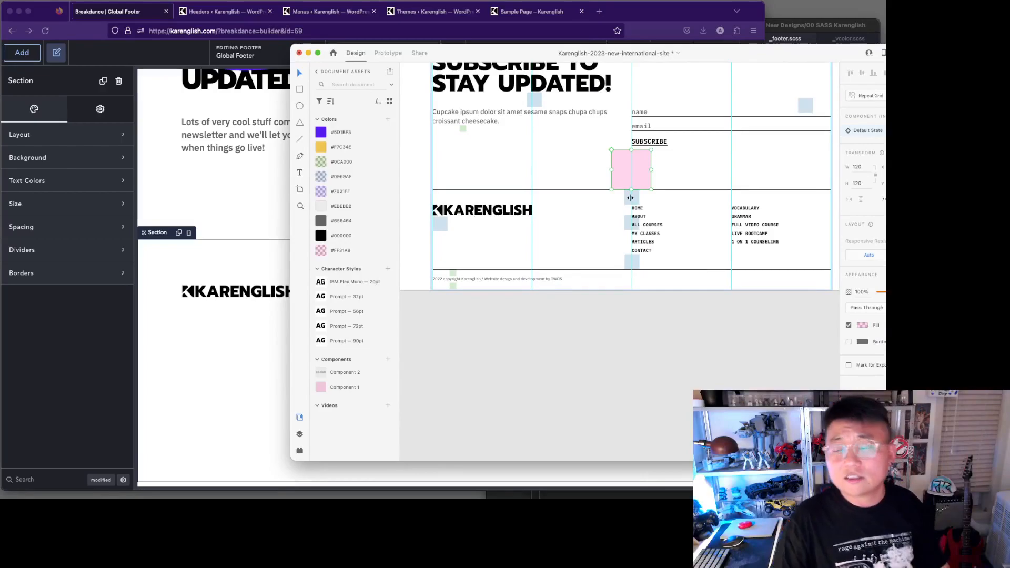
{"action": "left_click", "coordinate": [191, 243]}
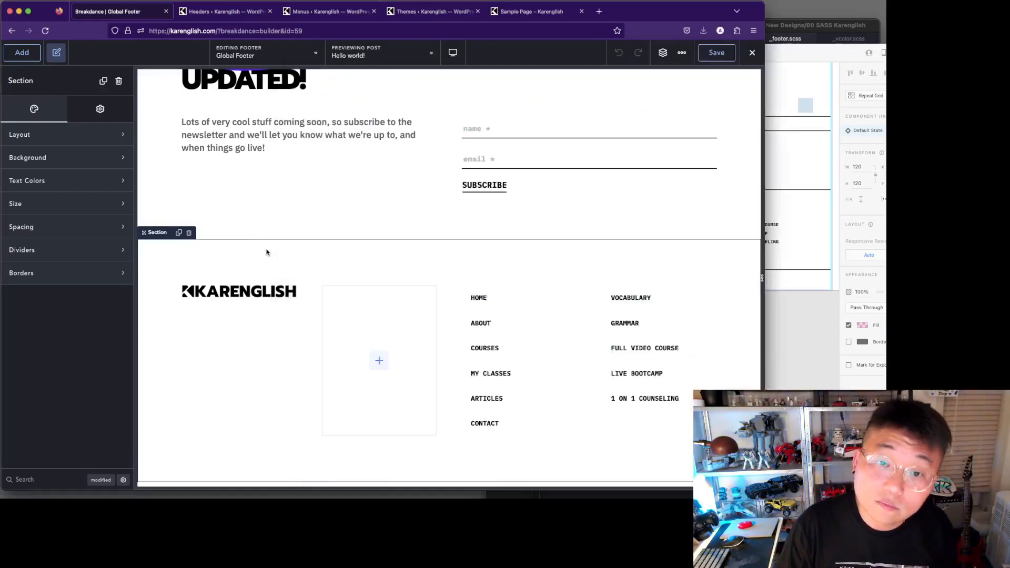
Step: Open the global container settings for sections in the builder
{"action": "left_click", "coordinate": [664, 53]}
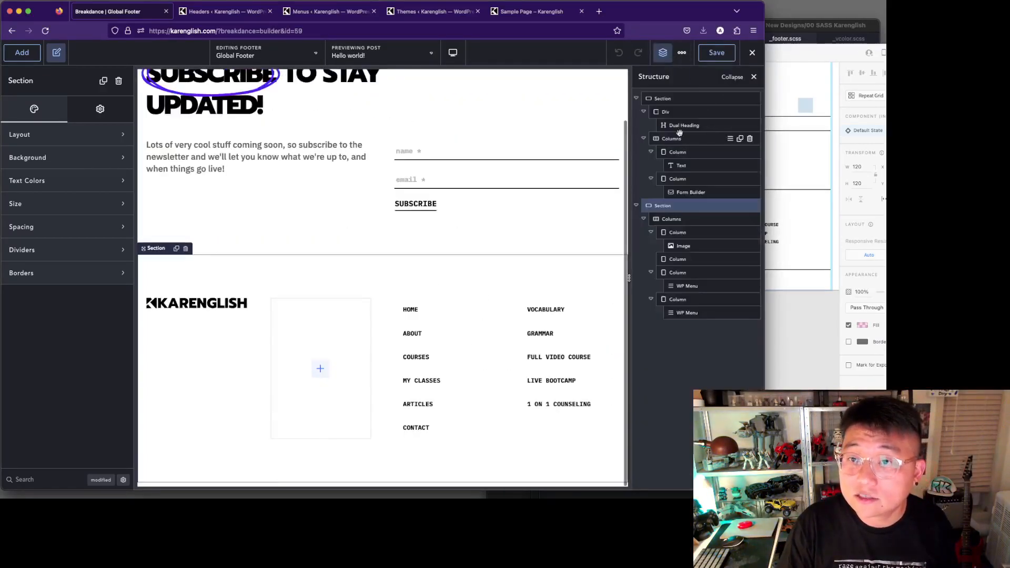
{"action": "left_click", "coordinate": [681, 53]}
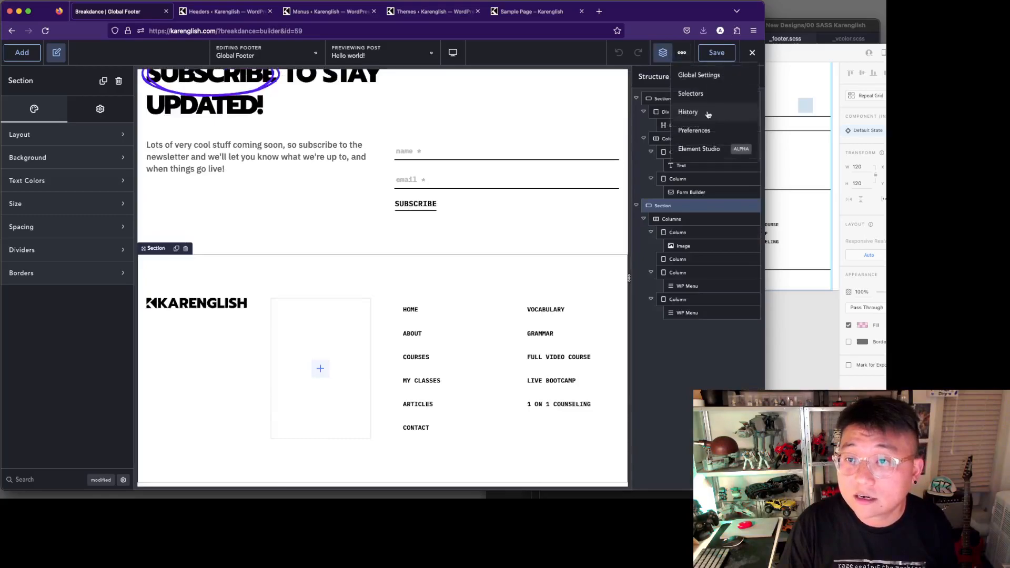
{"action": "left_click", "coordinate": [711, 78]}
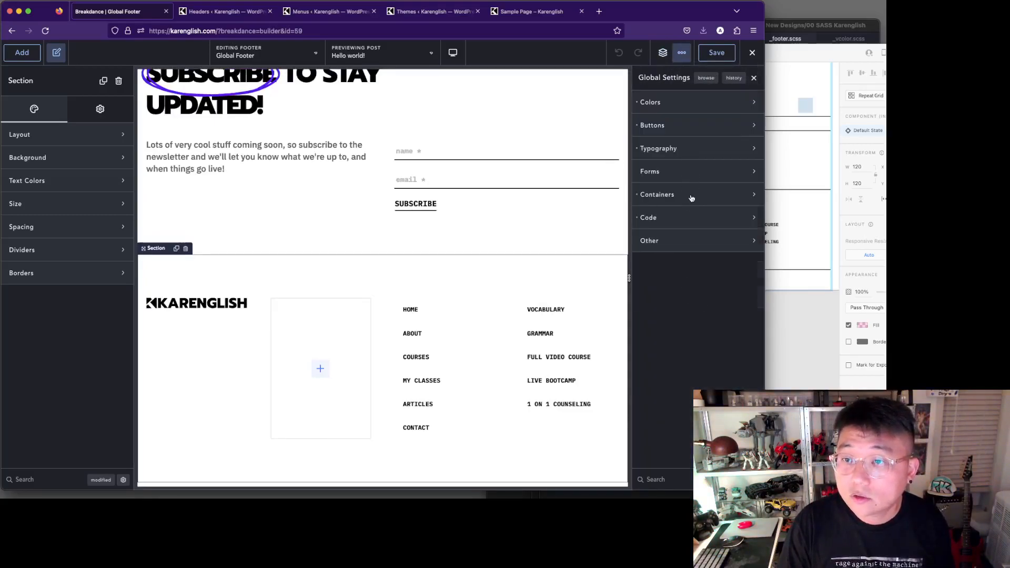
{"action": "left_click", "coordinate": [692, 197]}
{"action": "left_click", "coordinate": [746, 223]}
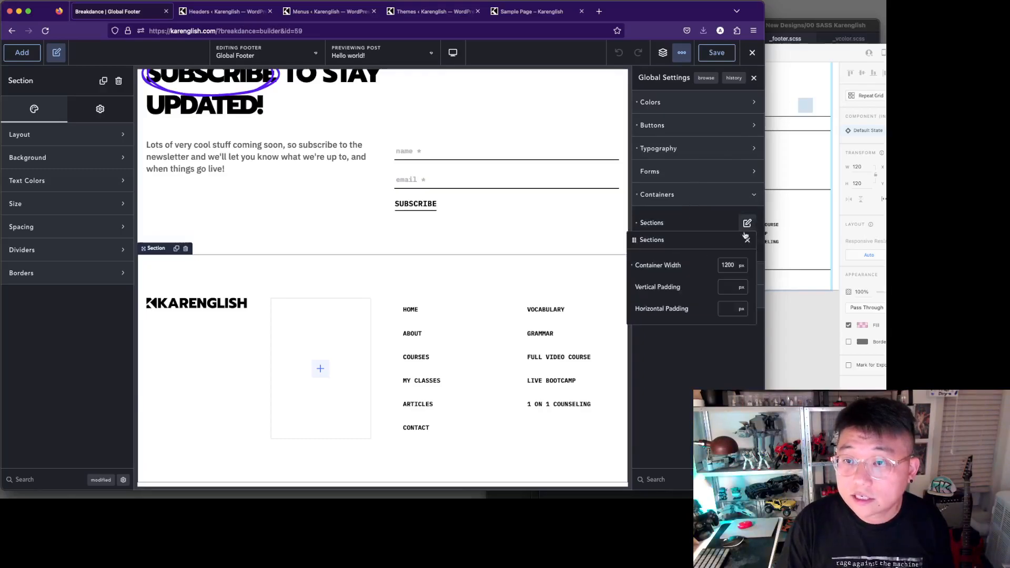
Step: Set the global vertical padding of sections to 6 rem and save the template
{"action": "left_click", "coordinate": [741, 288]}
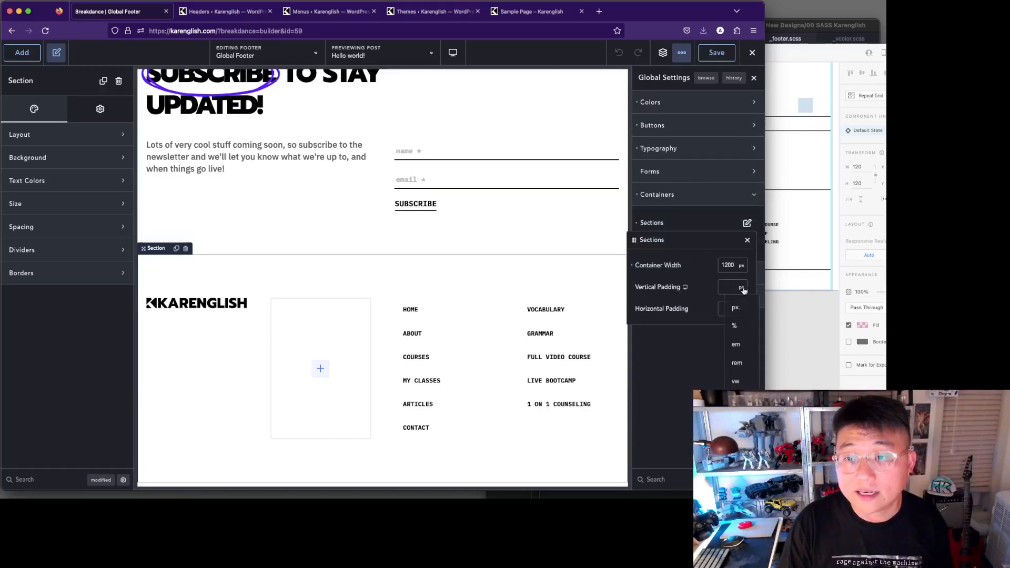
{"action": "left_click", "coordinate": [736, 363]}
{"action": "left_click", "coordinate": [722, 287]}
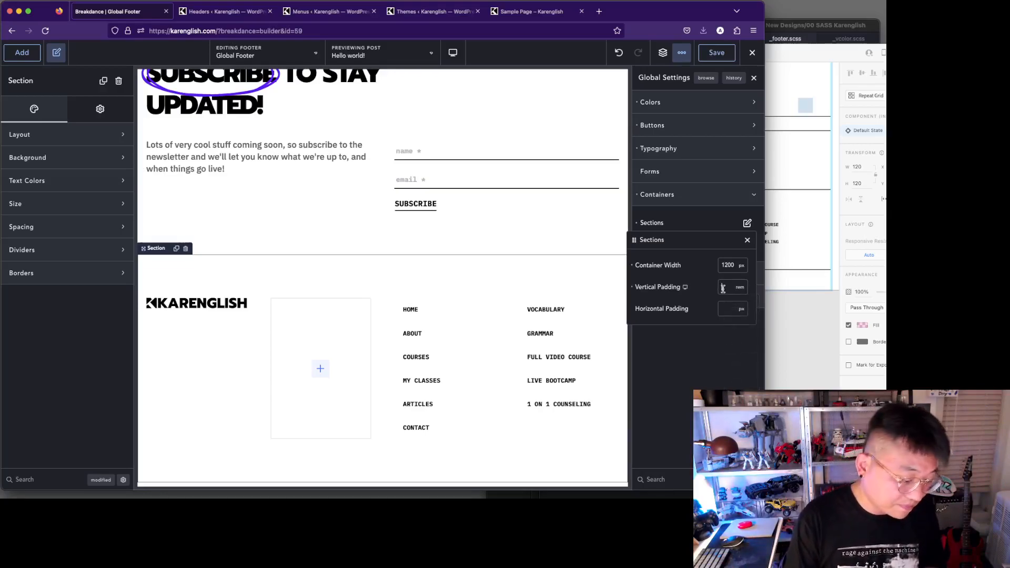
{"action": "type", "text": "5"}
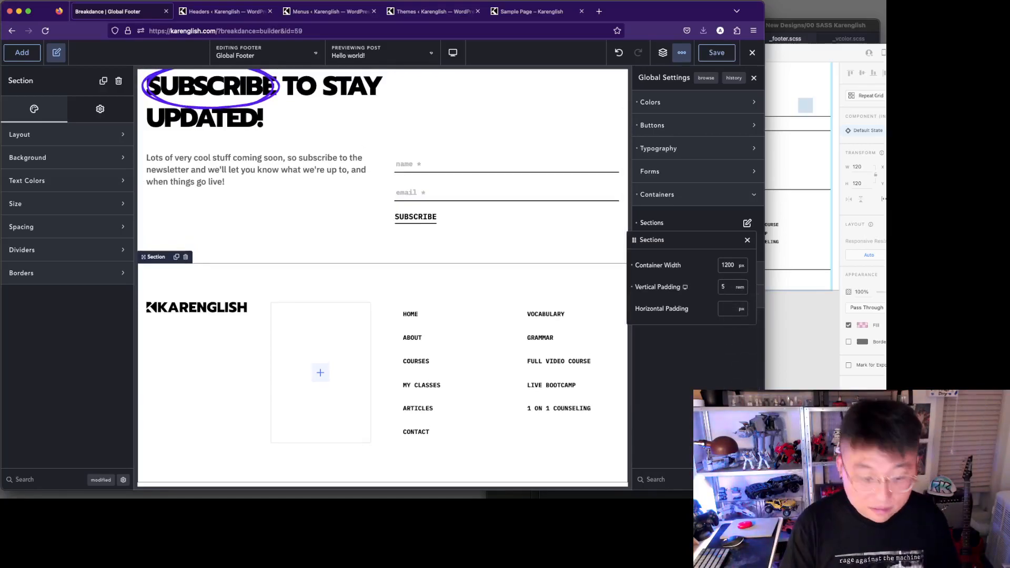
{"action": "key", "text": "BackSpace"}
{"action": "type", "text": "6"}
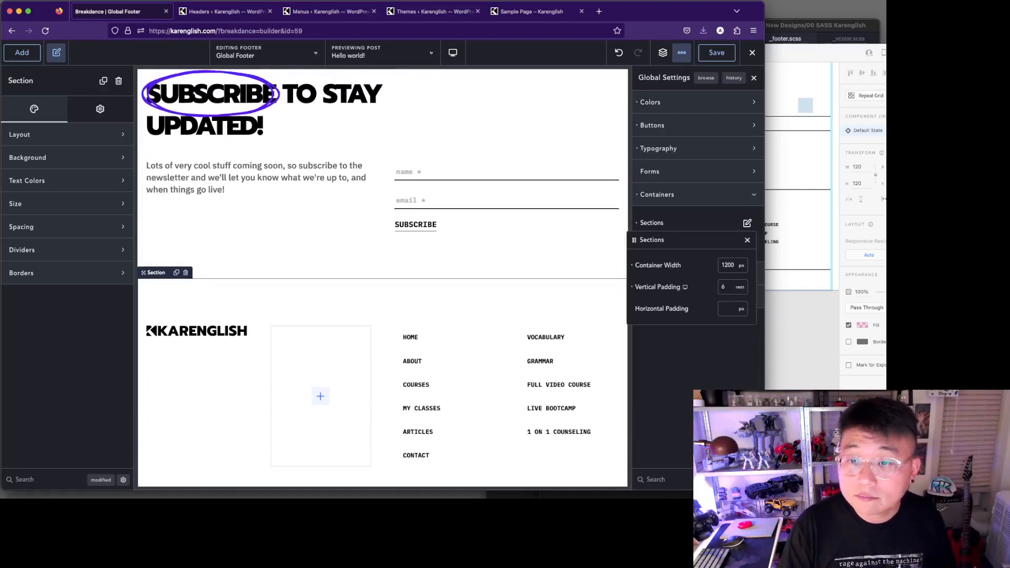
{"action": "key", "text": "Escape"}
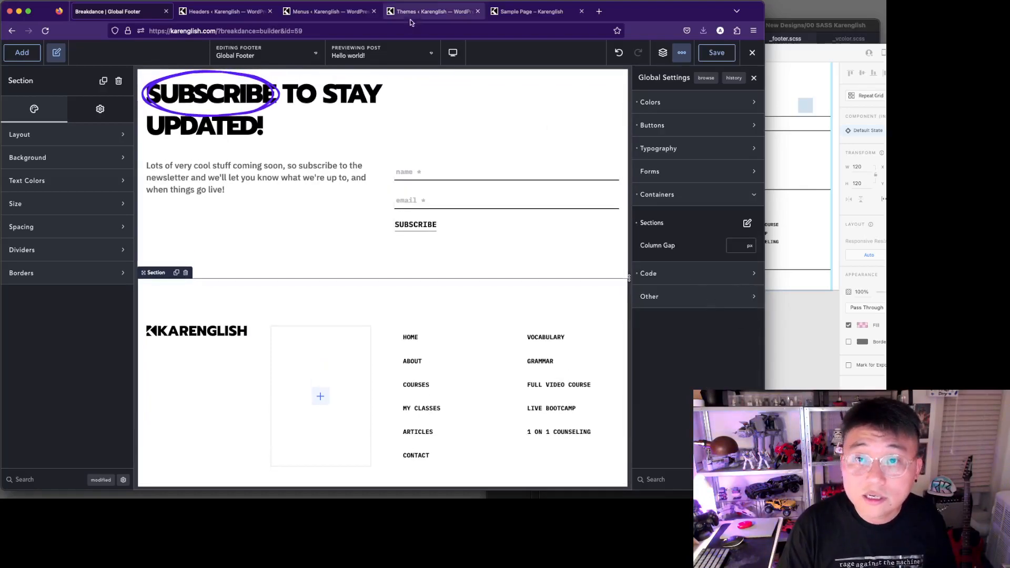
{"action": "left_click", "coordinate": [719, 53]}
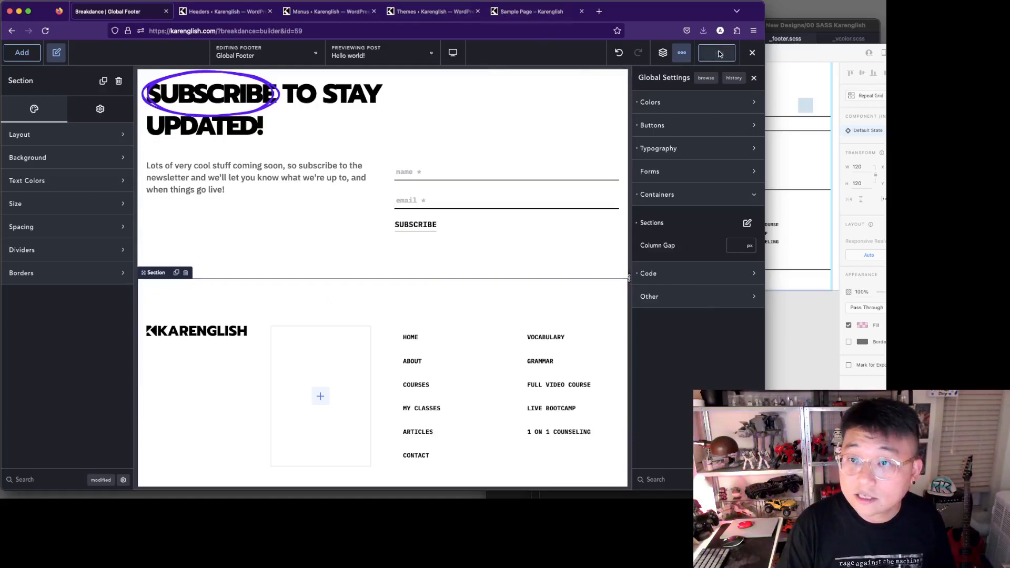
{"action": "left_click", "coordinate": [755, 78]}
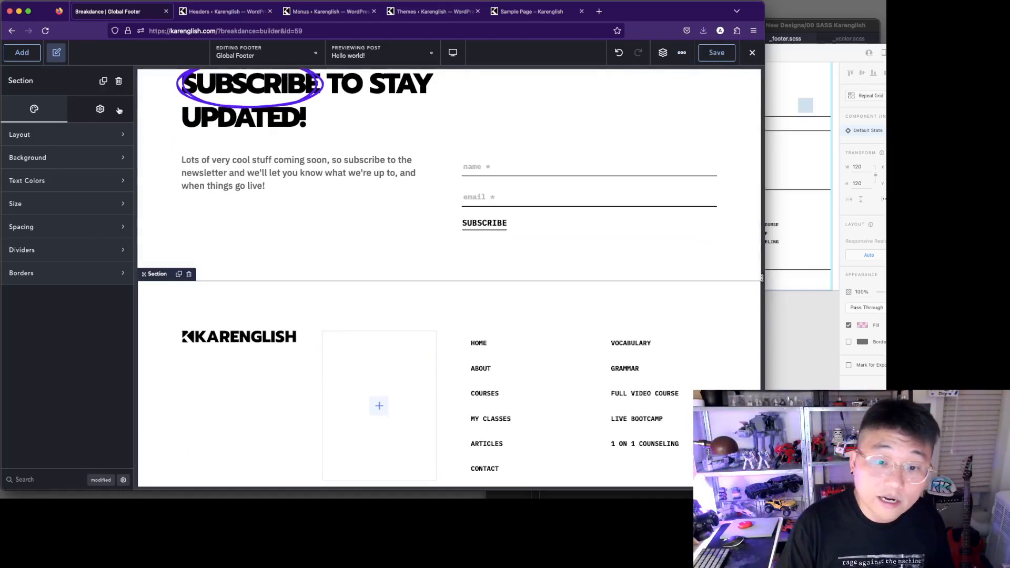
Step: Check the mockup's spacers around the subscribe area and the menu area of the footer
{"action": "left_click", "coordinate": [825, 319]}
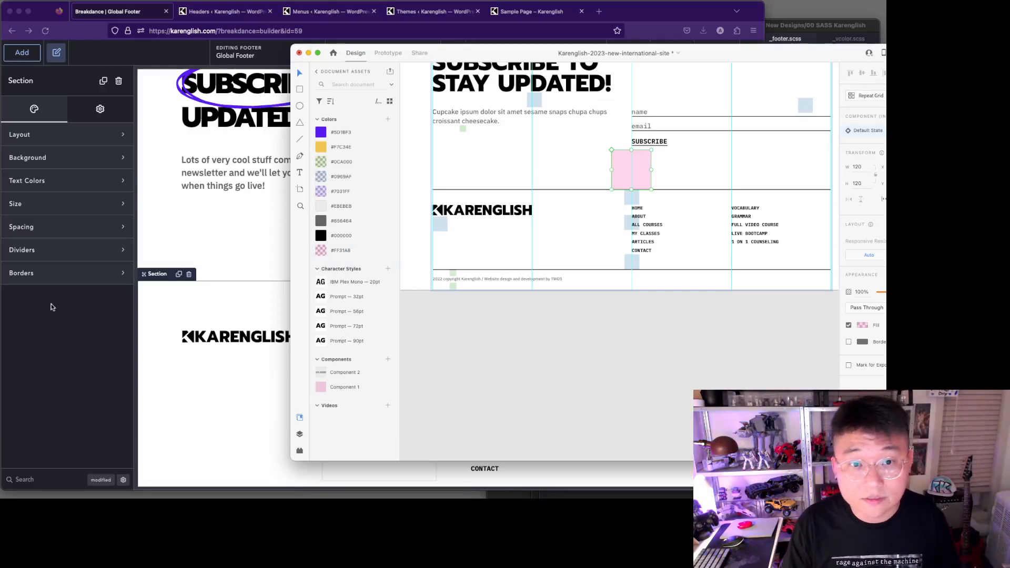
{"action": "scroll", "coordinate": [604, 327], "scroll_direction": "up", "scroll_amount": 5}
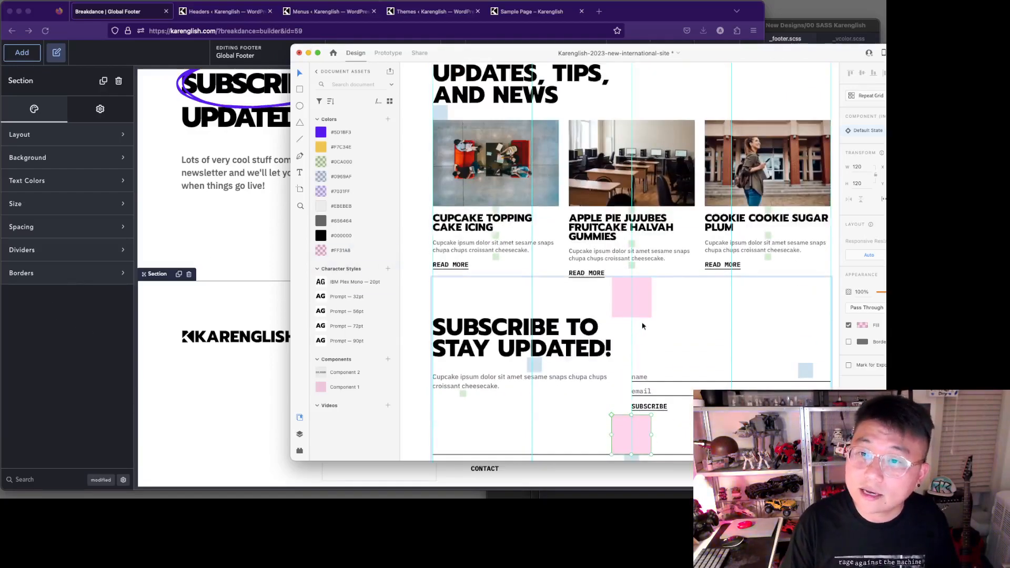
{"action": "scroll", "coordinate": [640, 322], "scroll_direction": "down", "scroll_amount": 3}
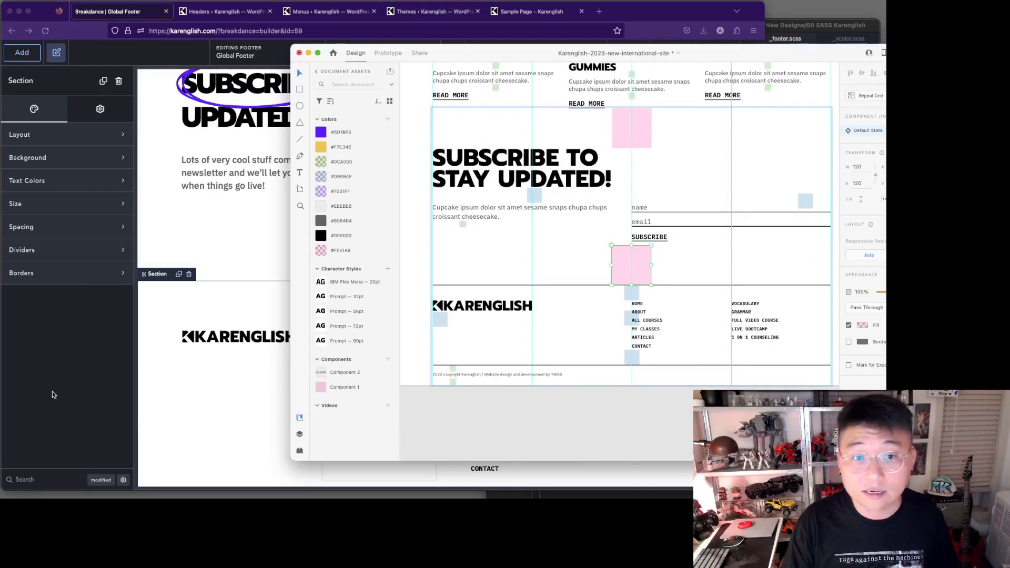
Step: Open the lower footer section's advanced settings and go to its custom classes
{"action": "left_click", "coordinate": [80, 91]}
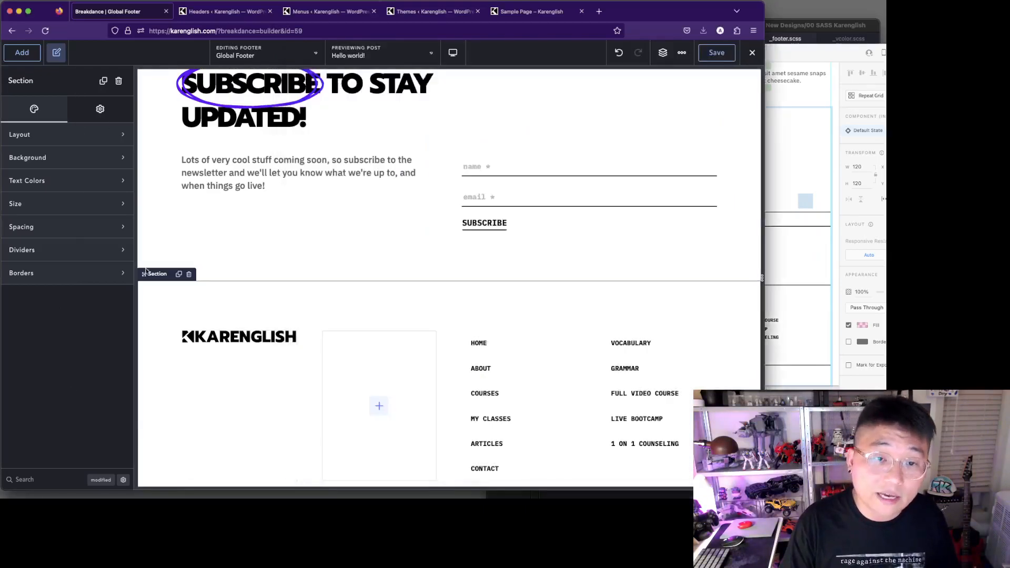
{"action": "left_click", "coordinate": [109, 112]}
{"action": "left_click", "coordinate": [78, 137]}
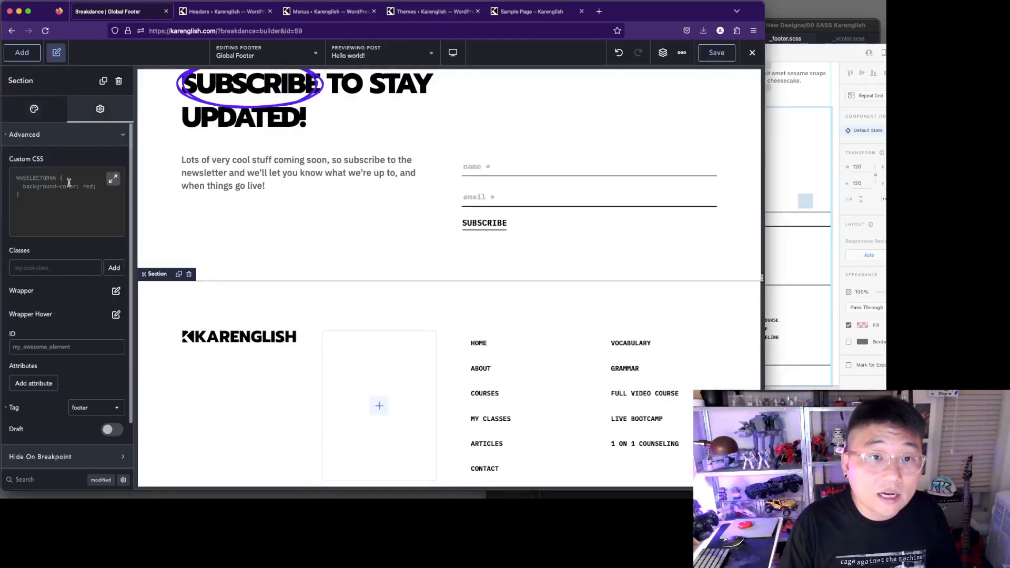
{"action": "left_click", "coordinate": [51, 264]}
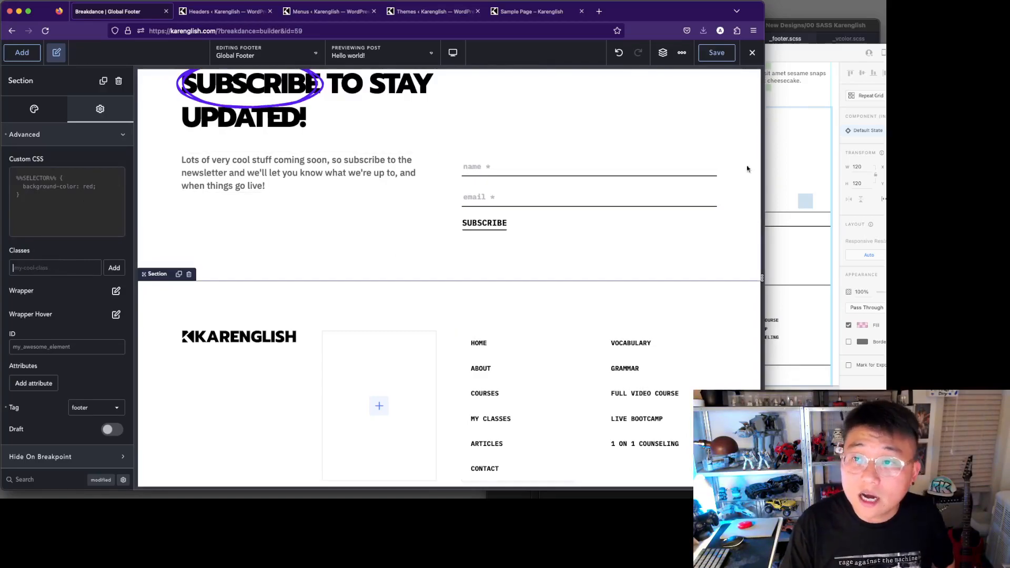
Step: Switch to the code editor and open _eboot.scss and _elayouts.scss from the 03extends efolder
{"action": "left_click", "coordinate": [793, 30]}
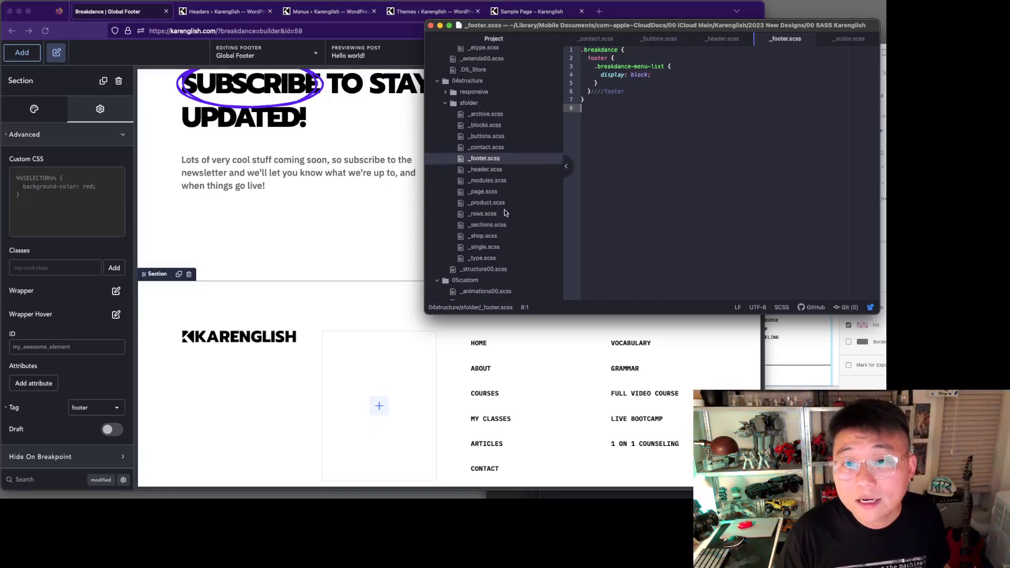
{"action": "scroll", "coordinate": [504, 212], "scroll_direction": "up", "scroll_amount": 5}
{"action": "left_click", "coordinate": [500, 179]}
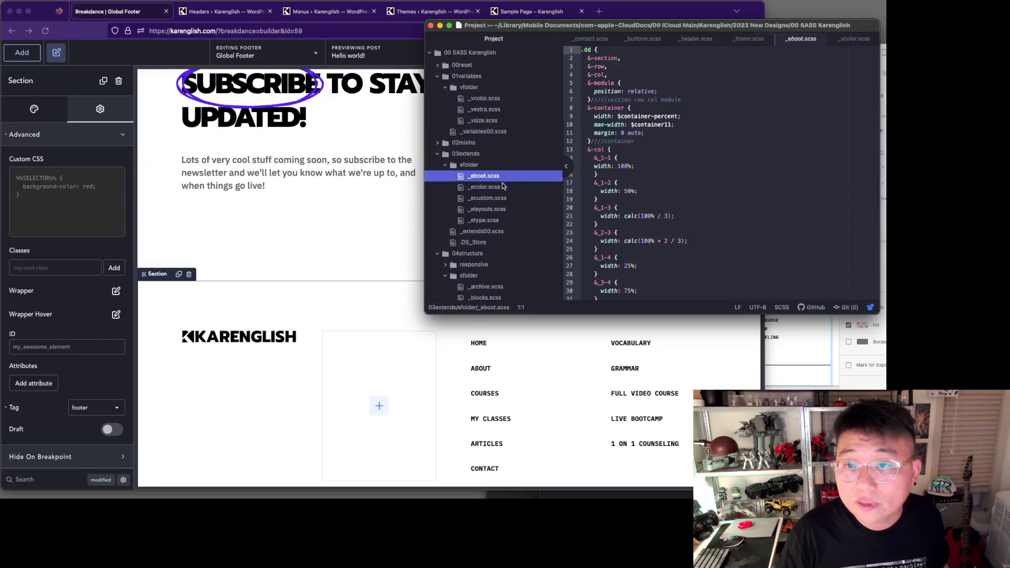
{"action": "left_click", "coordinate": [512, 210]}
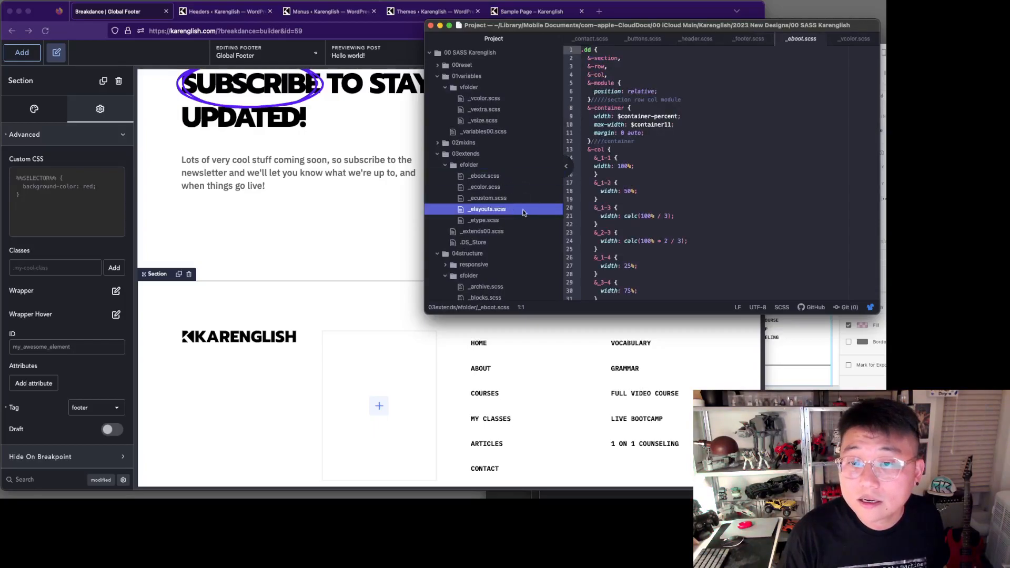
Step: Duplicate the vertical padding's -12 rule in _elayouts.scss directly below itself and rename the copy to -13
{"action": "scroll", "coordinate": [649, 193], "scroll_direction": "down", "scroll_amount": 10}
{"action": "scroll", "coordinate": [648, 193], "scroll_direction": "down", "scroll_amount": 15}
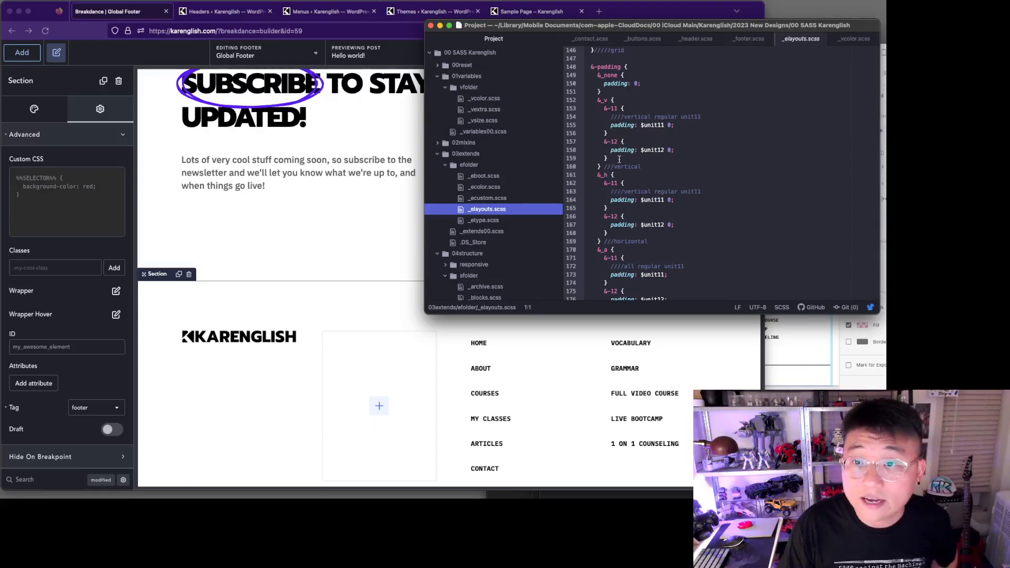
{"action": "left_click_drag", "start_coordinate": [619, 159], "coordinate": [603, 141]}
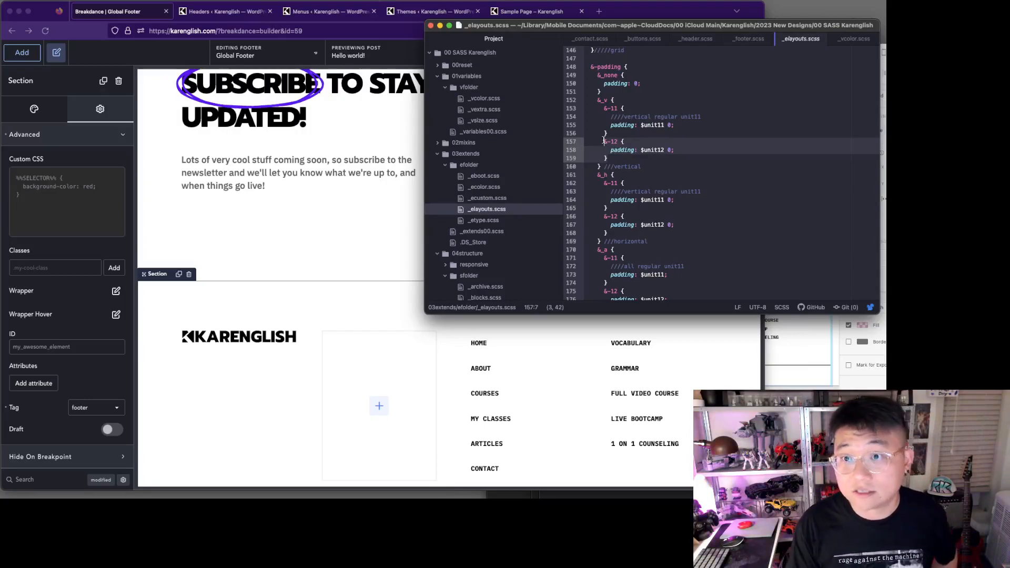
{"action": "key", "text": "super+shift+d"}
{"action": "key", "text": "Left"}
{"action": "key", "text": "Right"}
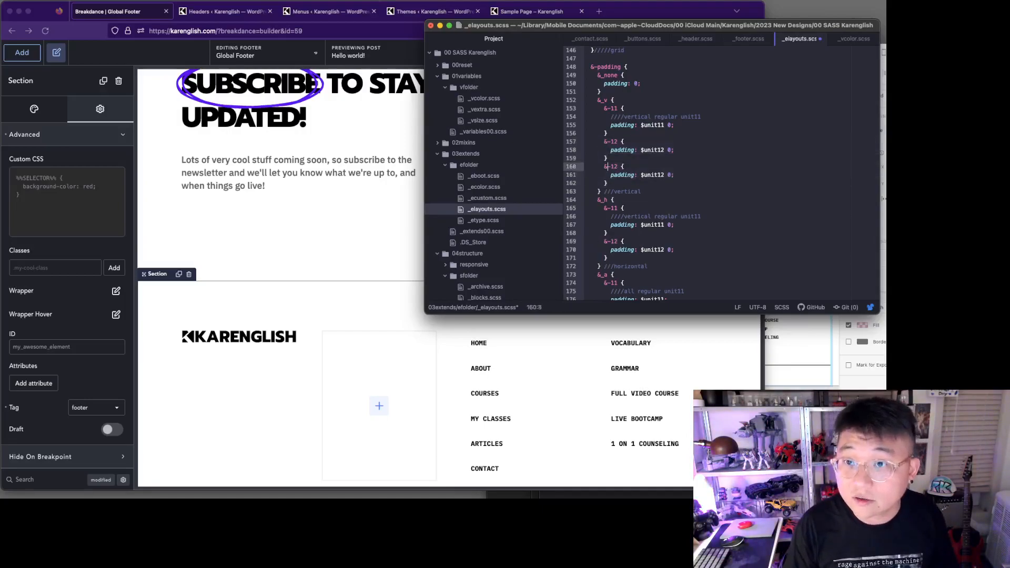
{"action": "type", "text": "3"}
Step: Set the vertical -13 rule's padding to $unit13 0 and save the stylesheet
{"action": "key", "text": "Down"}
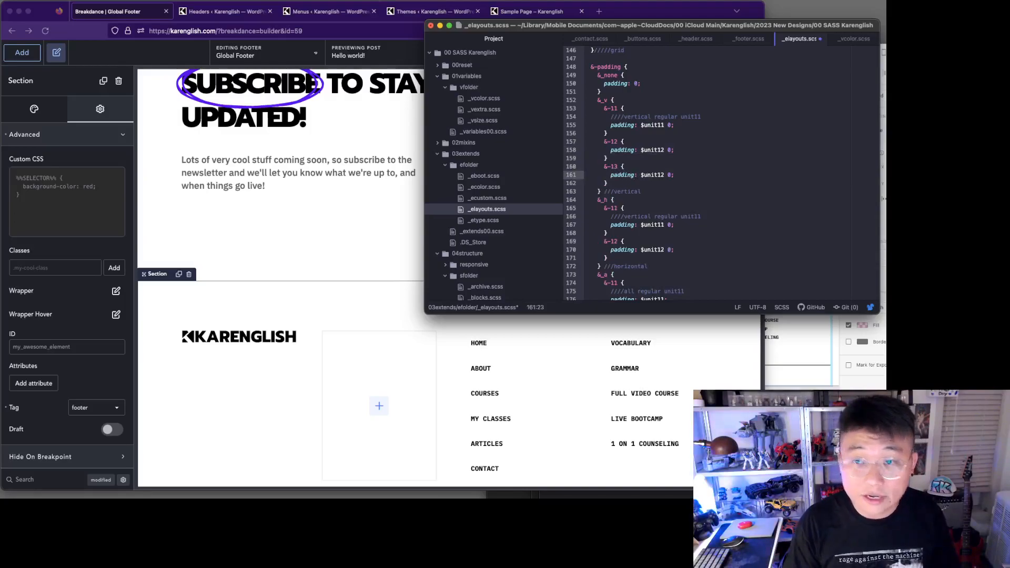
{"action": "key", "text": "BackSpace"}
{"action": "type", "text": "3"}
{"action": "key", "text": "Right"}
{"action": "key", "text": "Right"}
{"action": "key", "text": "super+s"}
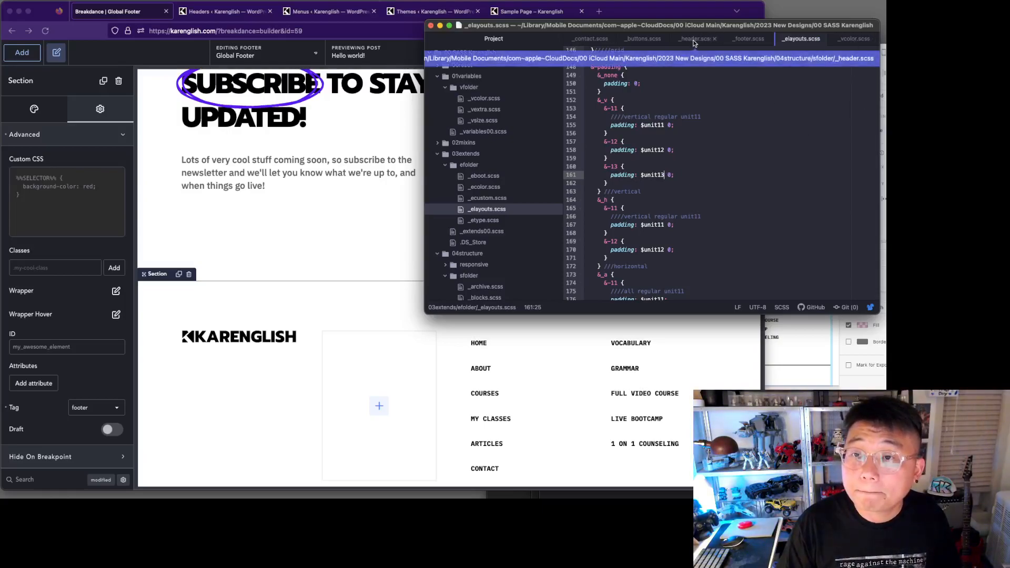
Step: Open _sections.scss from the sfolder, then switch to Breakdance and add the class dd-section_padding-13 to the lower footer section
{"action": "scroll", "coordinate": [535, 246], "scroll_direction": "down", "scroll_amount": 5}
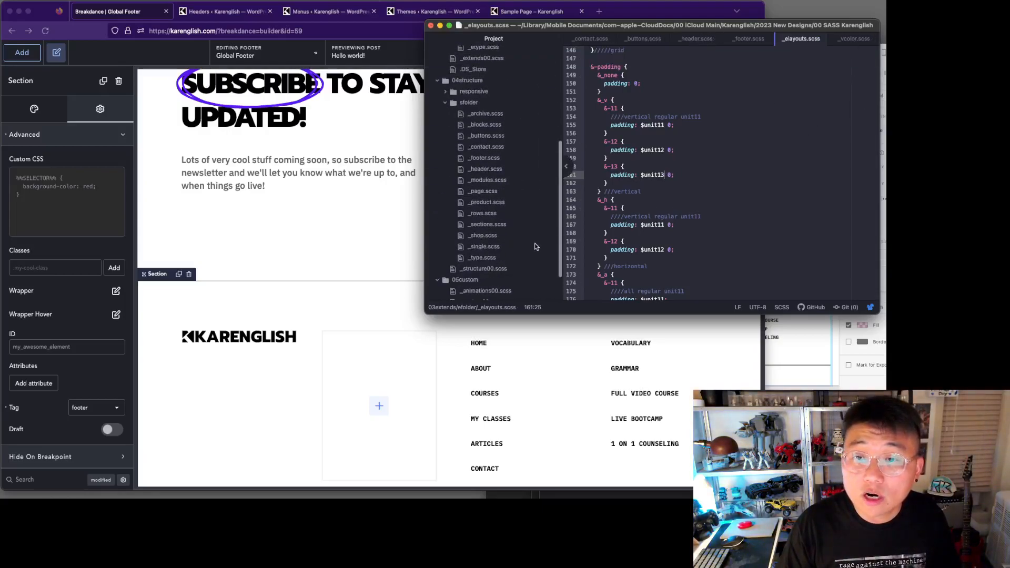
{"action": "left_click", "coordinate": [501, 225]}
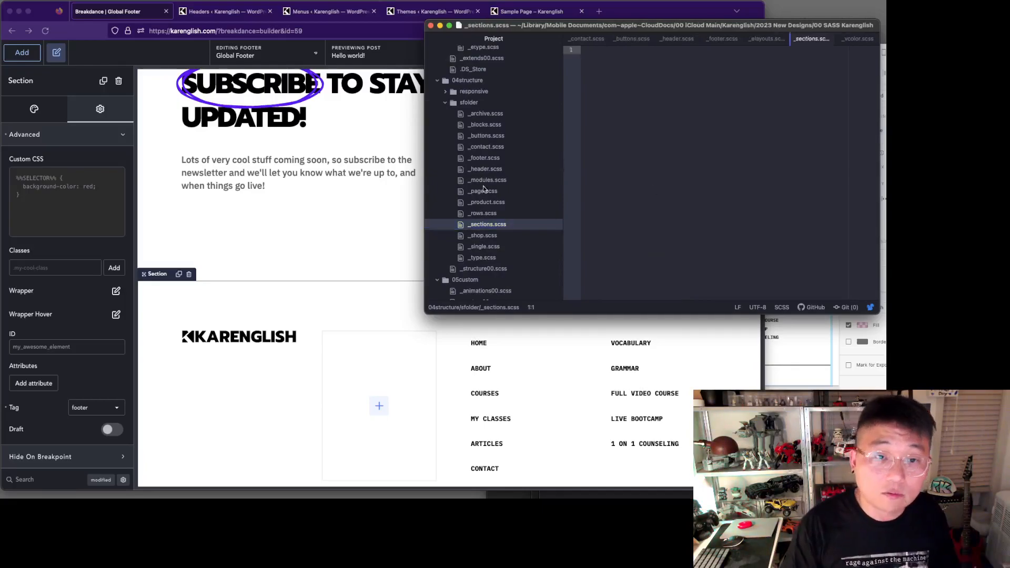
{"action": "left_click", "coordinate": [48, 203]}
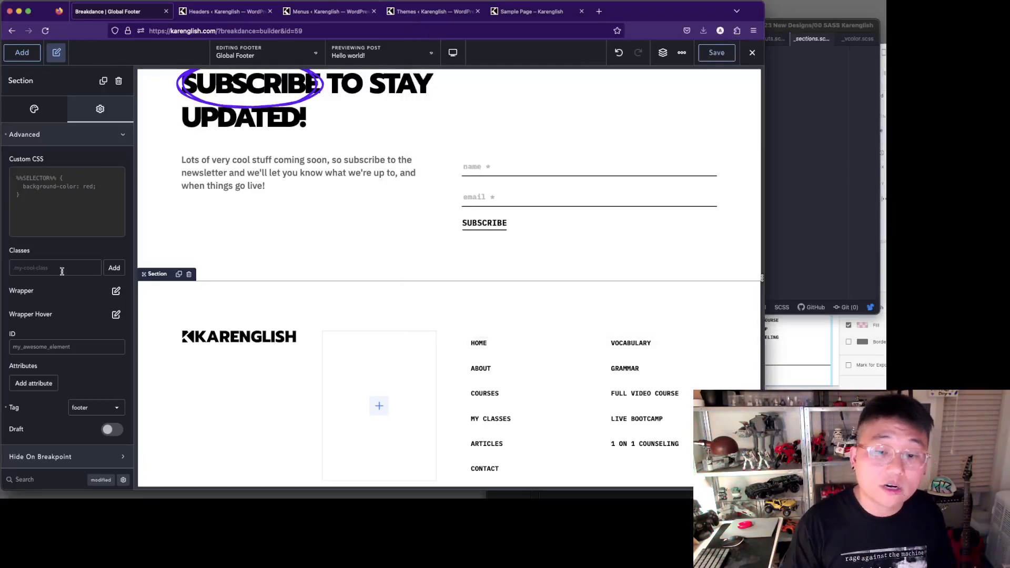
{"action": "type", "text": "dd-"}
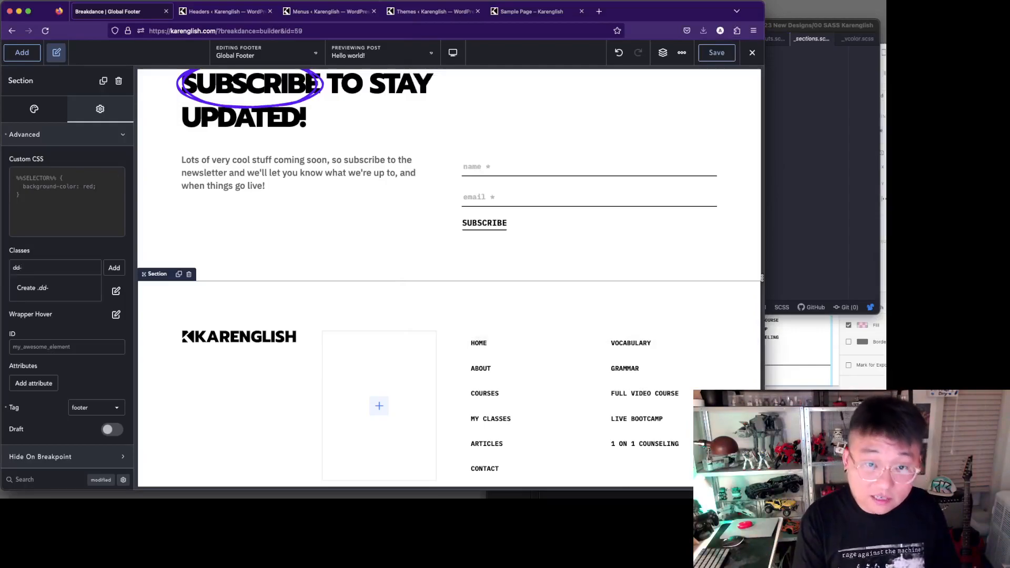
{"action": "type", "text": "secti"}
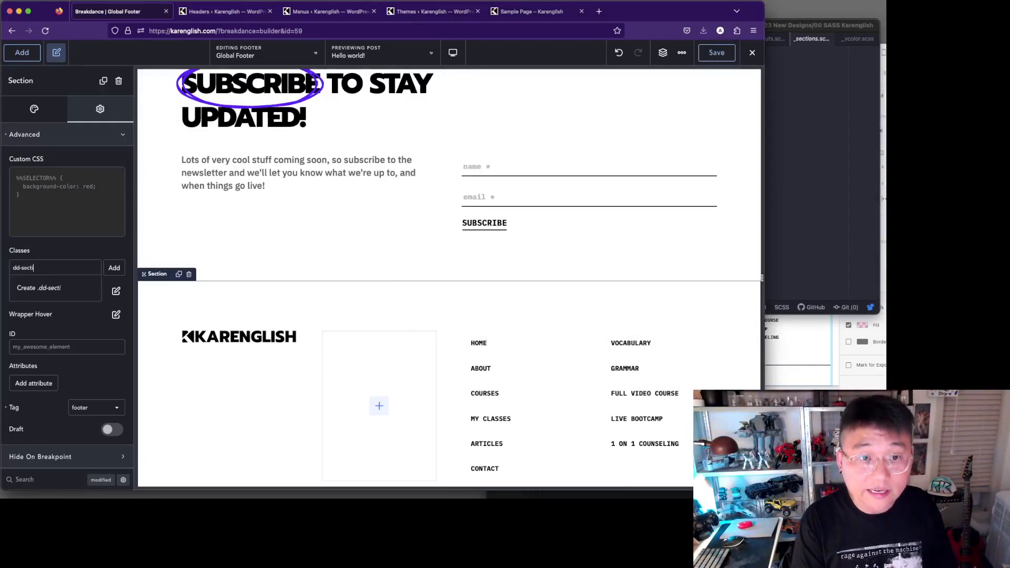
{"action": "type", "text": "on_paddin"}
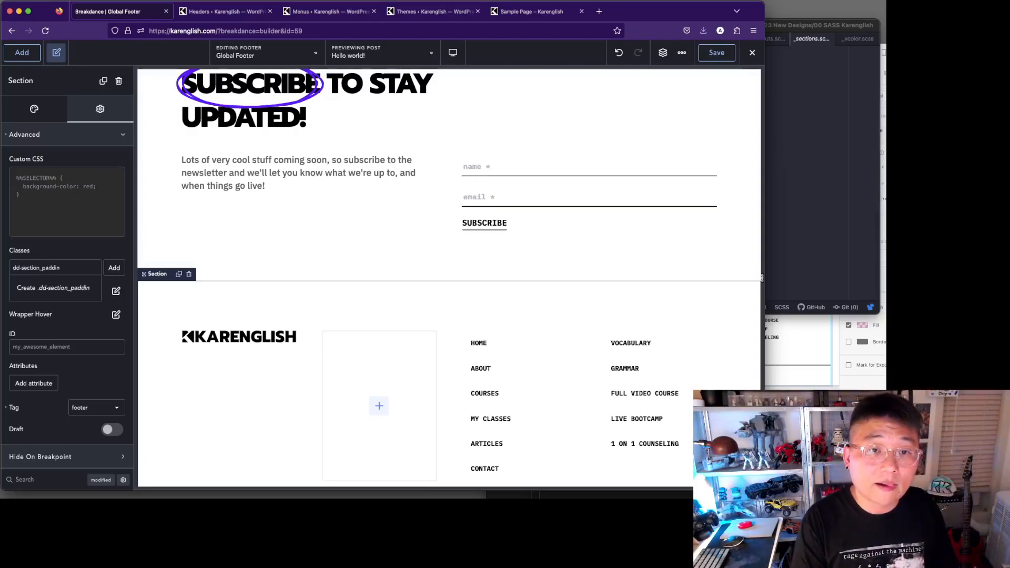
{"action": "type", "text": "g-13"}
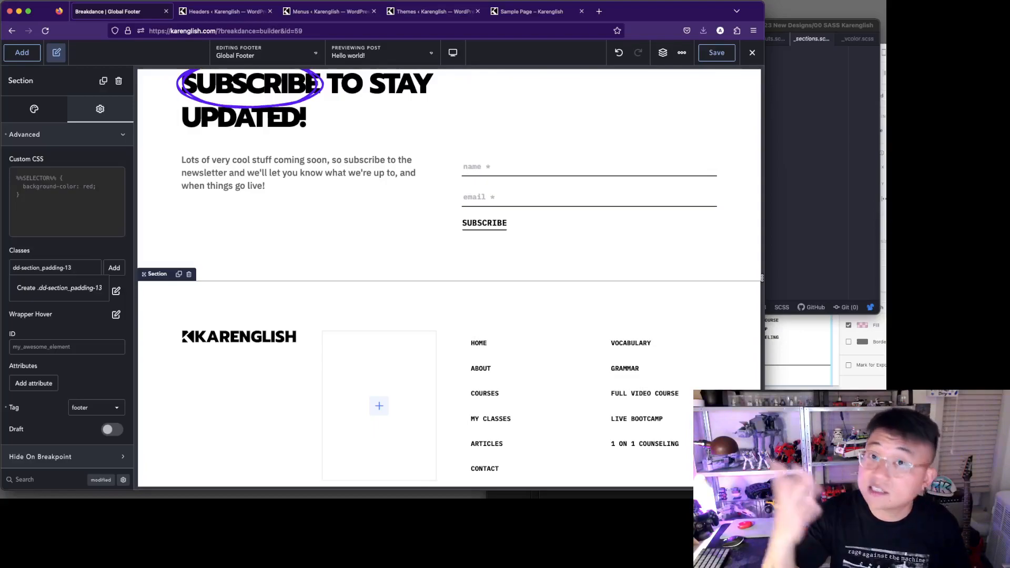
{"action": "left_click", "coordinate": [114, 268]}
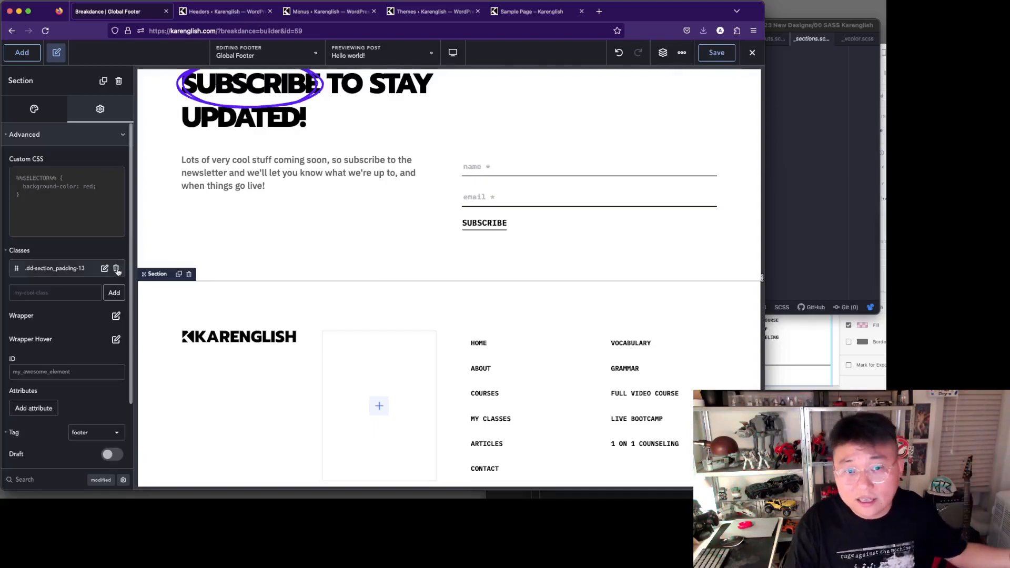